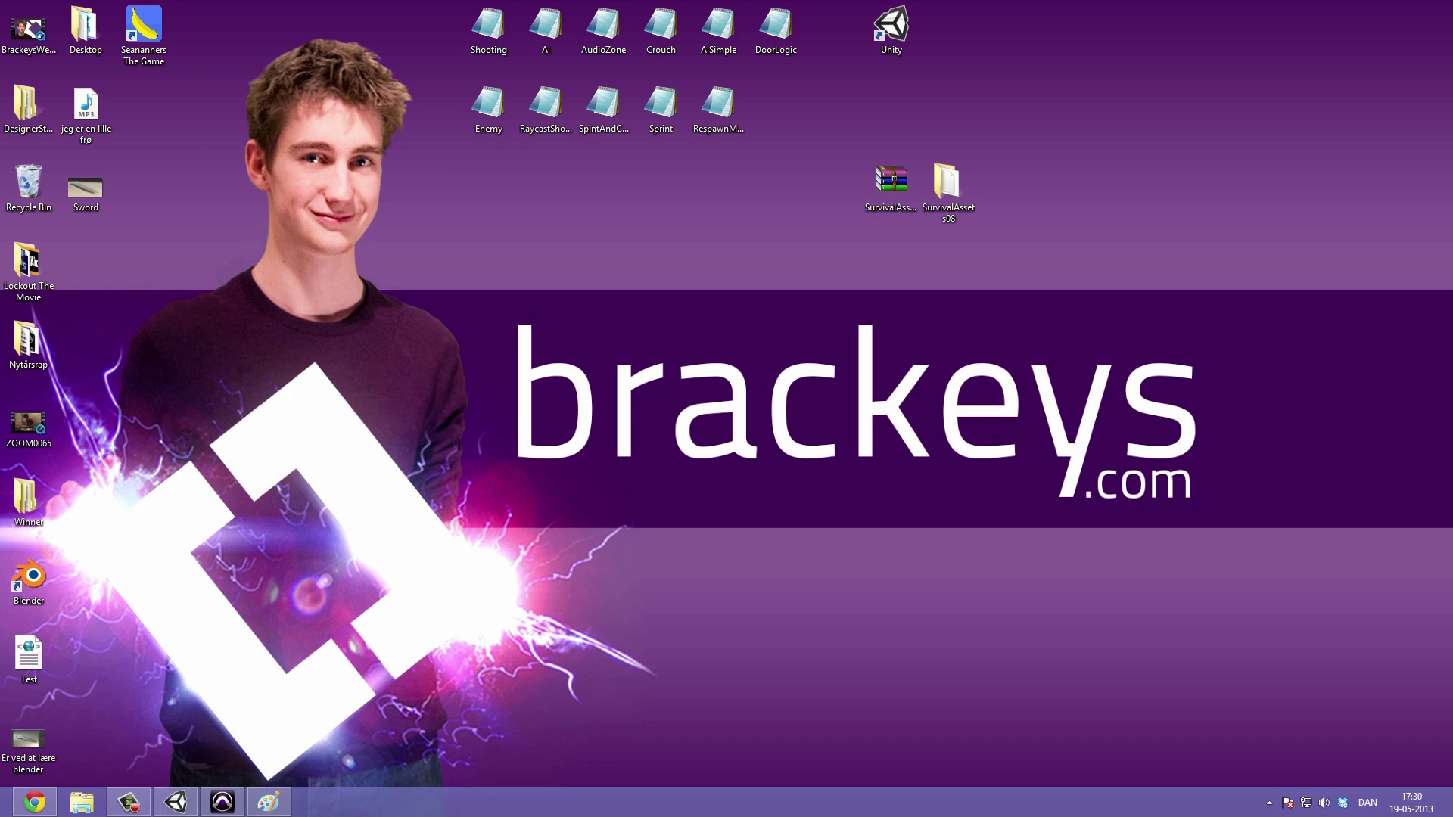
- Maximise the FPSWalkerEnhanced wiki page and scroll through its Description and Usage sections
click(268, 802)
drag(976, 265, 431, 2)
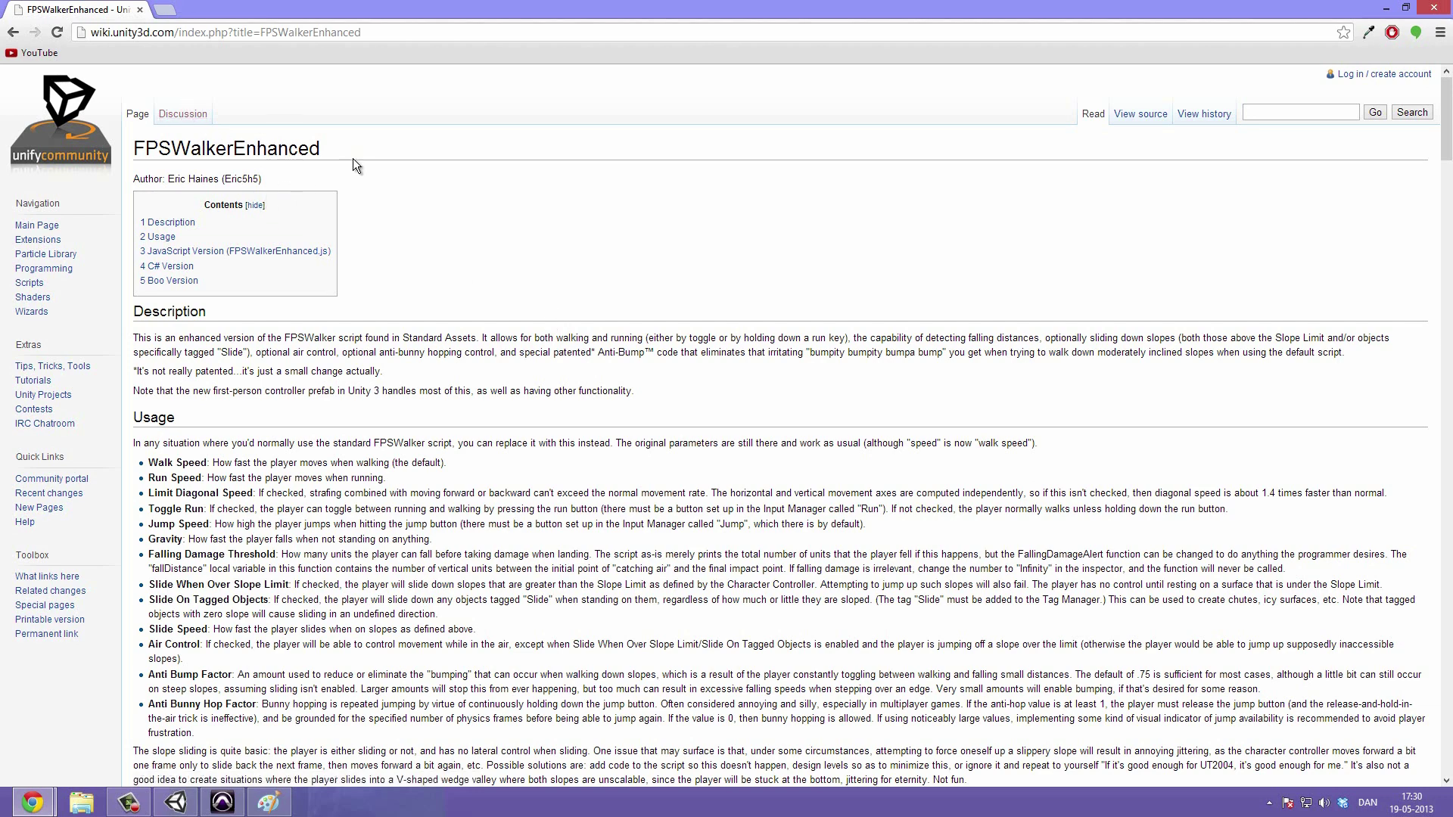
scroll(353, 158, down, 10)
scroll(419, 215, up, 10)
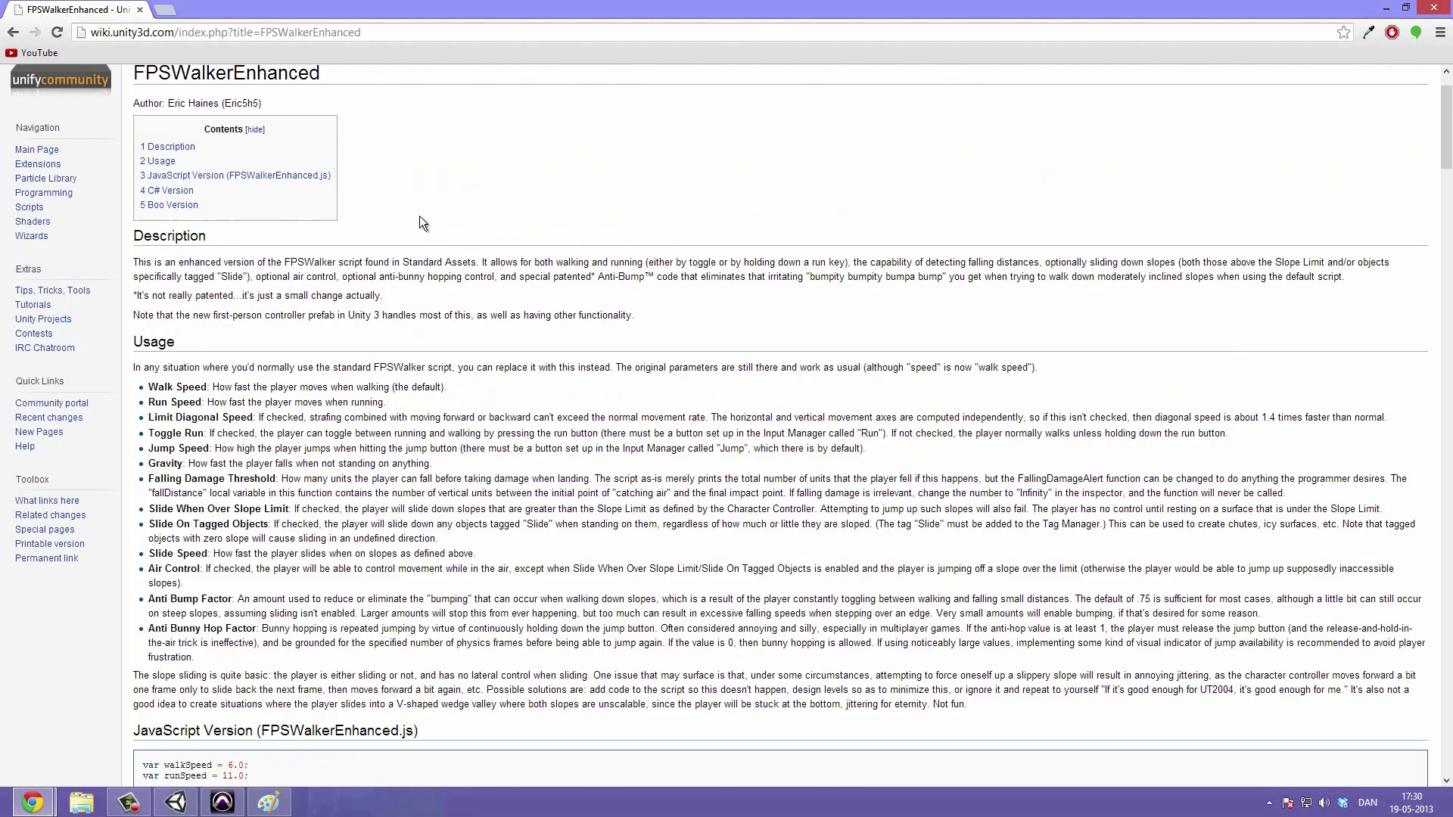
scroll(419, 217, up, 1)
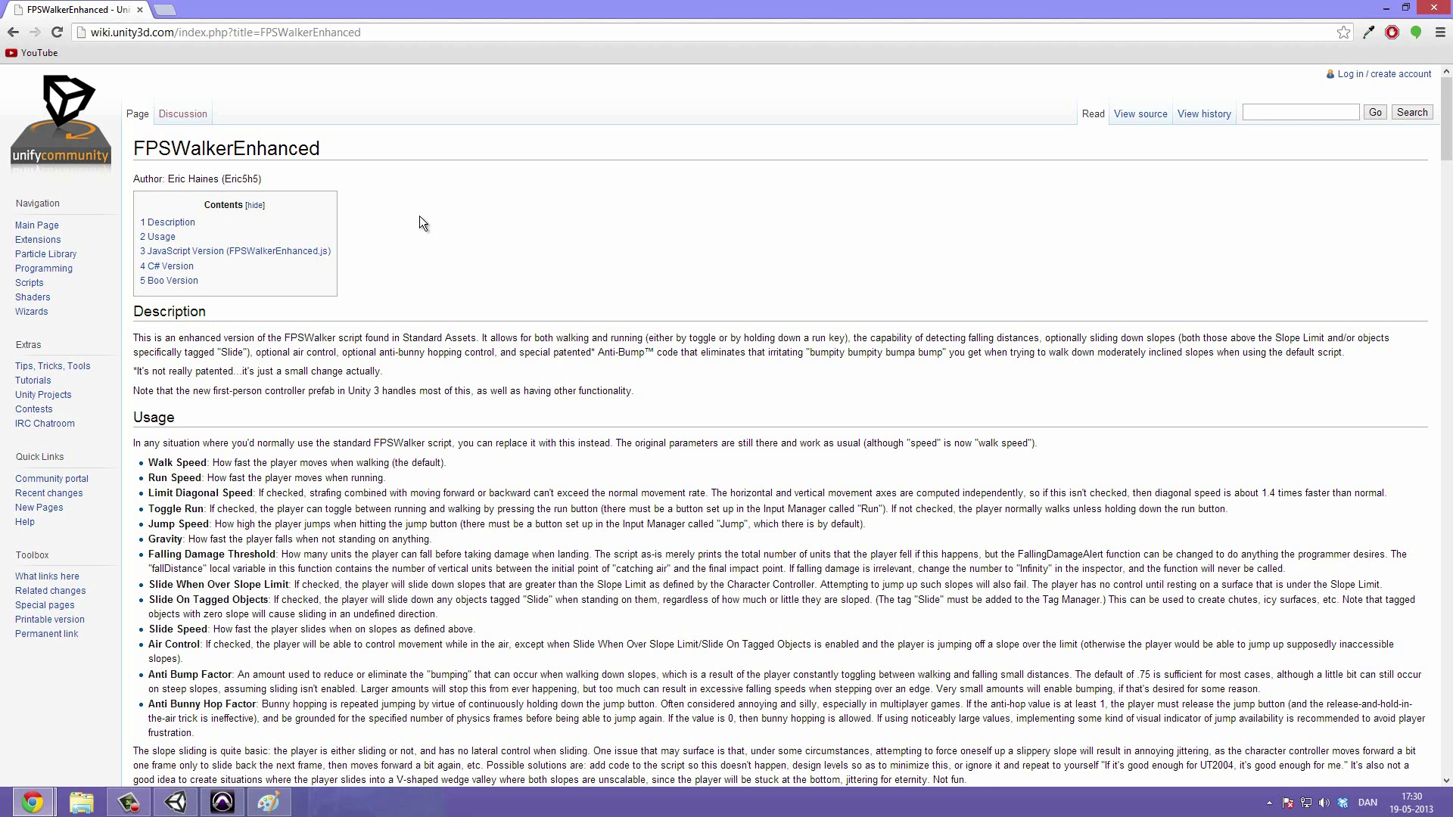
- Minimise Chrome and bring up the Paint diagram of falling, sliding and landing
key(super+Down)
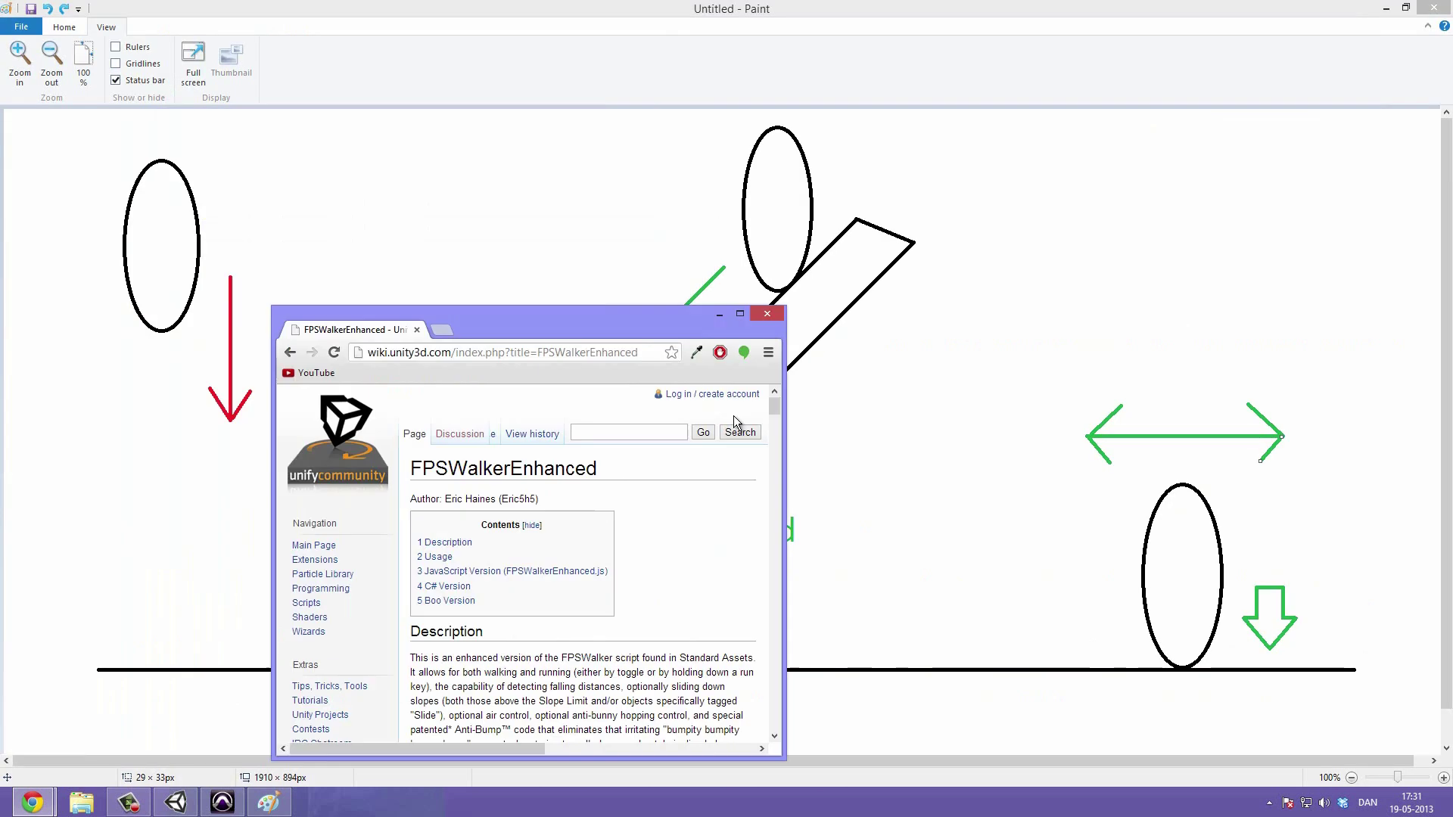
click(604, 6)
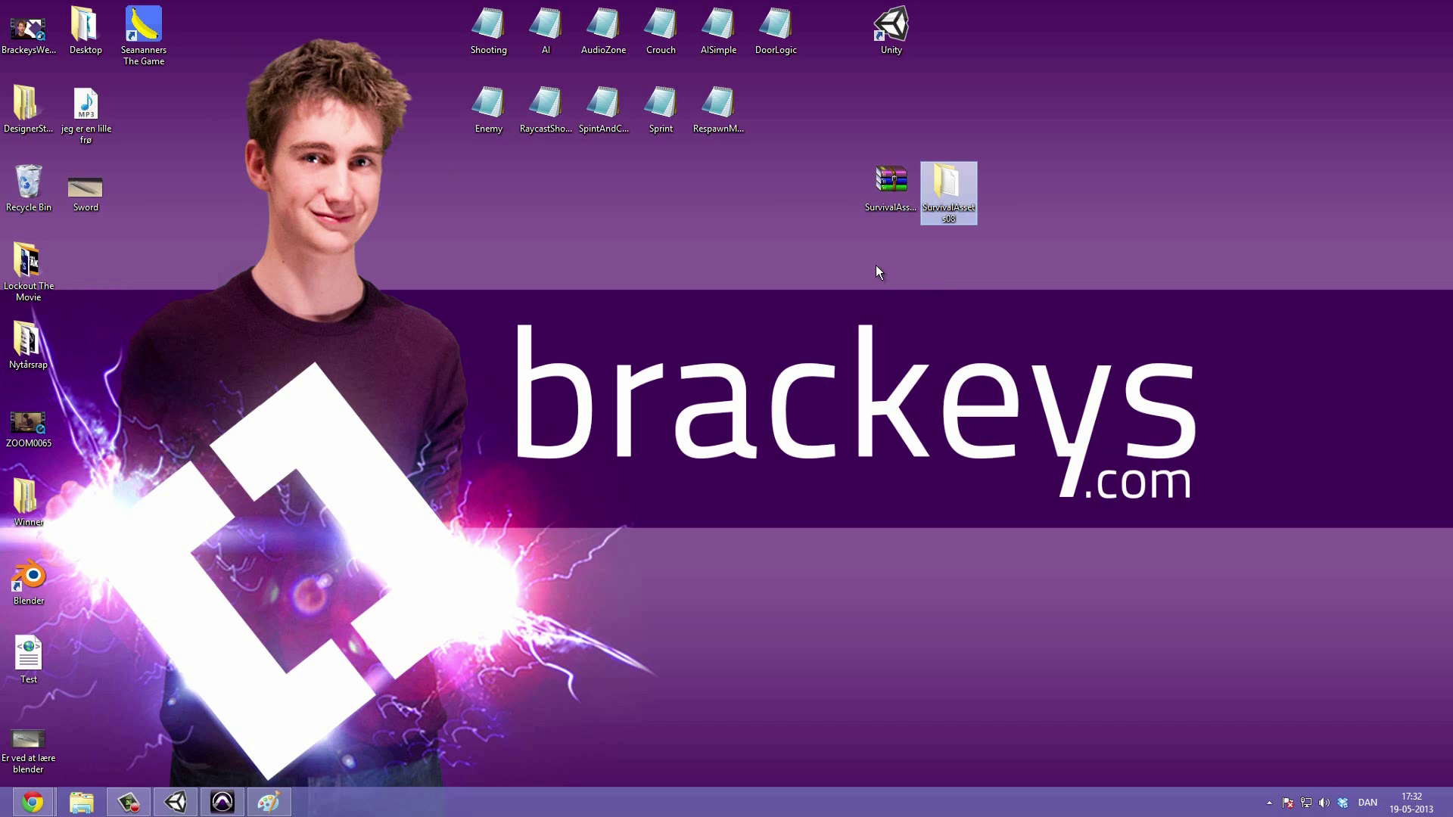
- Open the SurvivalAssets08 folder and then its Scripts subfolder
double_click(945, 181)
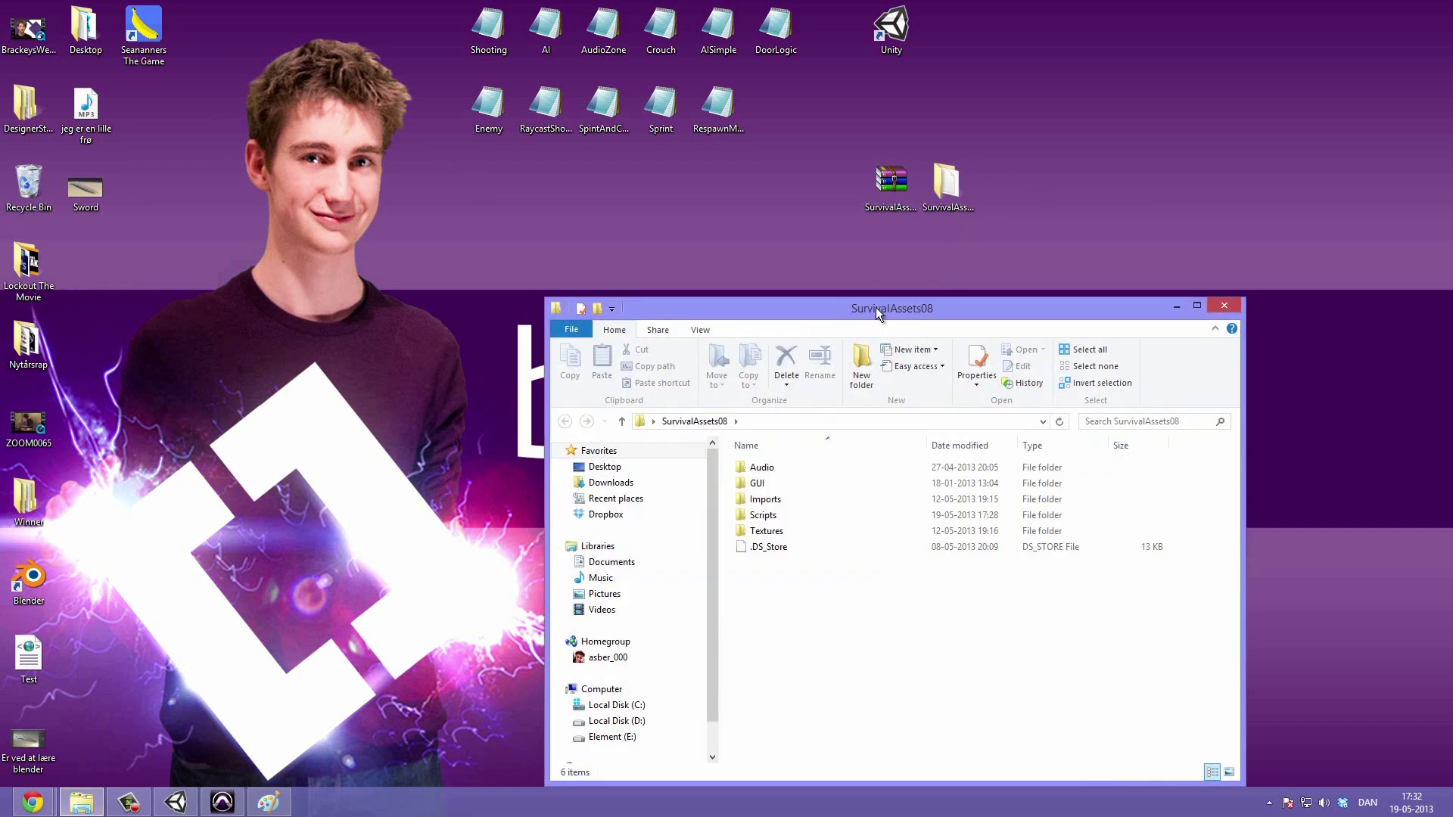
drag(874, 303, 742, 158)
double_click(649, 373)
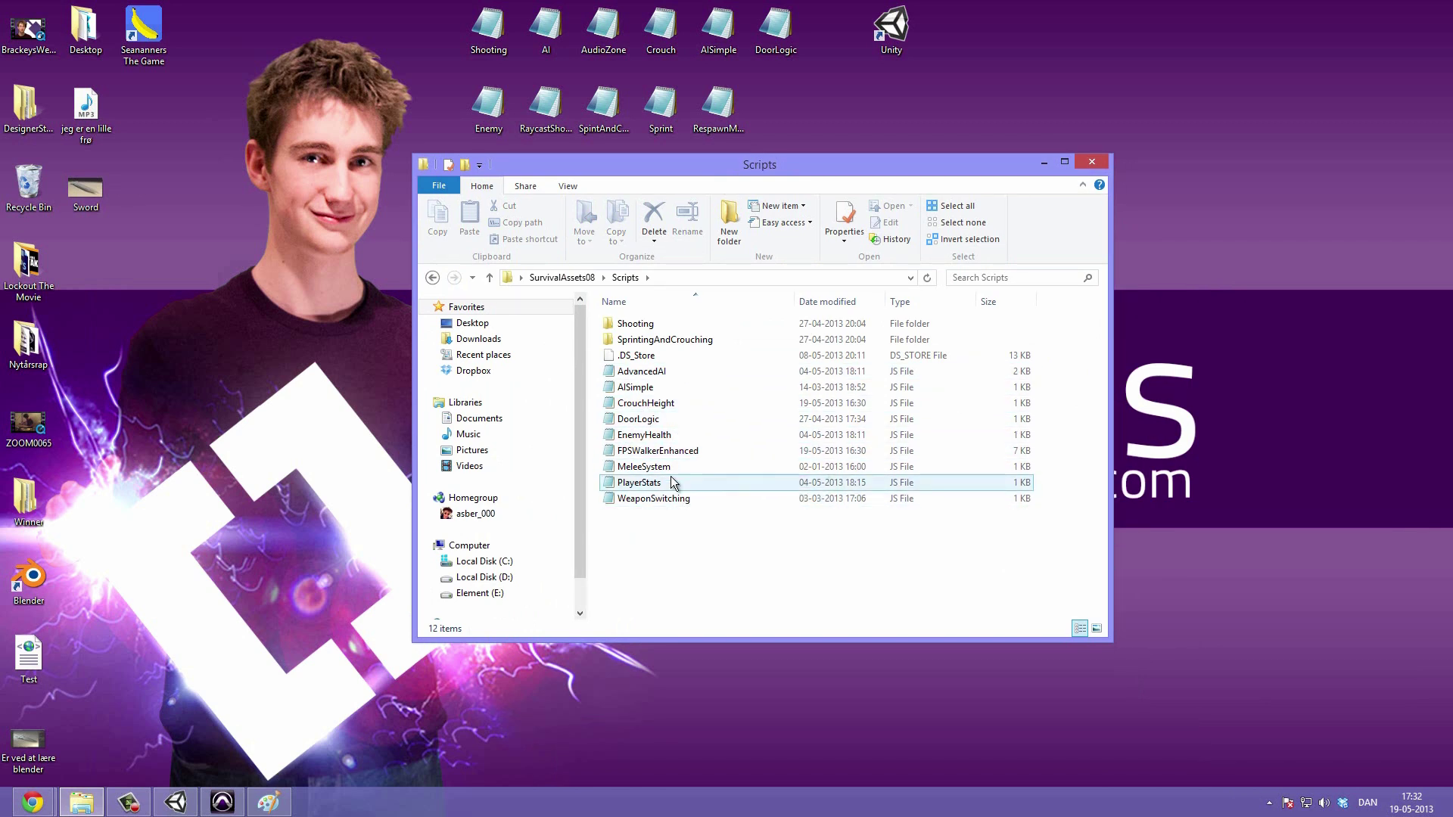
- Select FPSWalkerEnhanced and CrouchHeight together and drag them toward Unity's taskbar icon
click(672, 452)
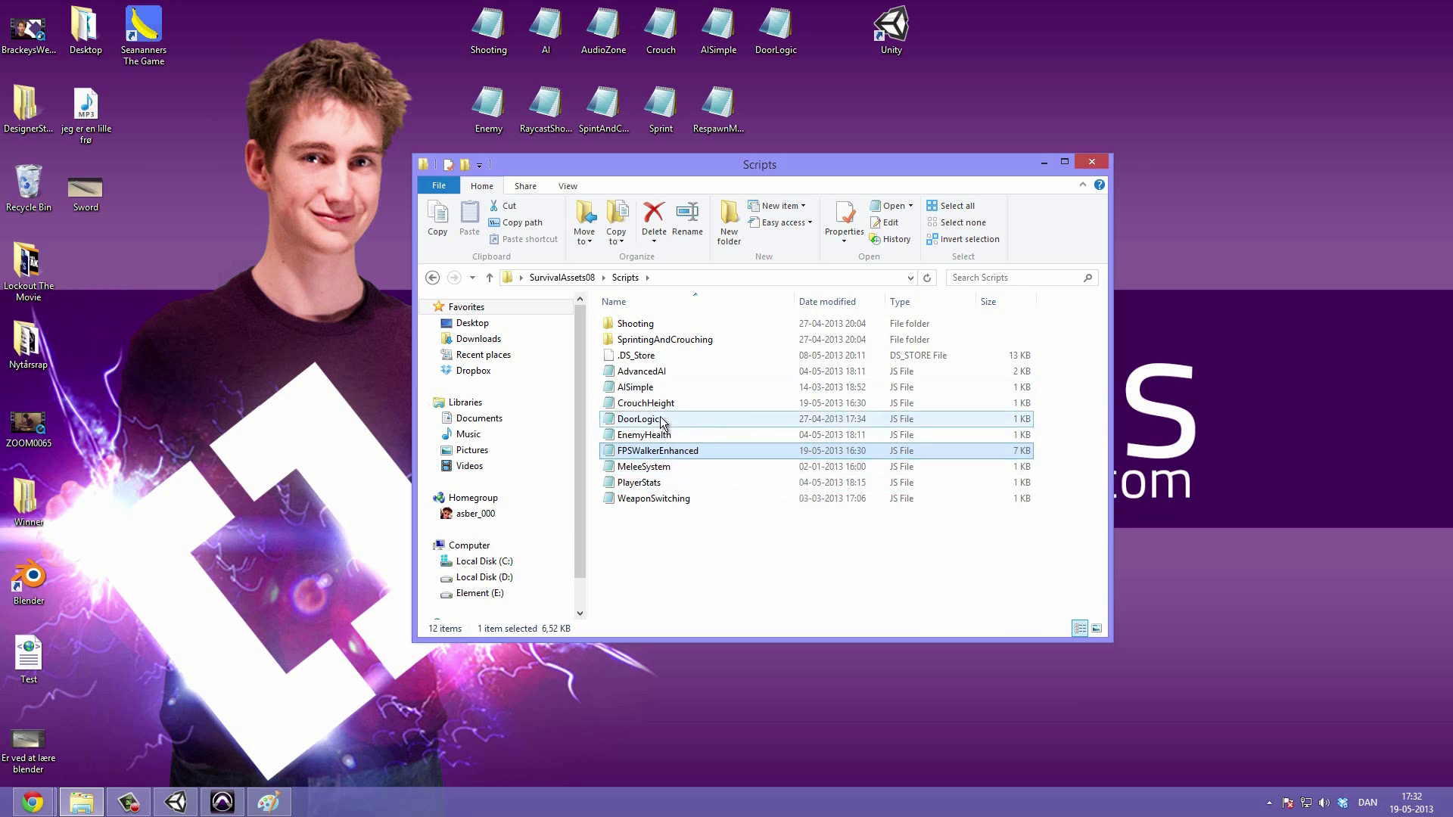
click(678, 406)
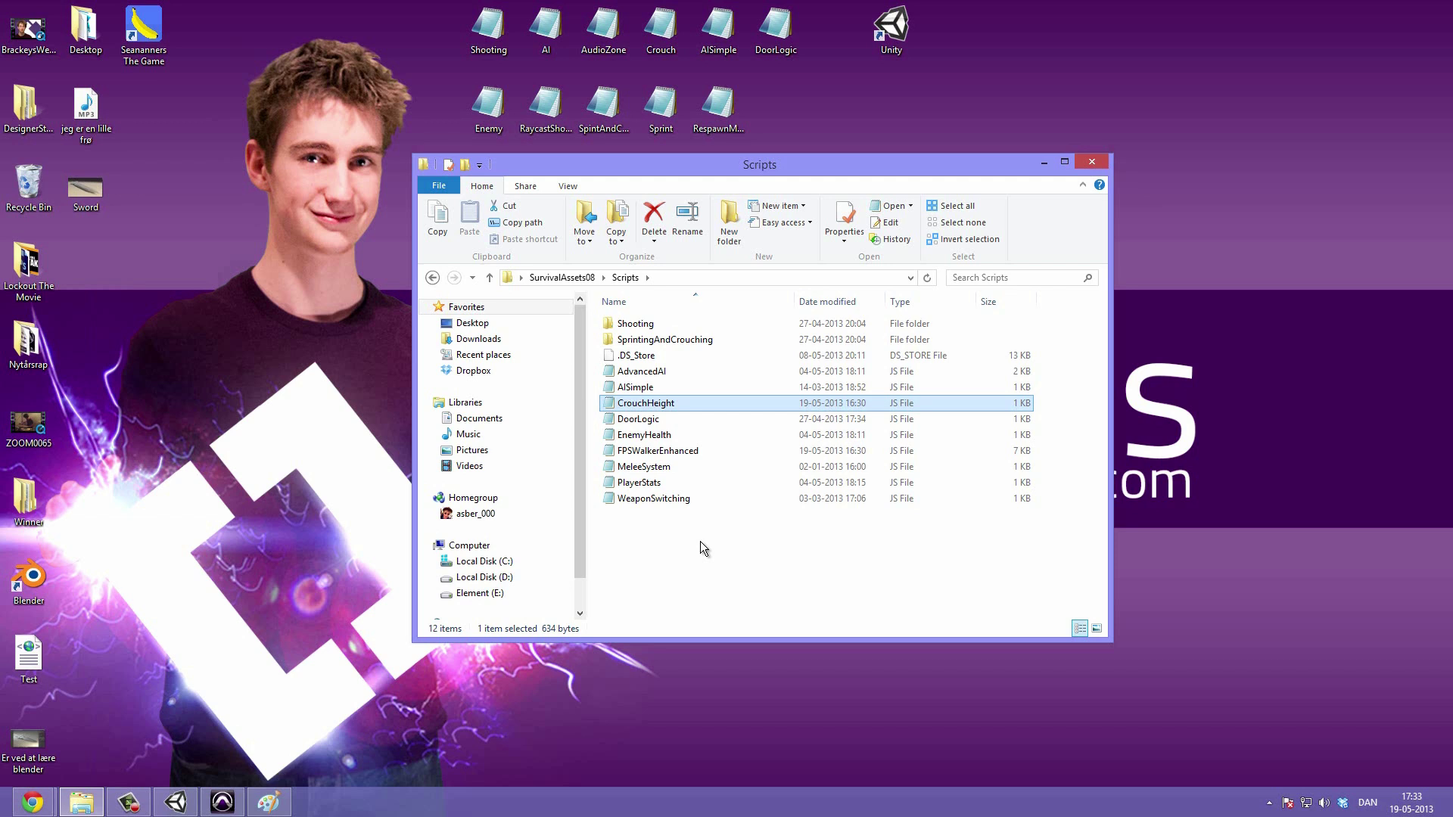
click(656, 452)
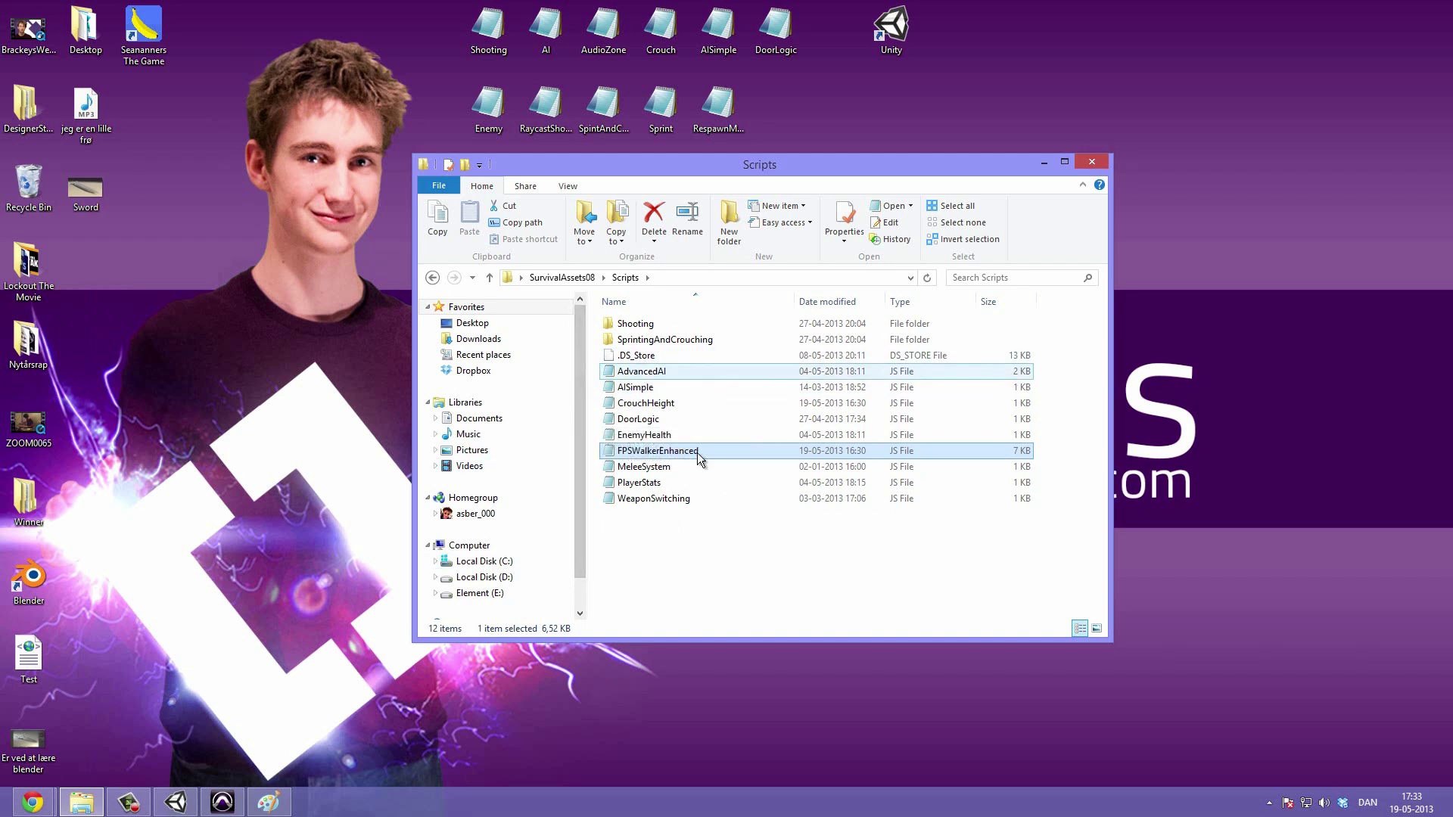
ctrl+click(639, 403)
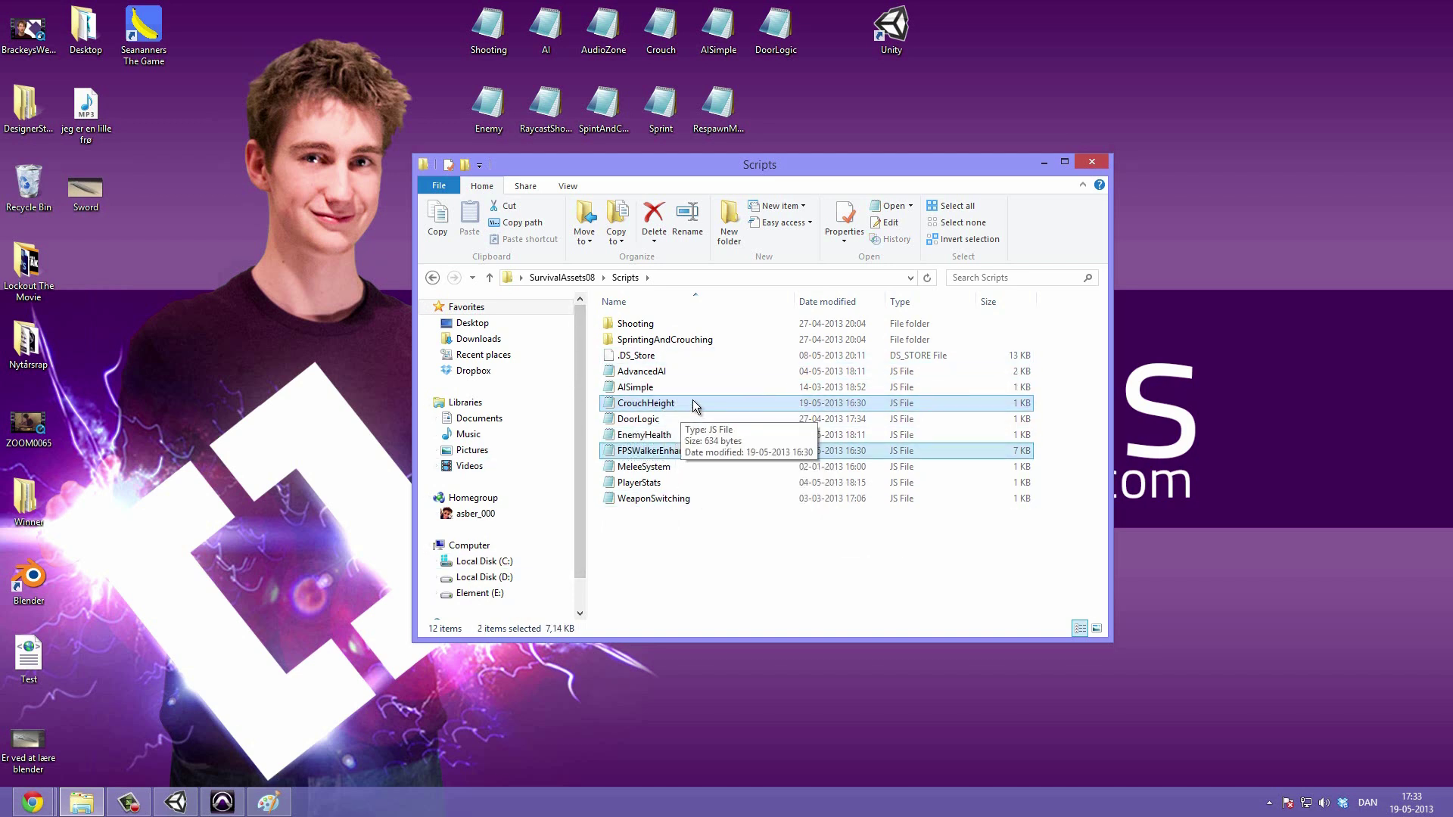
drag(715, 401, 286, 728)
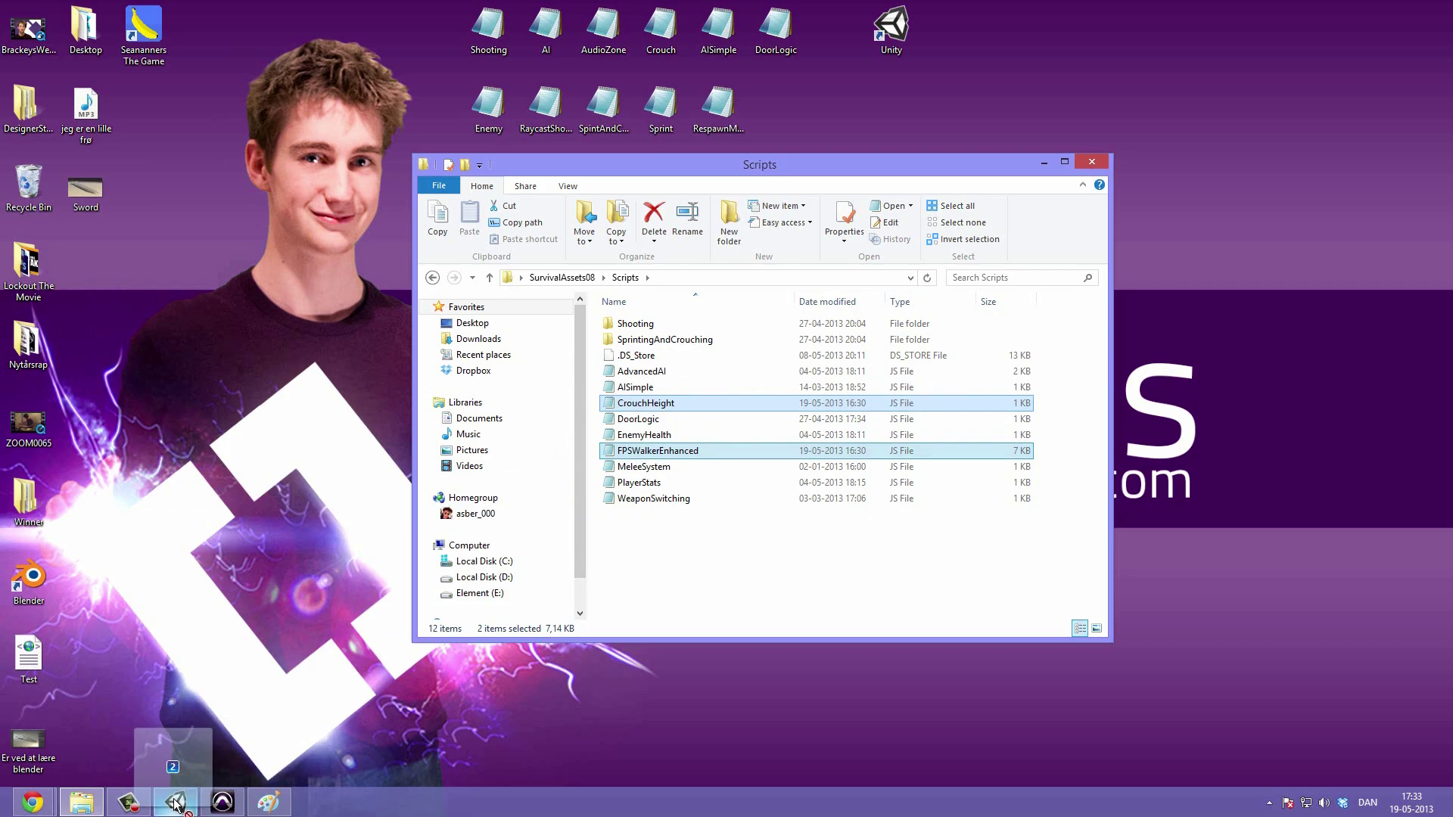
- Drop the FPSWalkerEnhanced and CrouchHeight scripts into the project's Assets folder
click(175, 803)
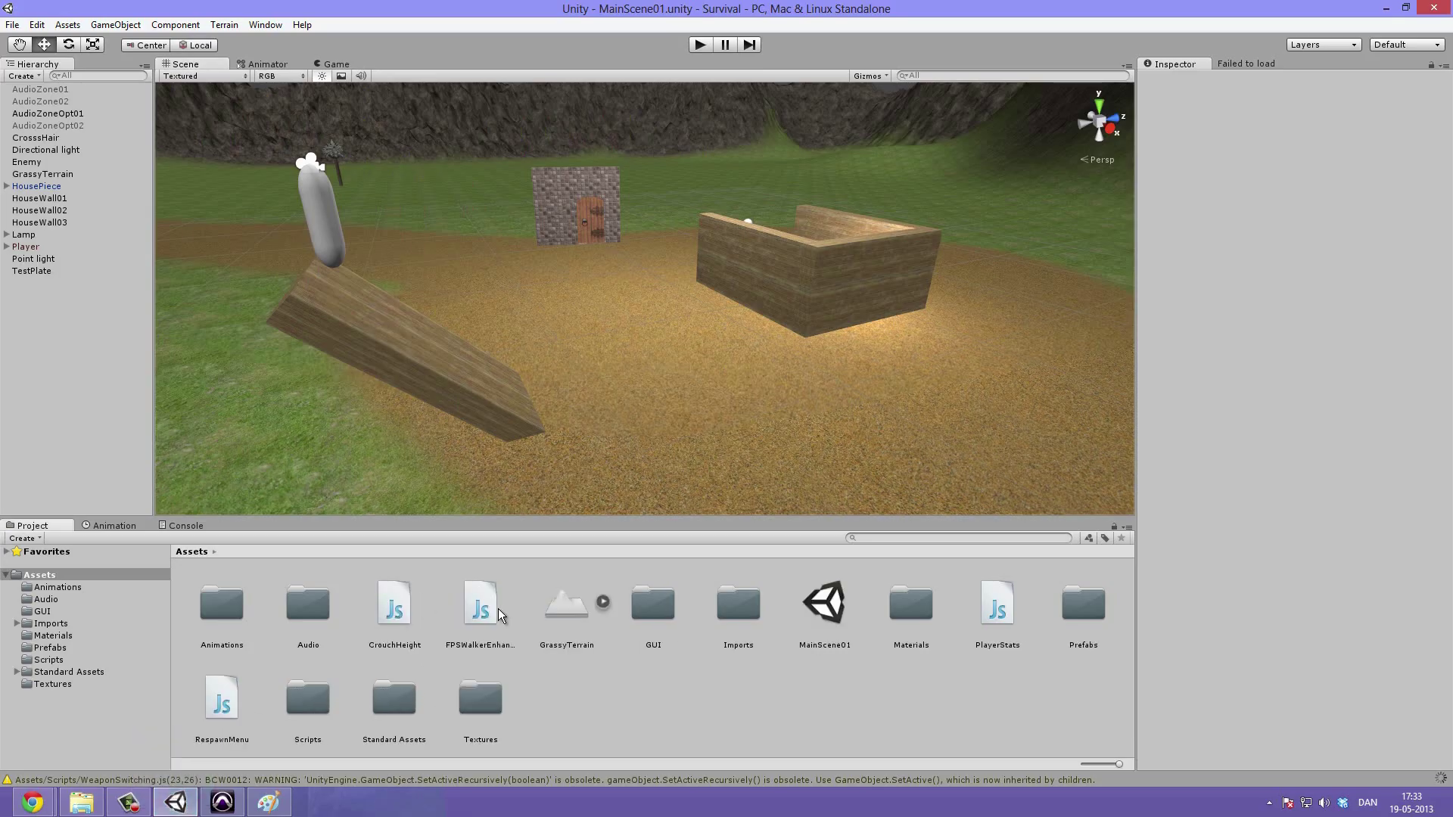
click(481, 605)
click(394, 605)
drag(394, 605, 352, 215)
- Look over the house wall and TestPlate ramp, then select the Player object
alt+drag(602, 326, 619, 378)
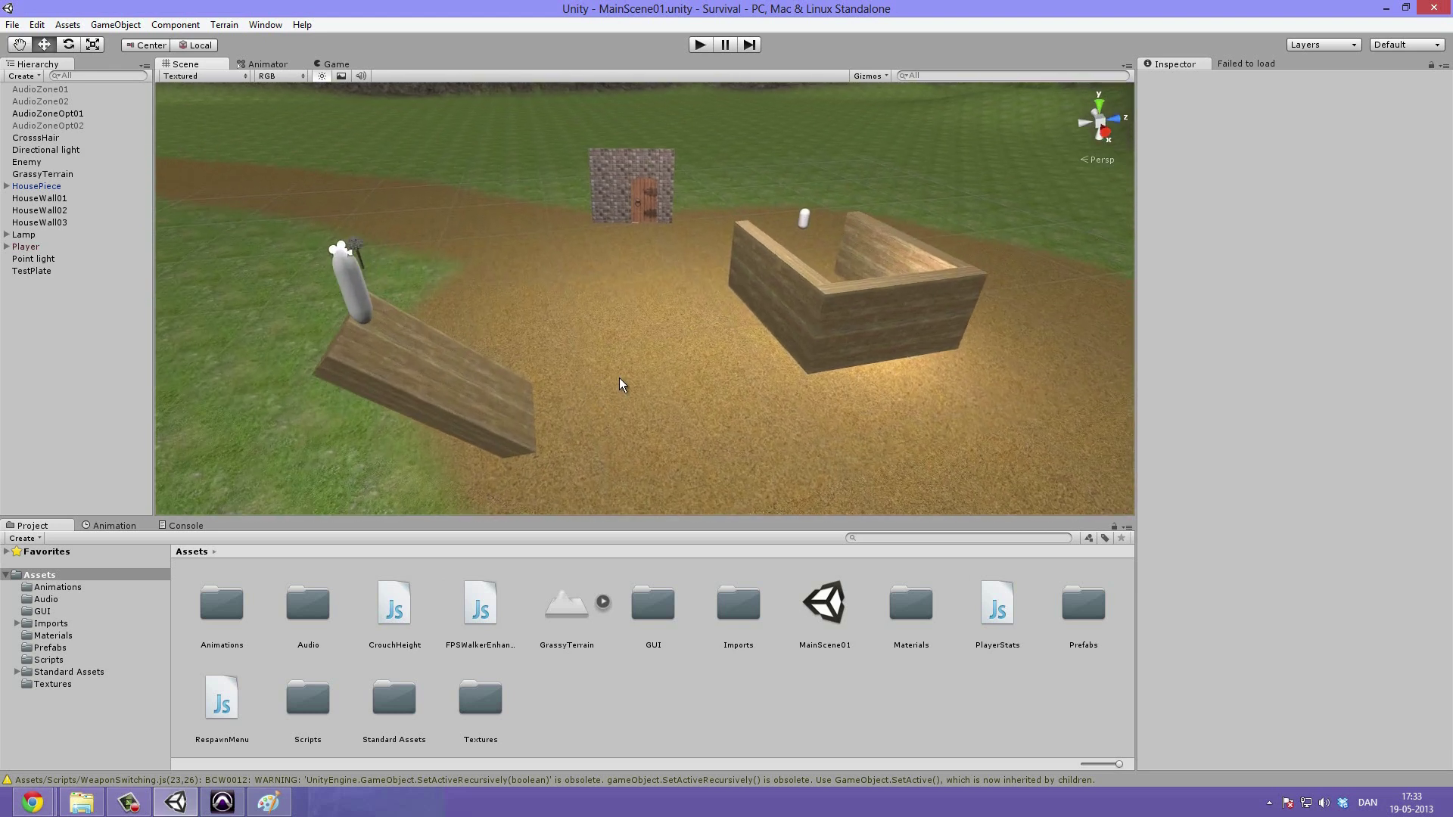
click(852, 311)
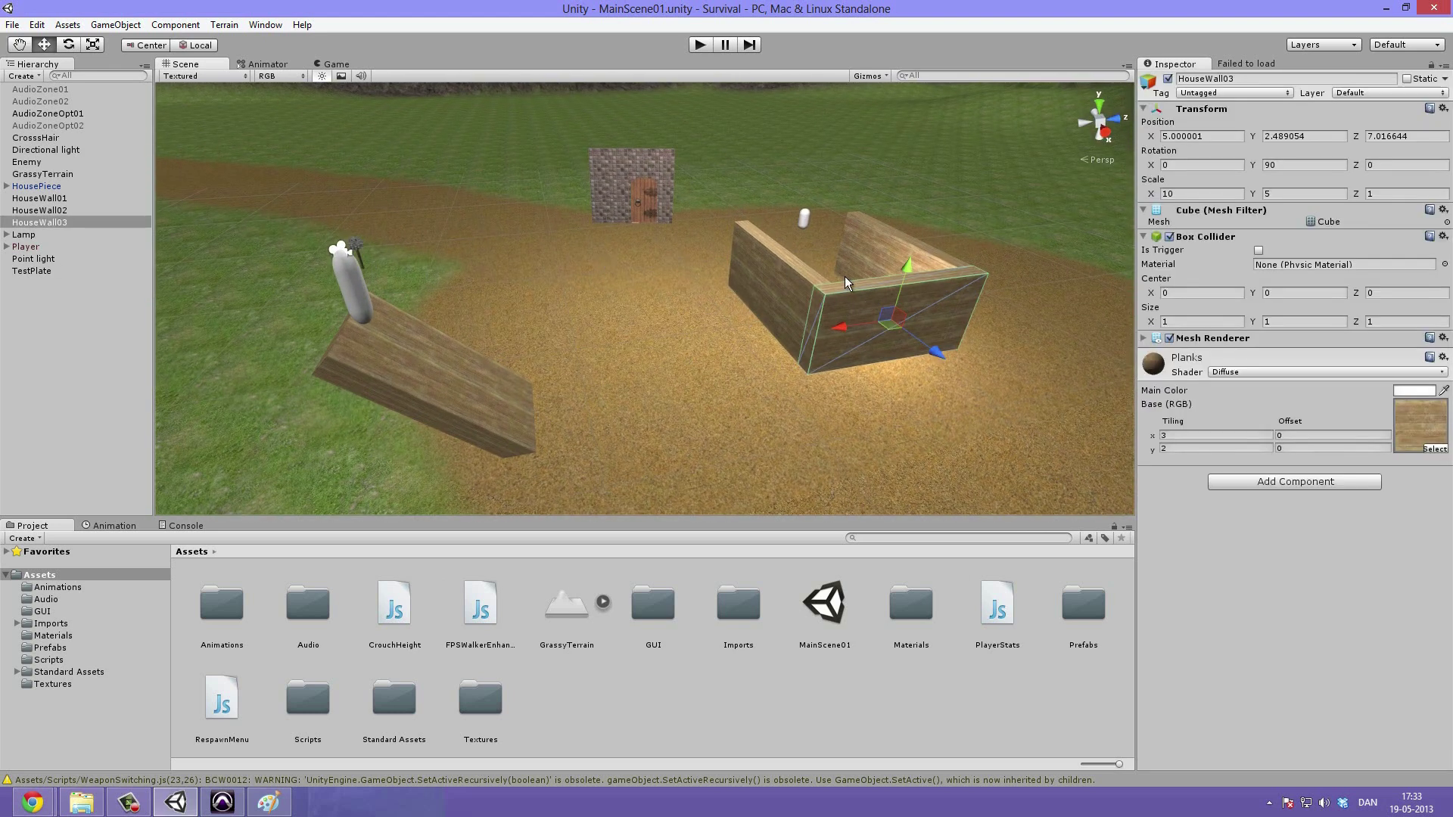
click(34, 270)
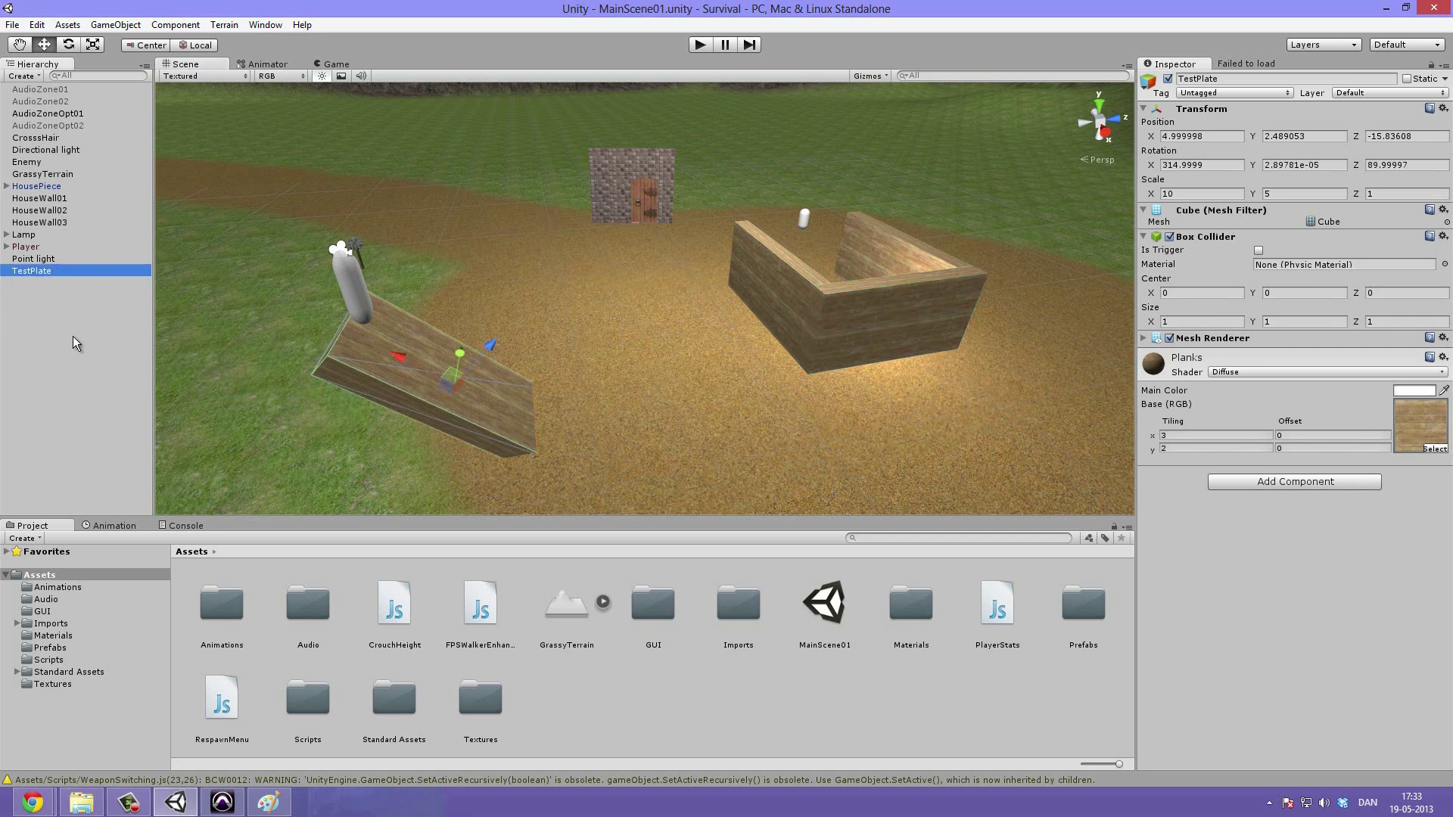
alt+drag(560, 288, 317, 469)
click(39, 247)
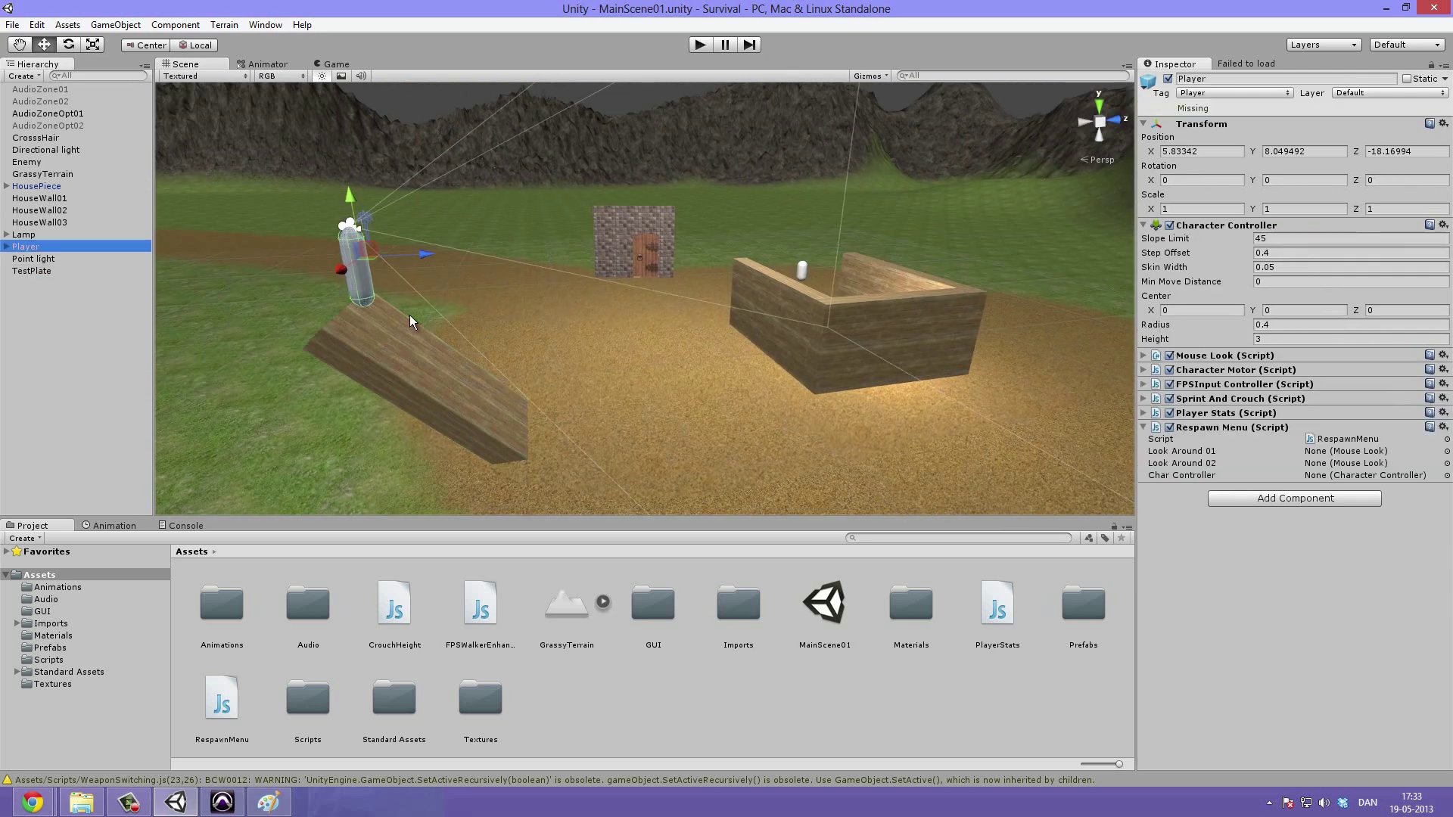
alt+drag(503, 356, 646, 363)
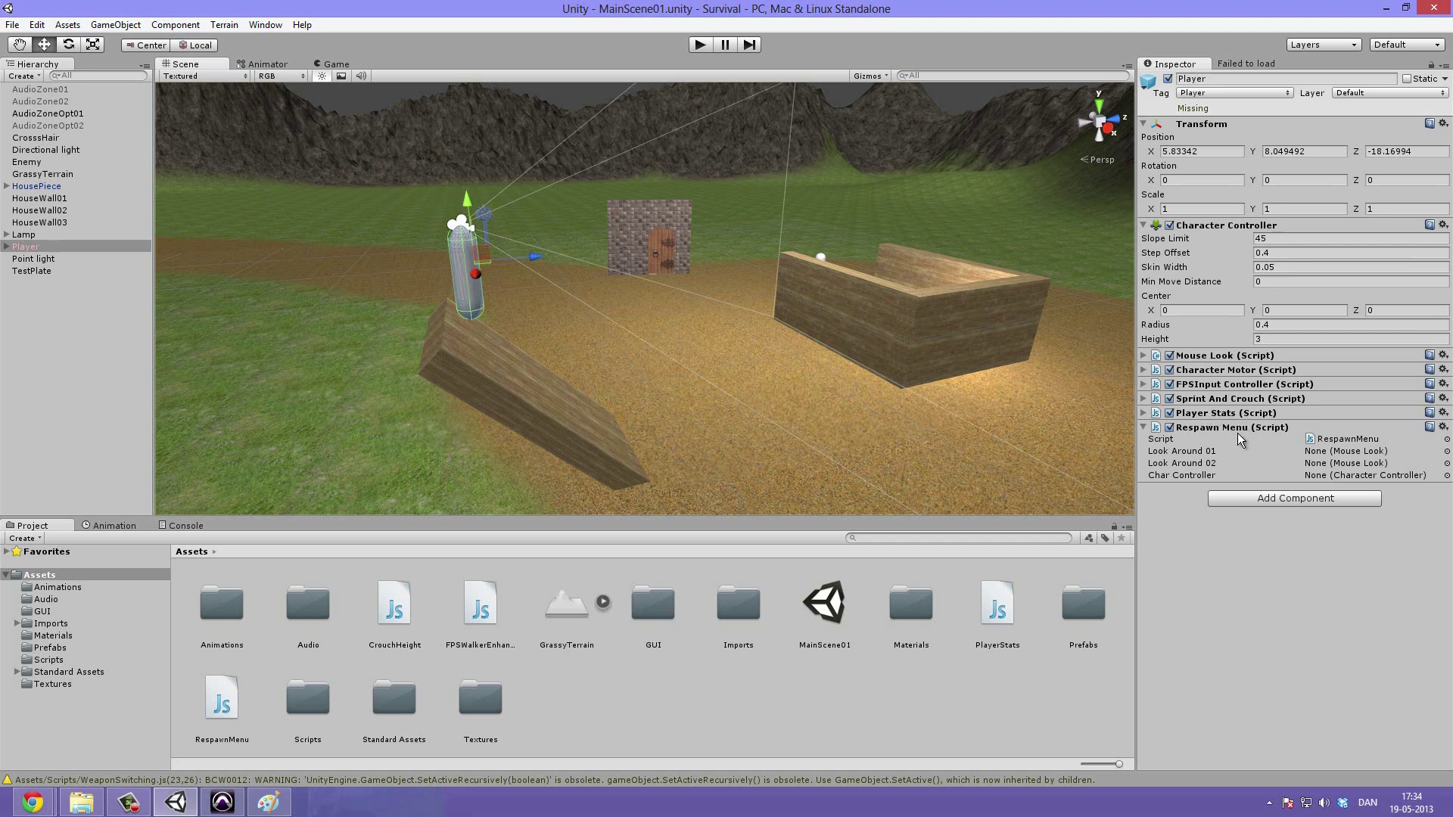
- Open RespawnMenu.js and highlight the commented-out sprintScript declaration on line 11
click(1314, 441)
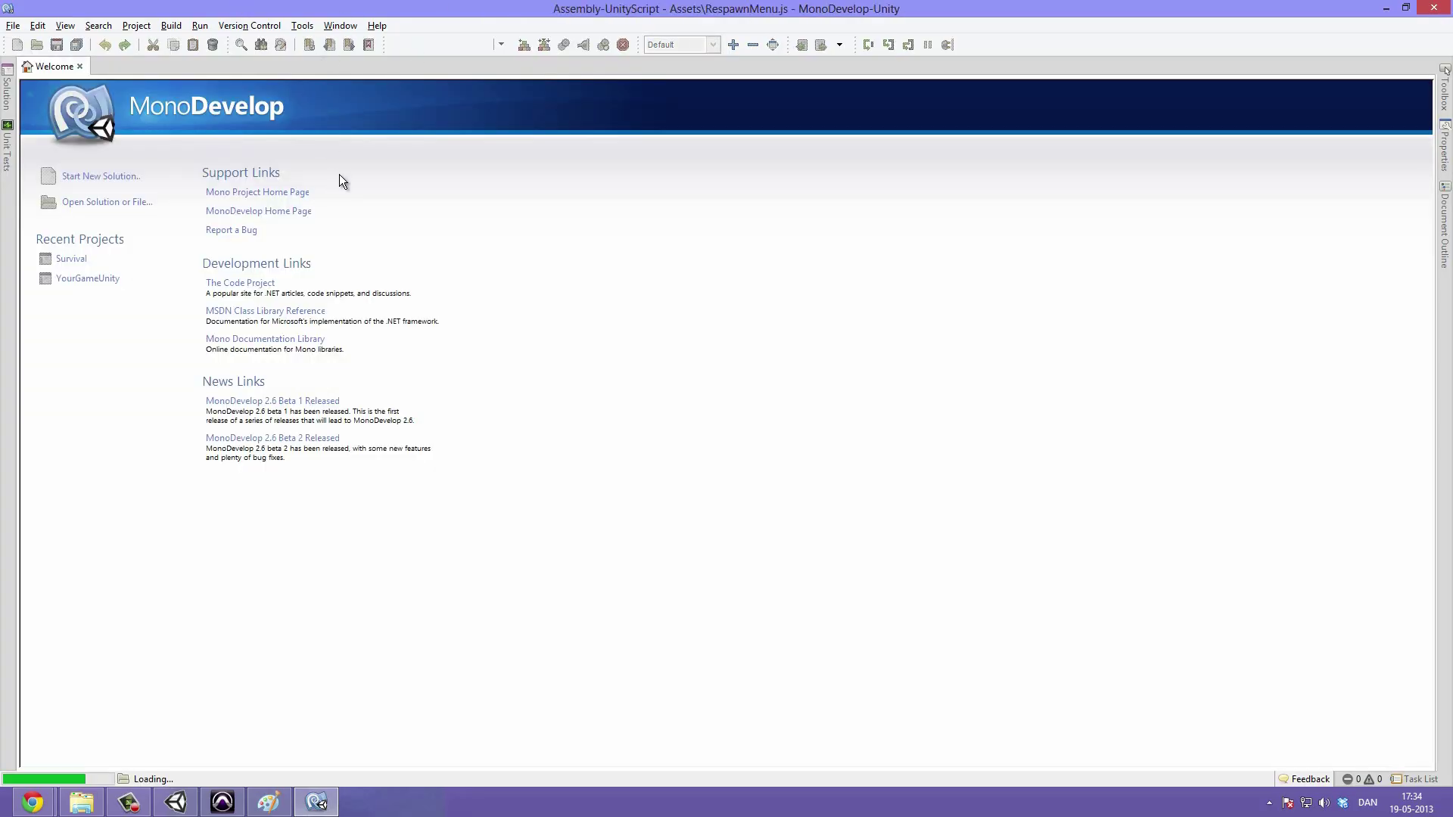
click(410, 156)
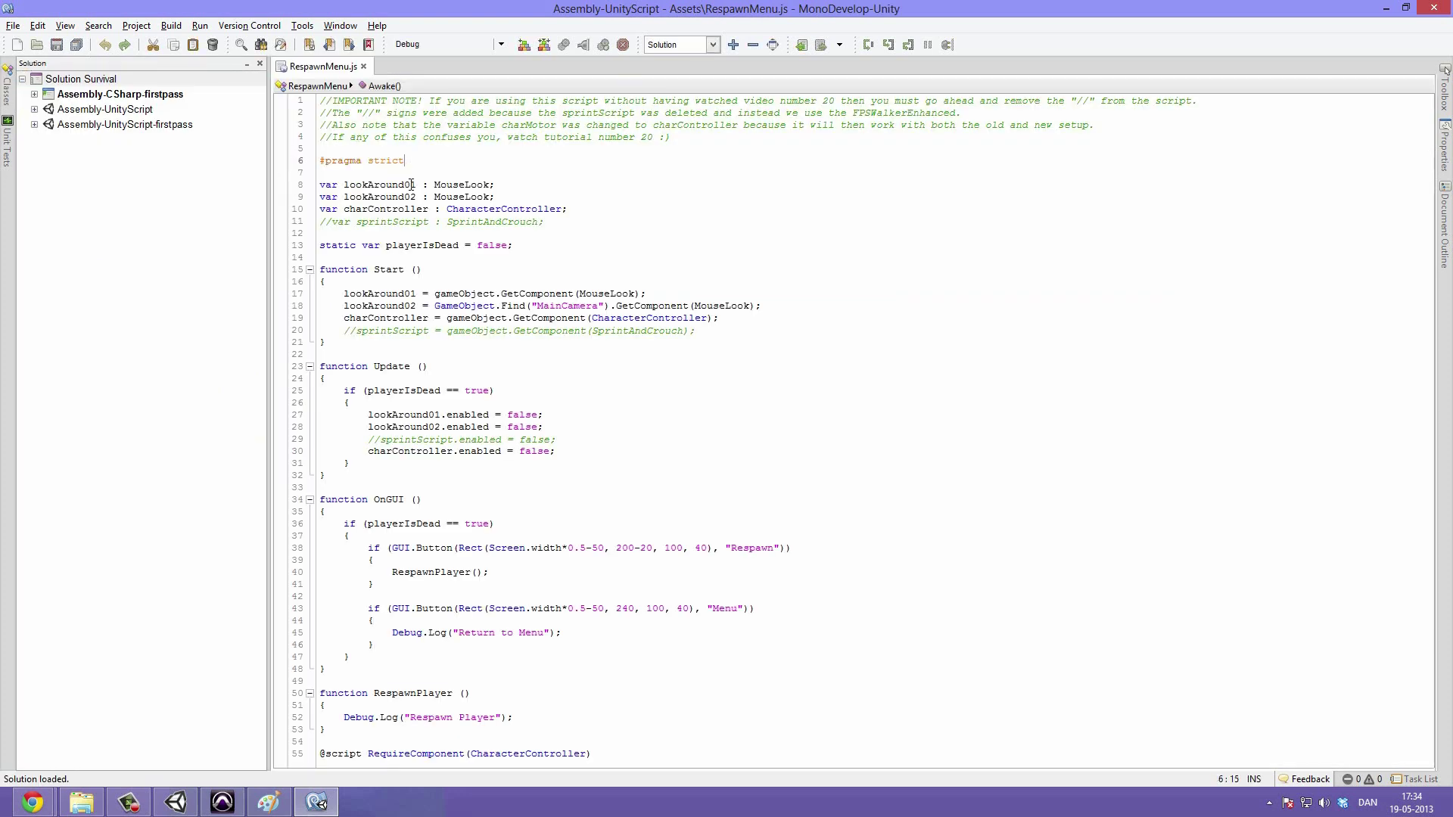
drag(544, 221, 368, 221)
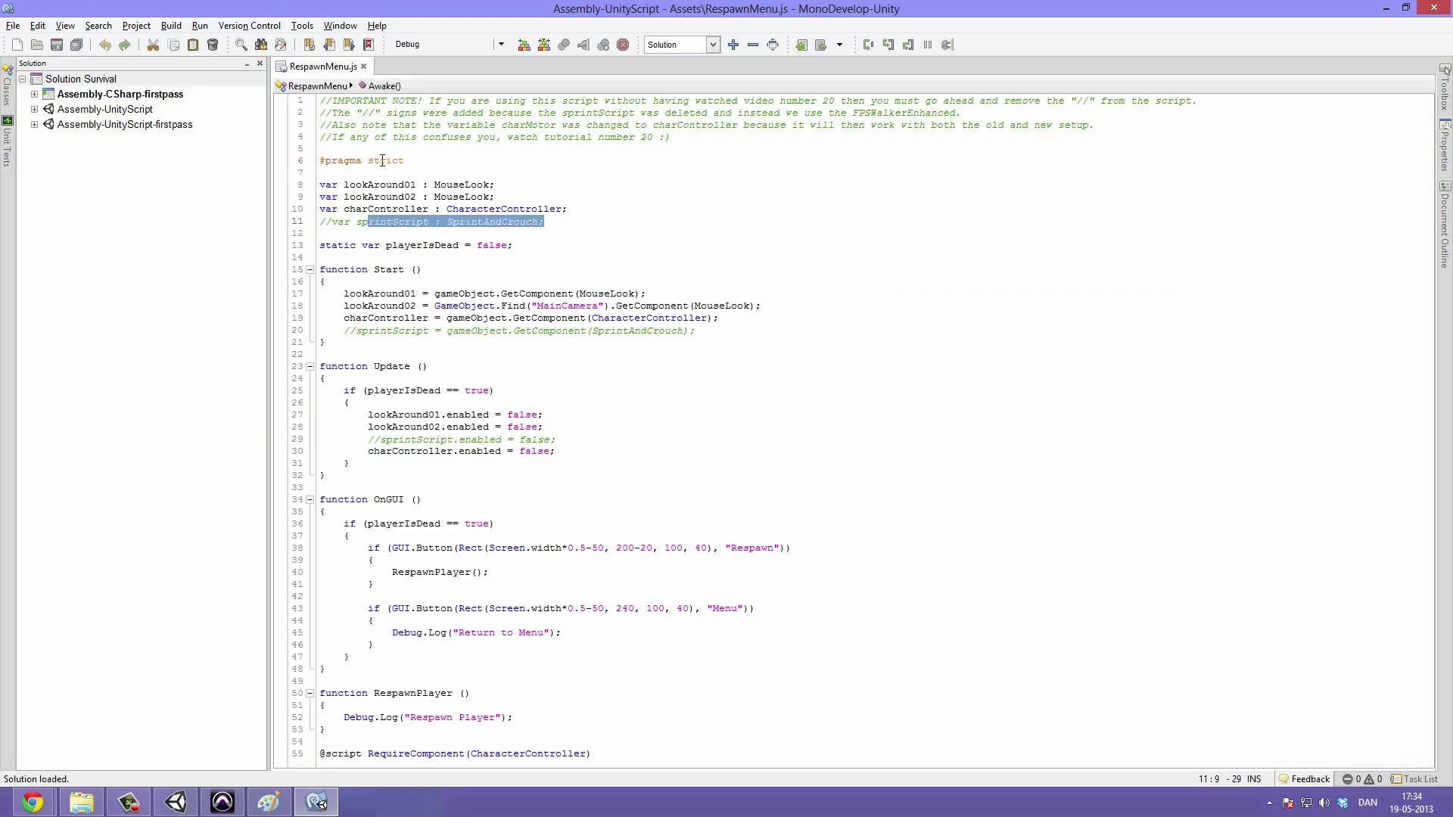
click(334, 221)
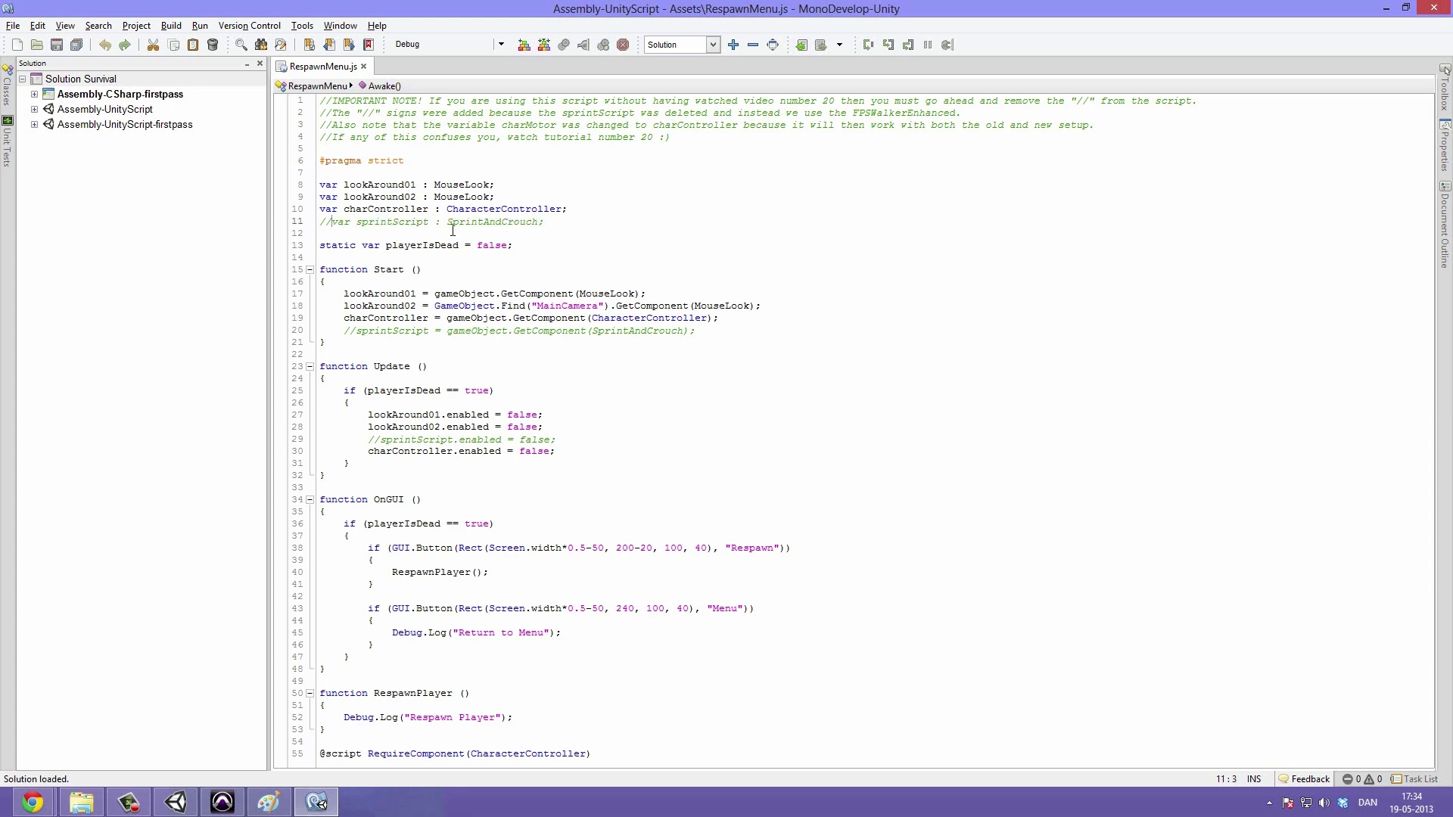
drag(334, 221, 296, 218)
click(552, 221)
drag(552, 221, 316, 221)
click(351, 221)
drag(560, 221, 319, 224)
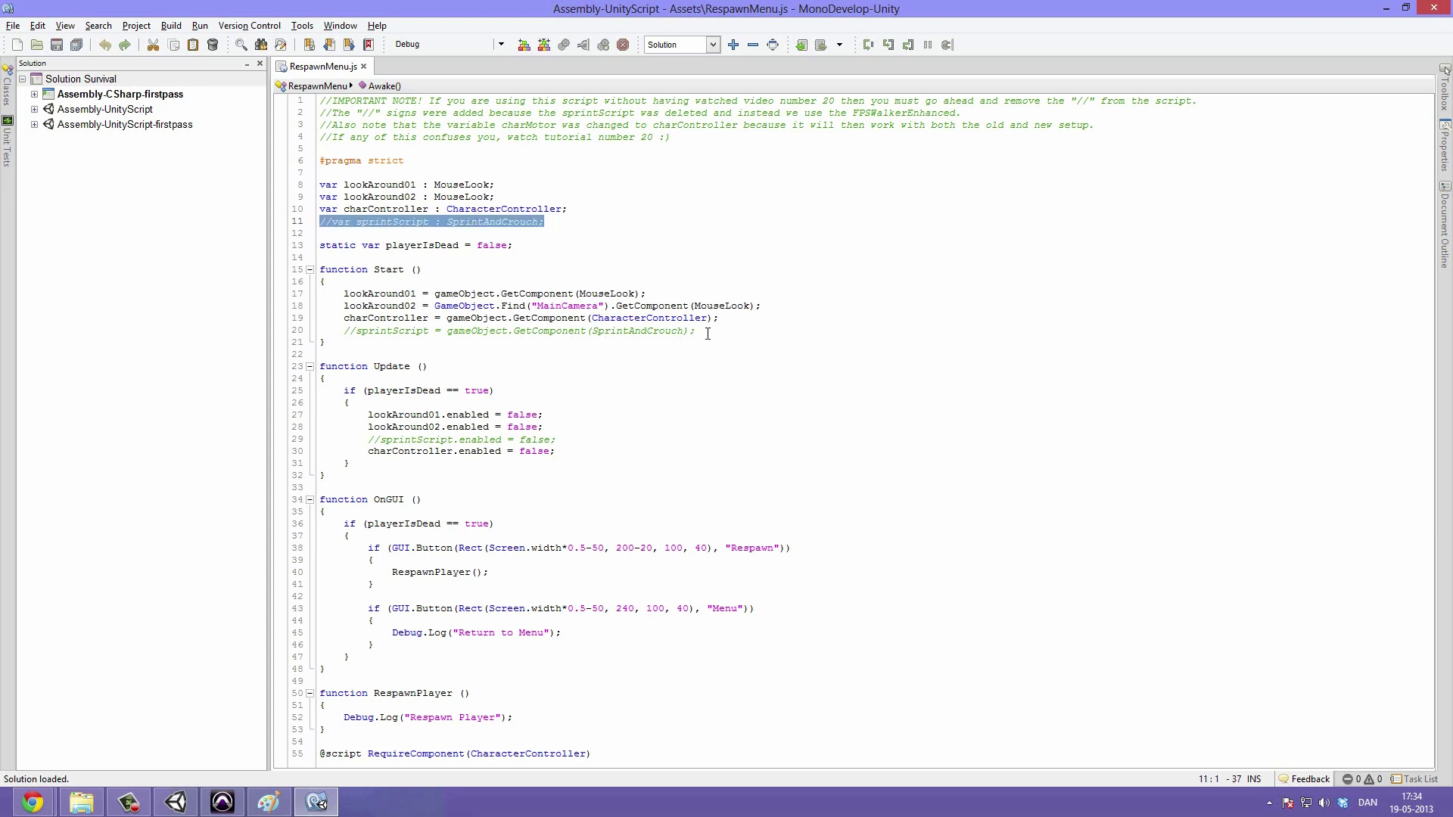
- Highlight the remaining commented-out sprintScript lines, including line 20 and the disable call
drag(707, 334, 313, 333)
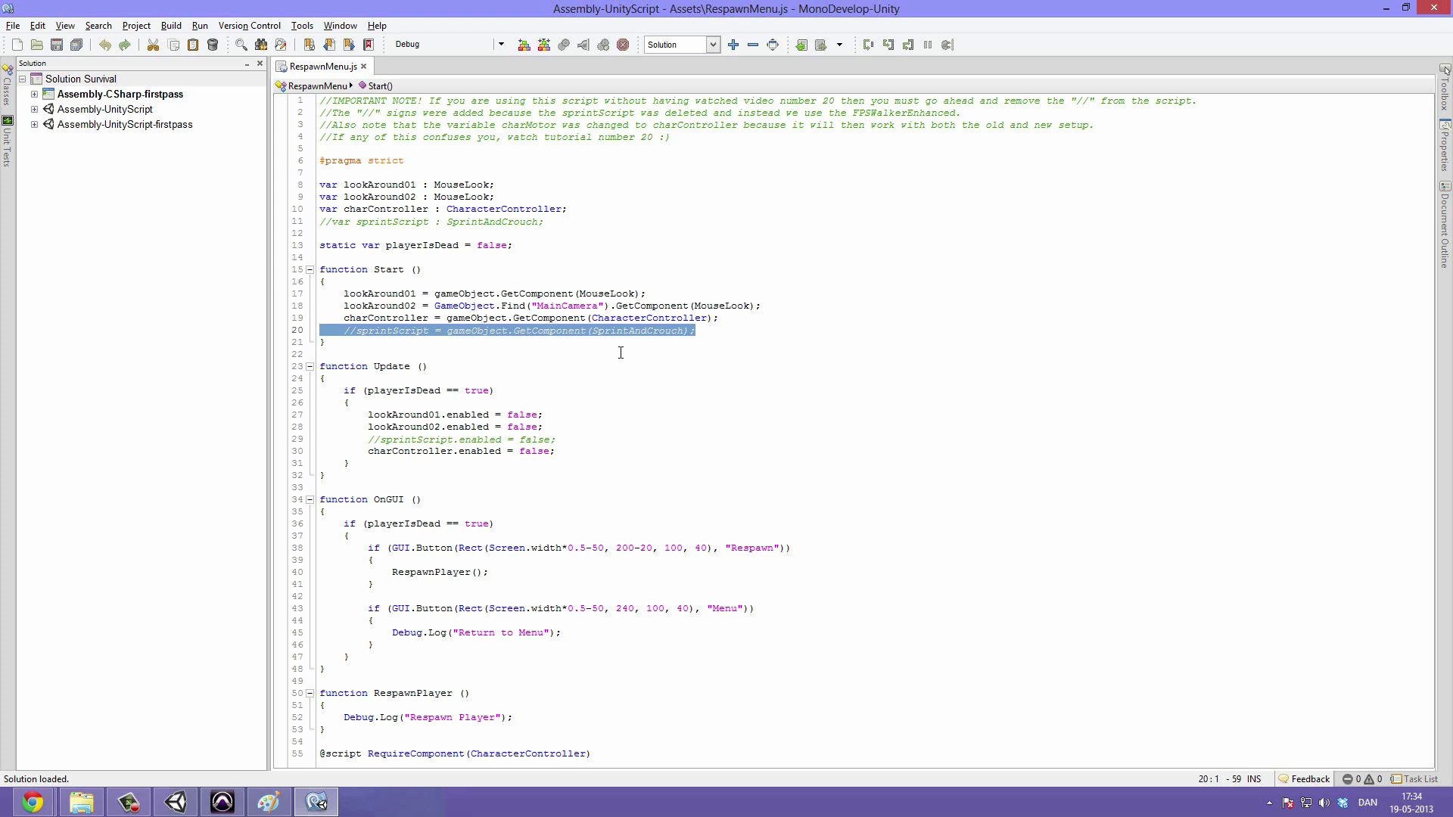
double_click(383, 333)
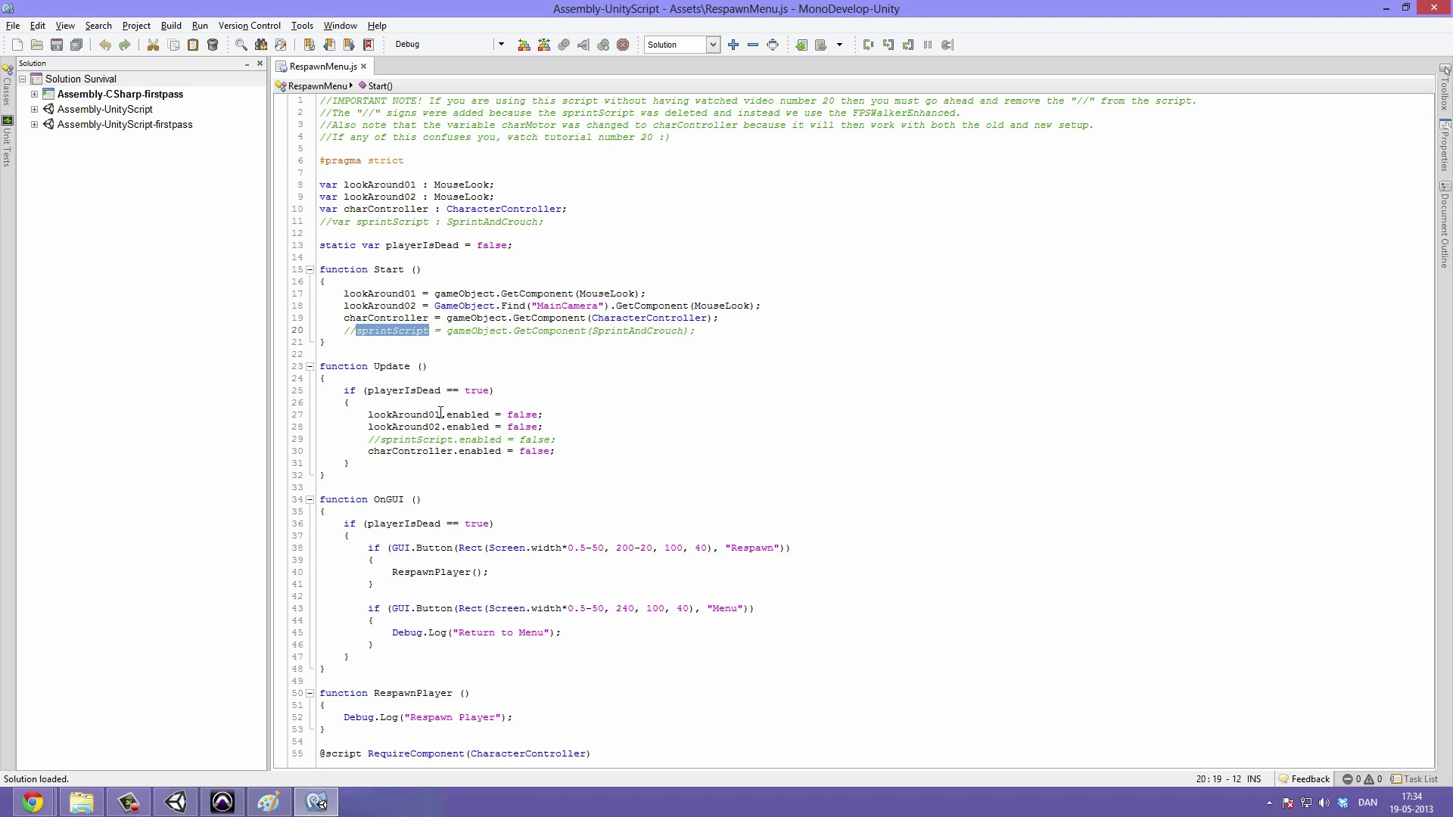
drag(552, 439, 320, 440)
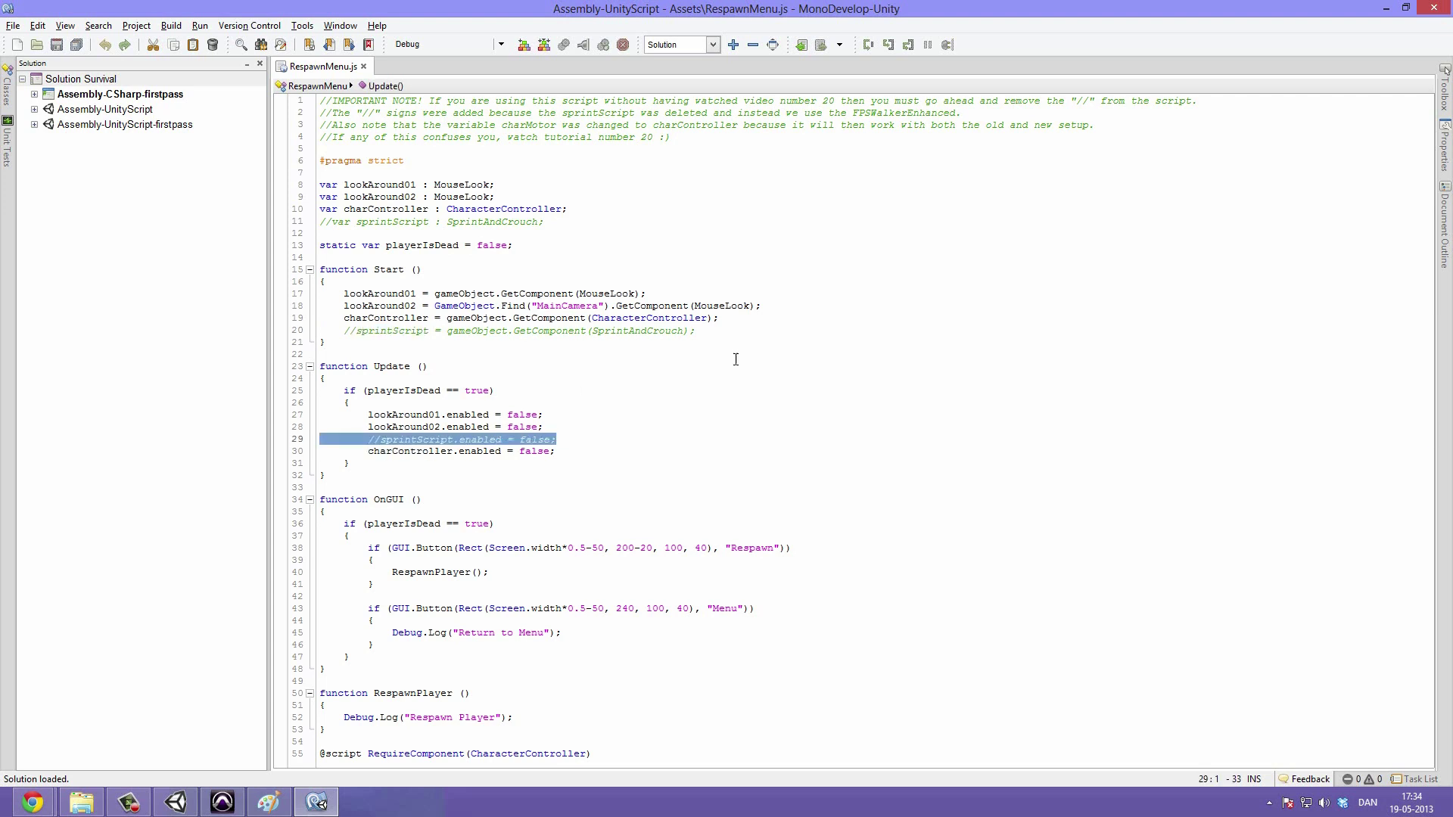
drag(711, 324, 287, 335)
click(418, 256)
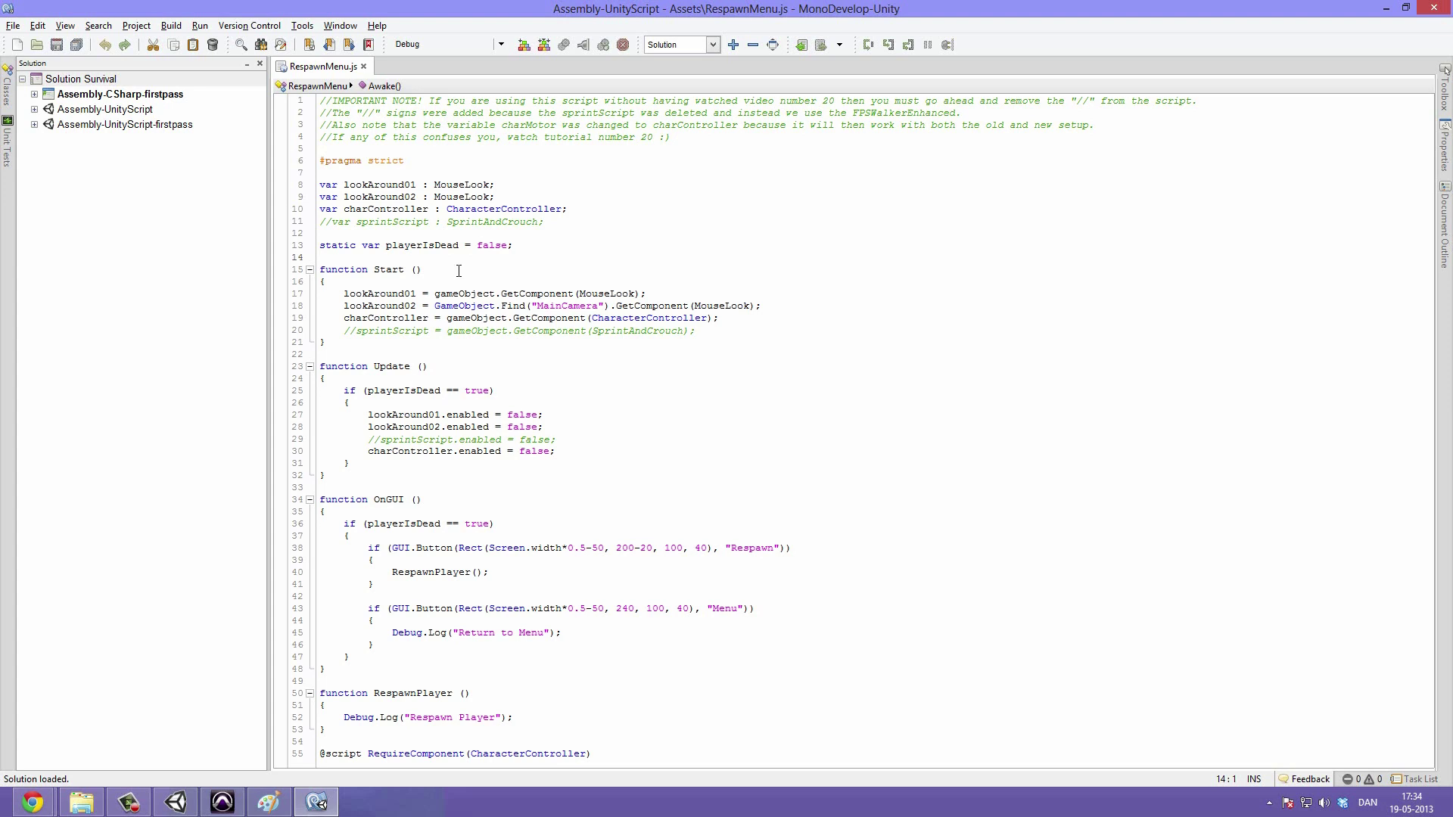
drag(708, 148, 318, 101)
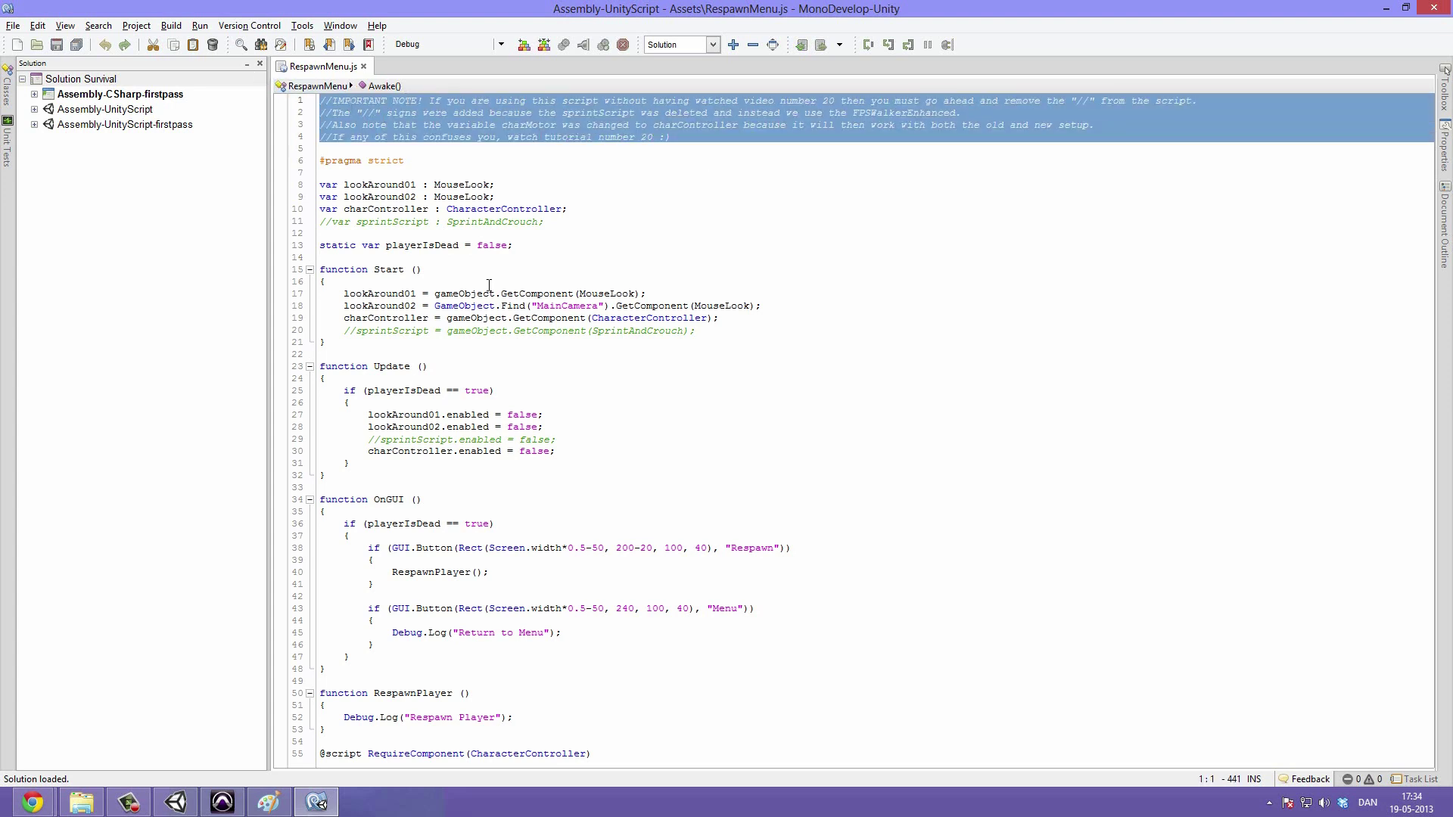
click(483, 353)
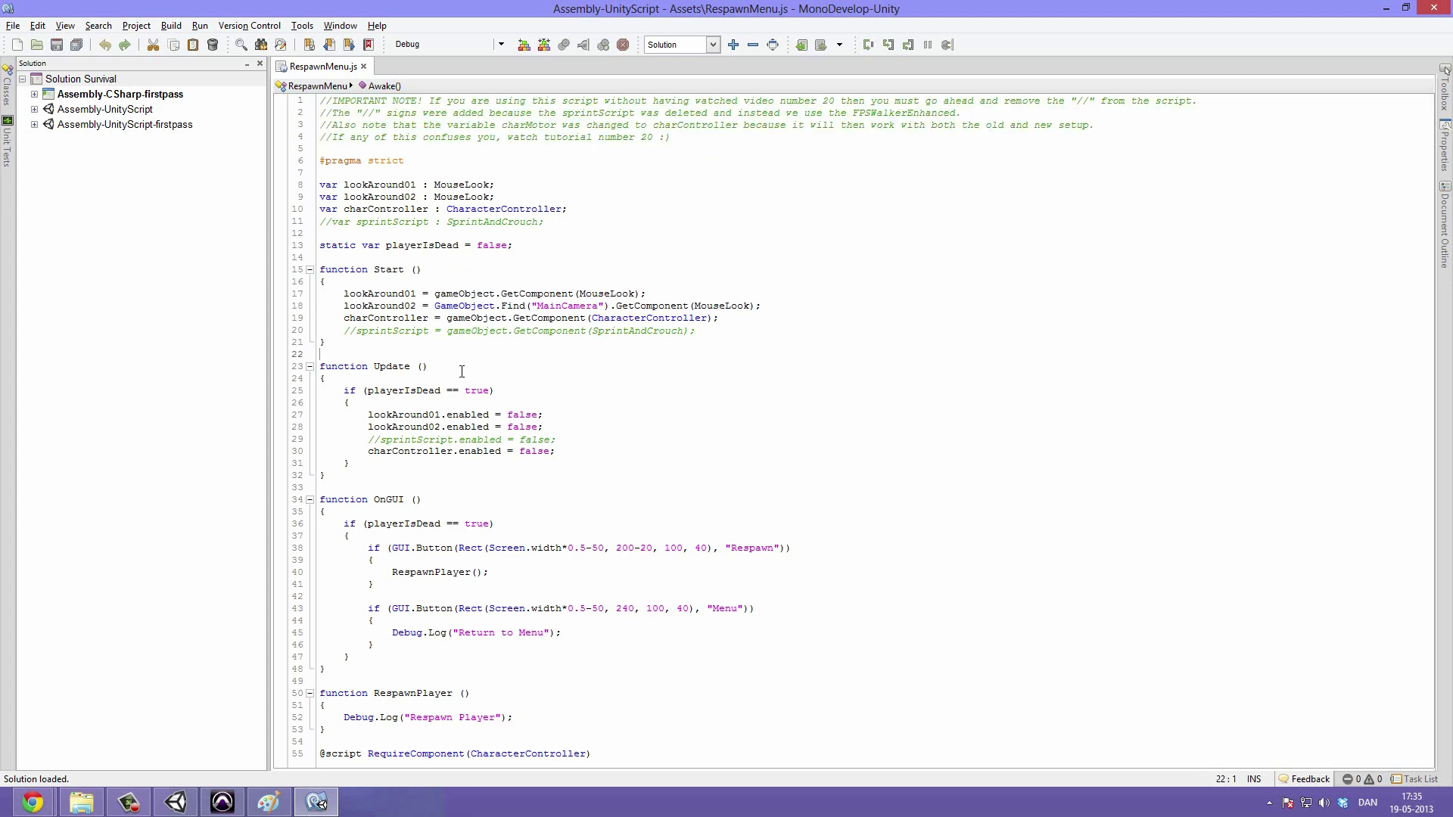
double_click(374, 216)
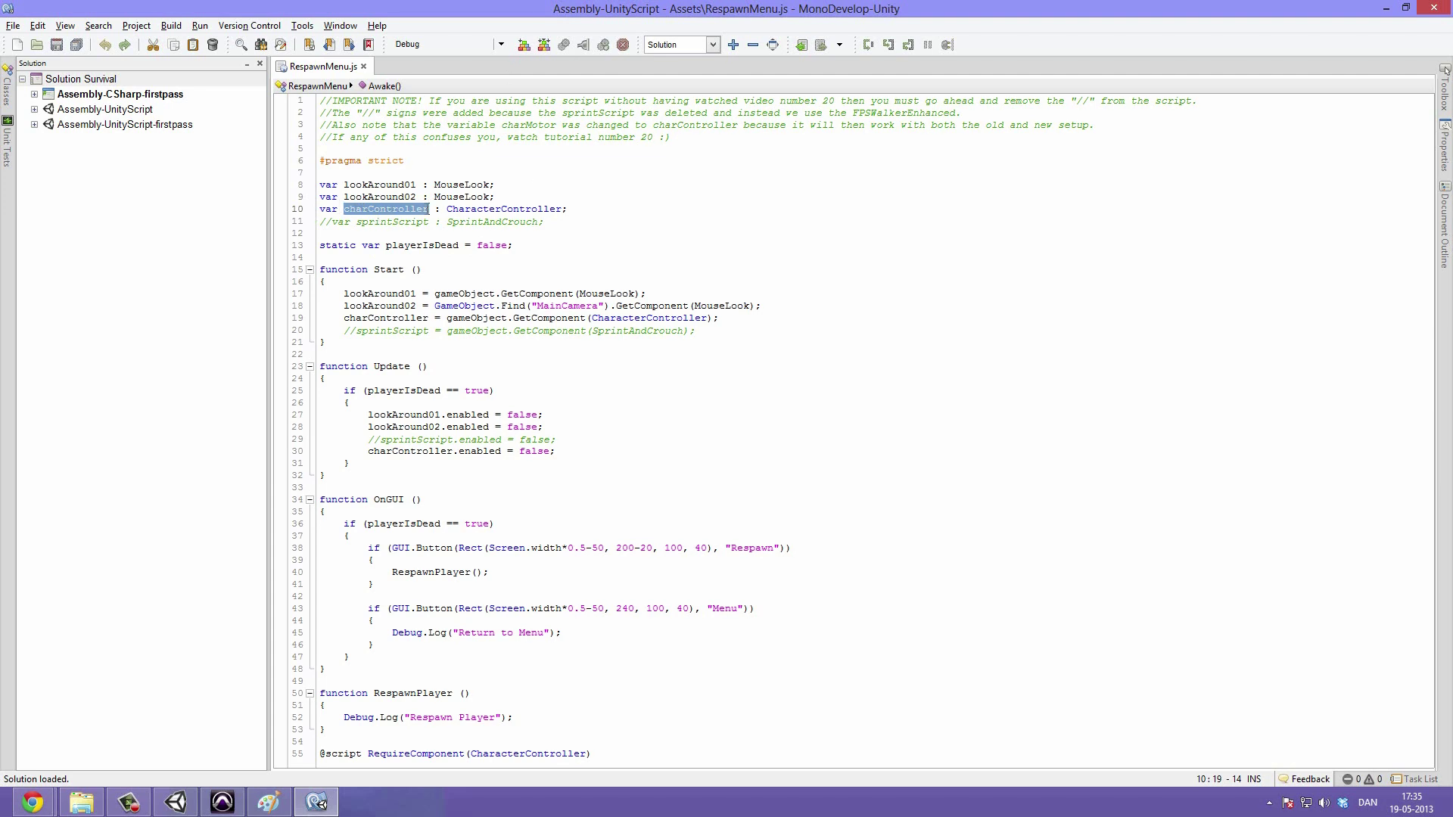
double_click(459, 211)
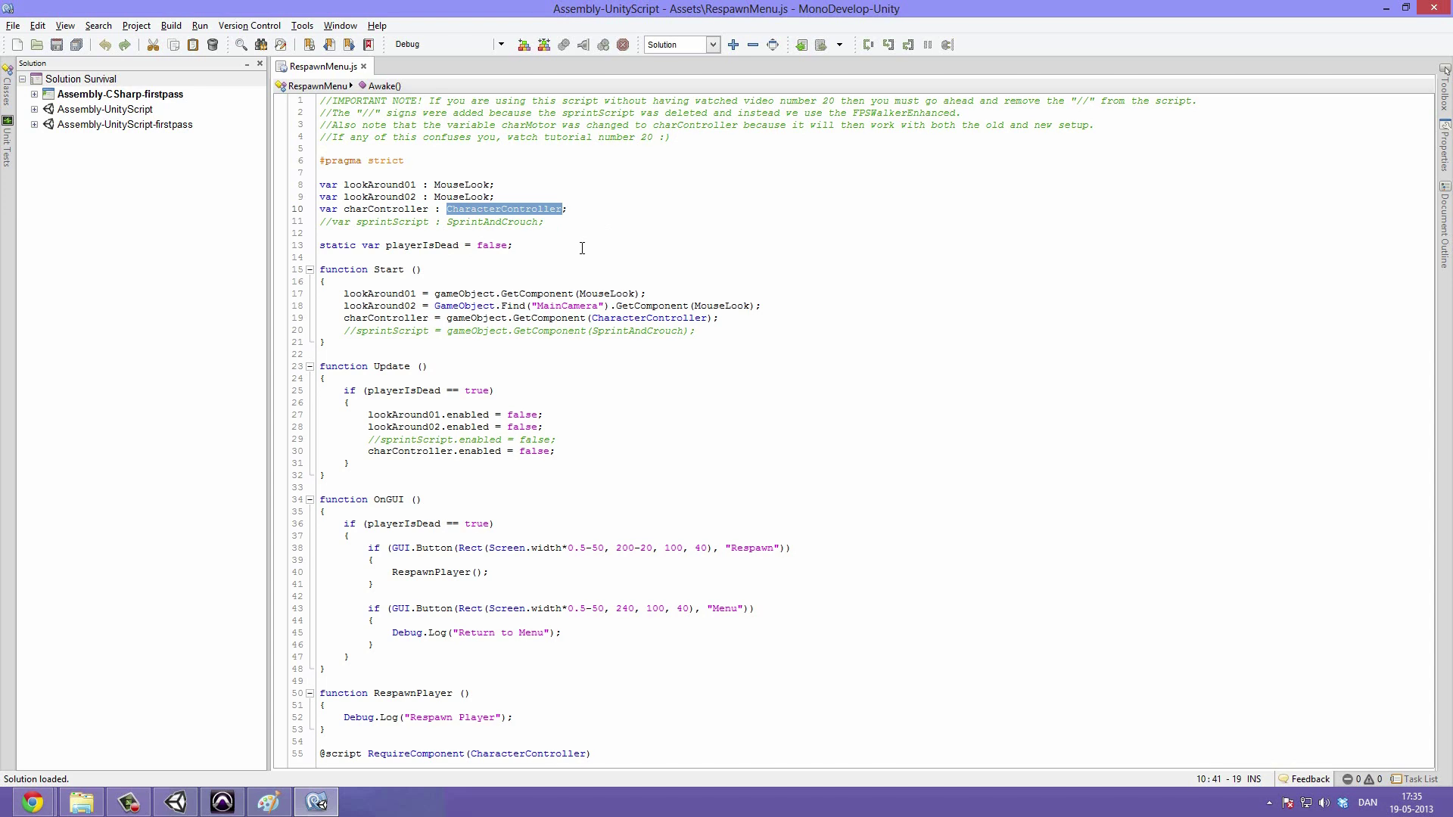
click(597, 364)
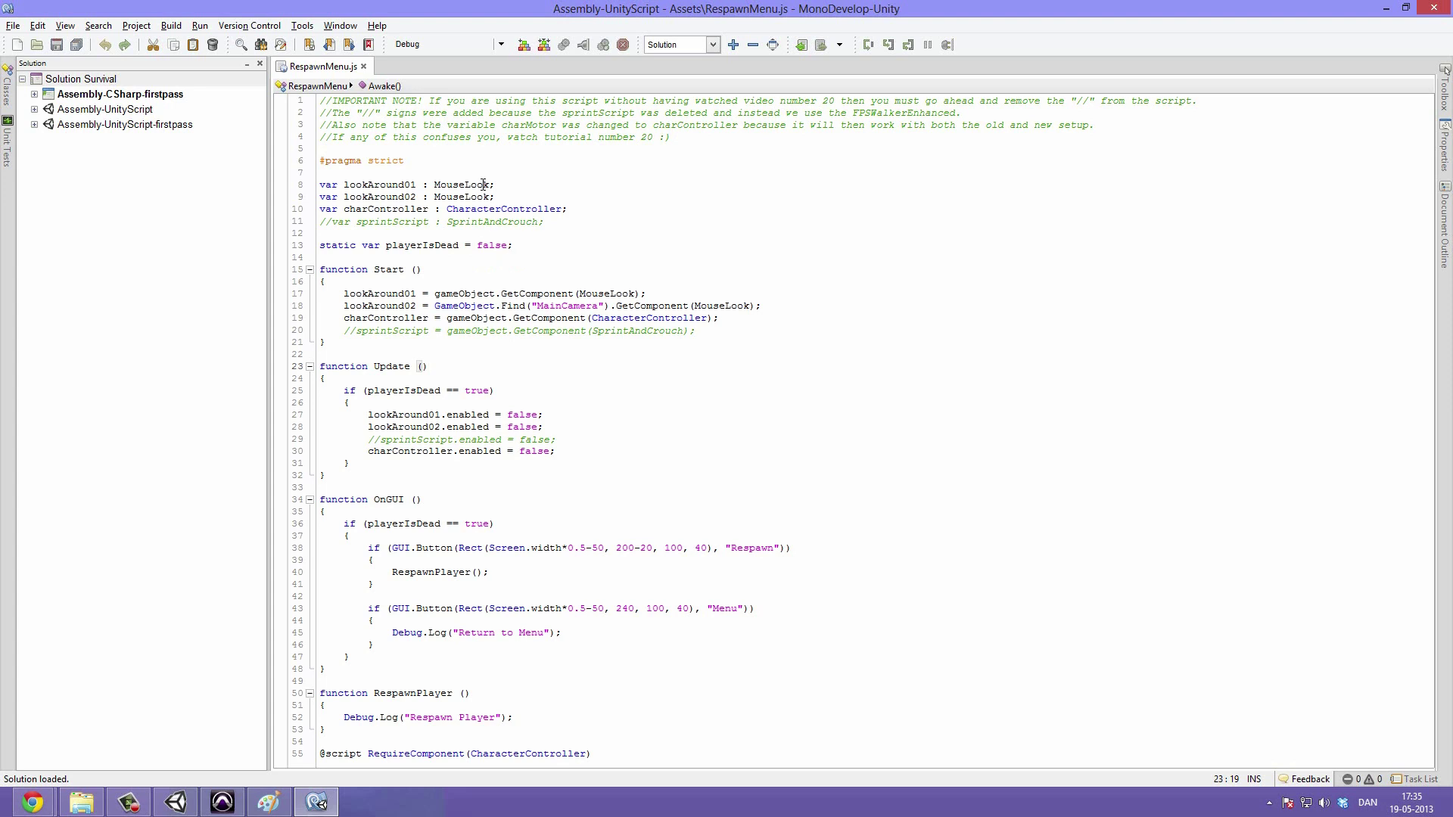
mouse_move(1436, 8)
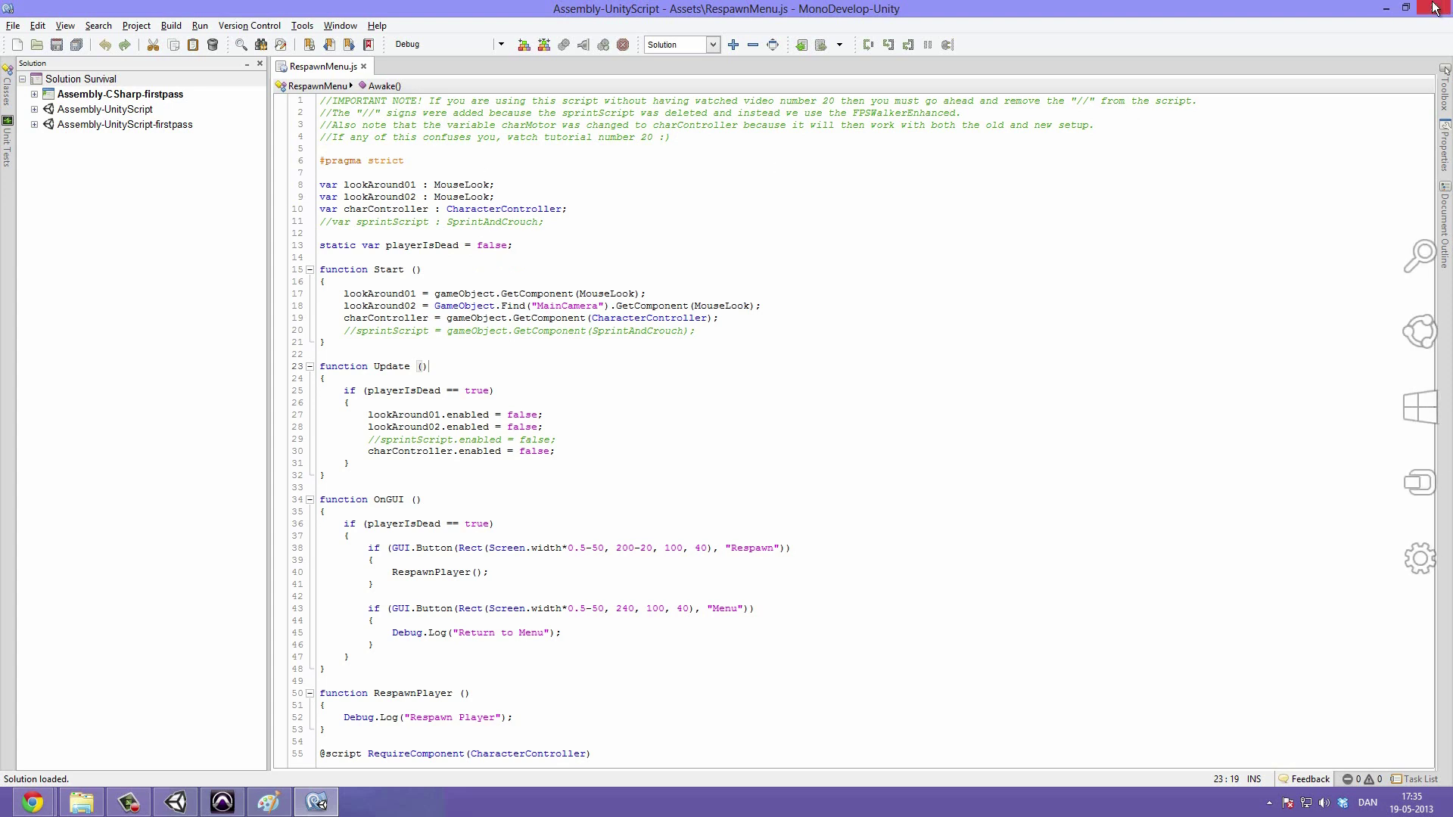
- Close RespawnMenu.js and, in Unity, review the Player's Respawn Menu, Player Stats and Sprint And Crouch components
click(364, 67)
key(alt+Tab)
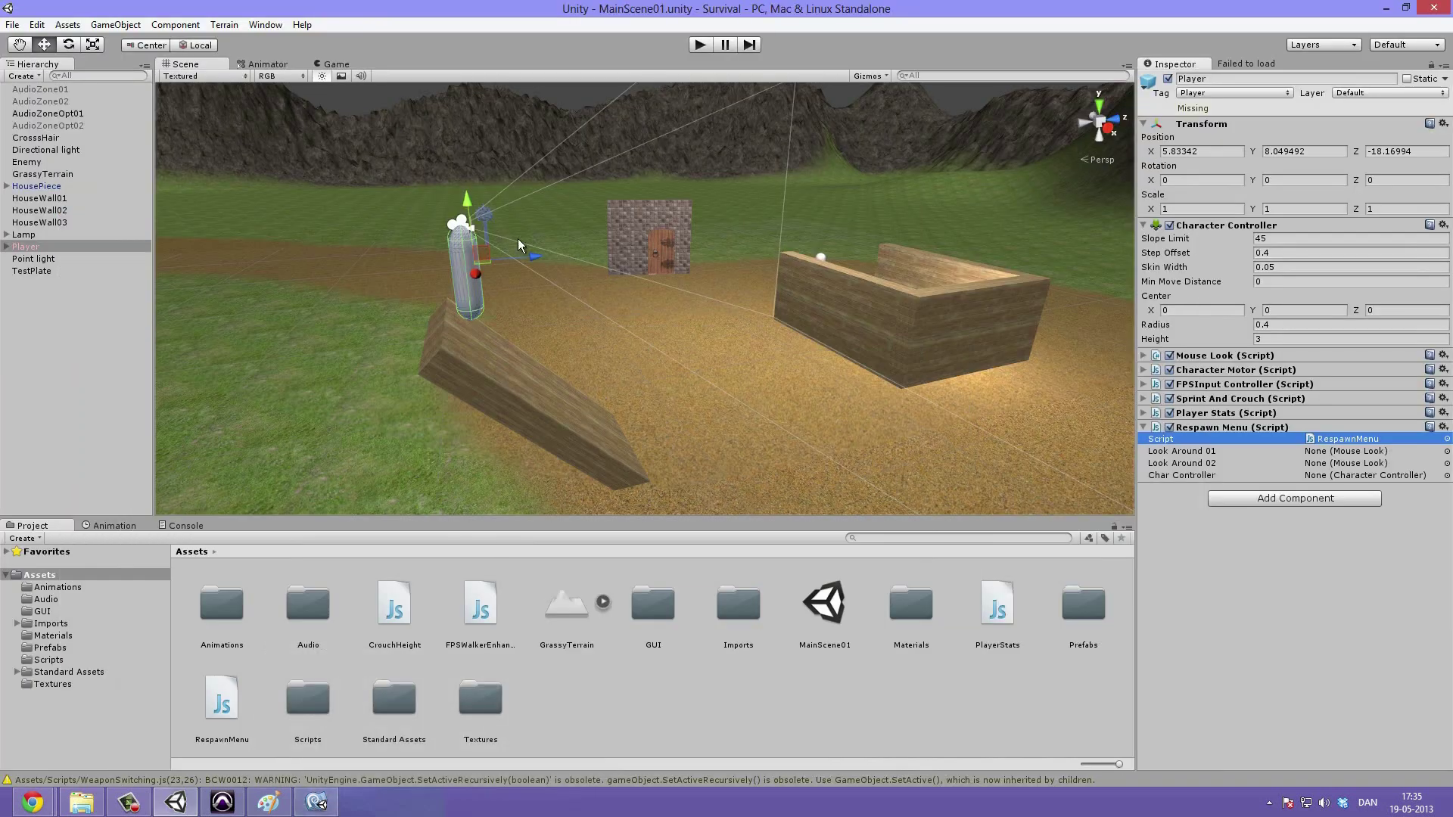
alt+drag(517, 238, 732, 383)
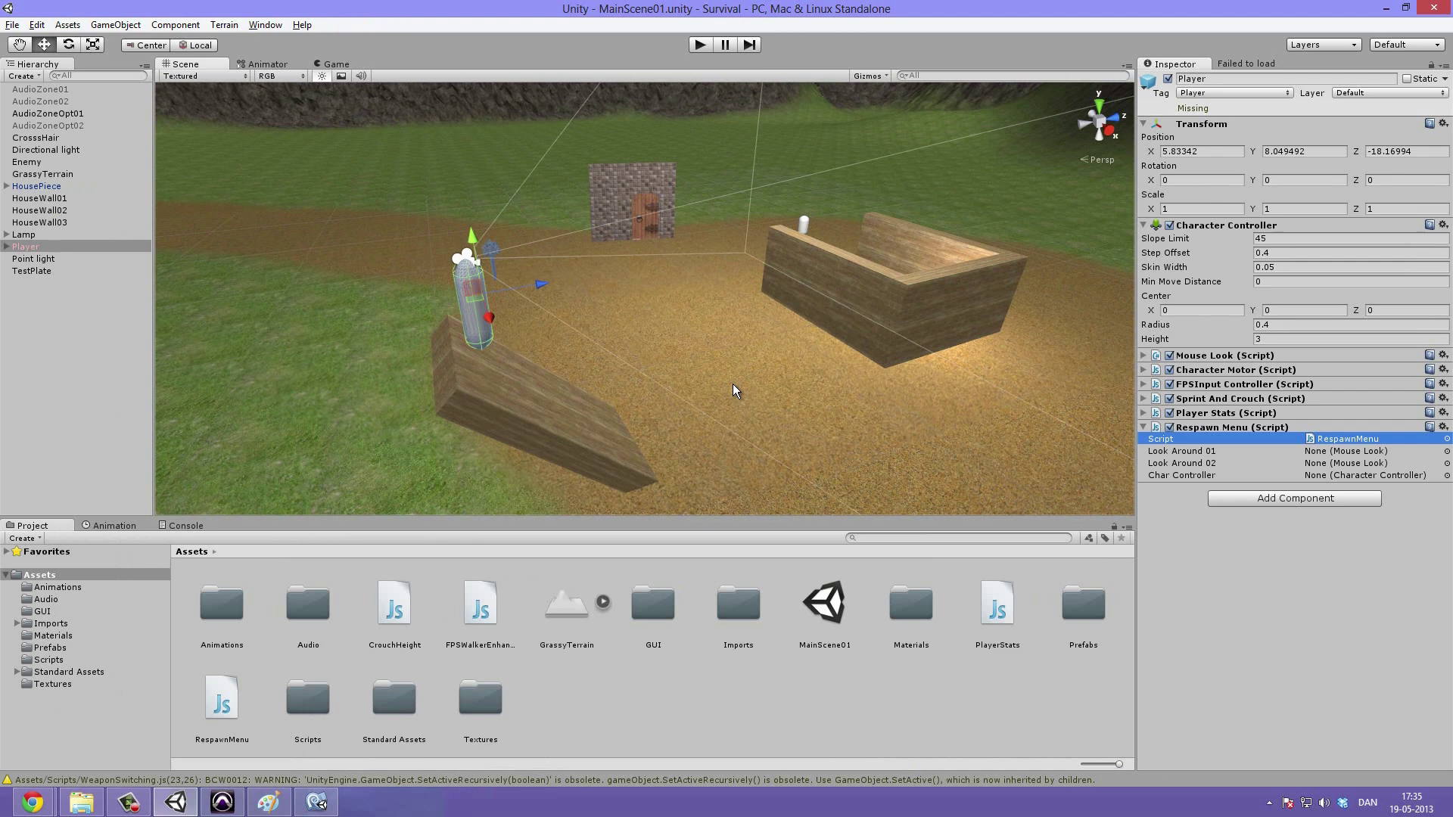
click(1234, 428)
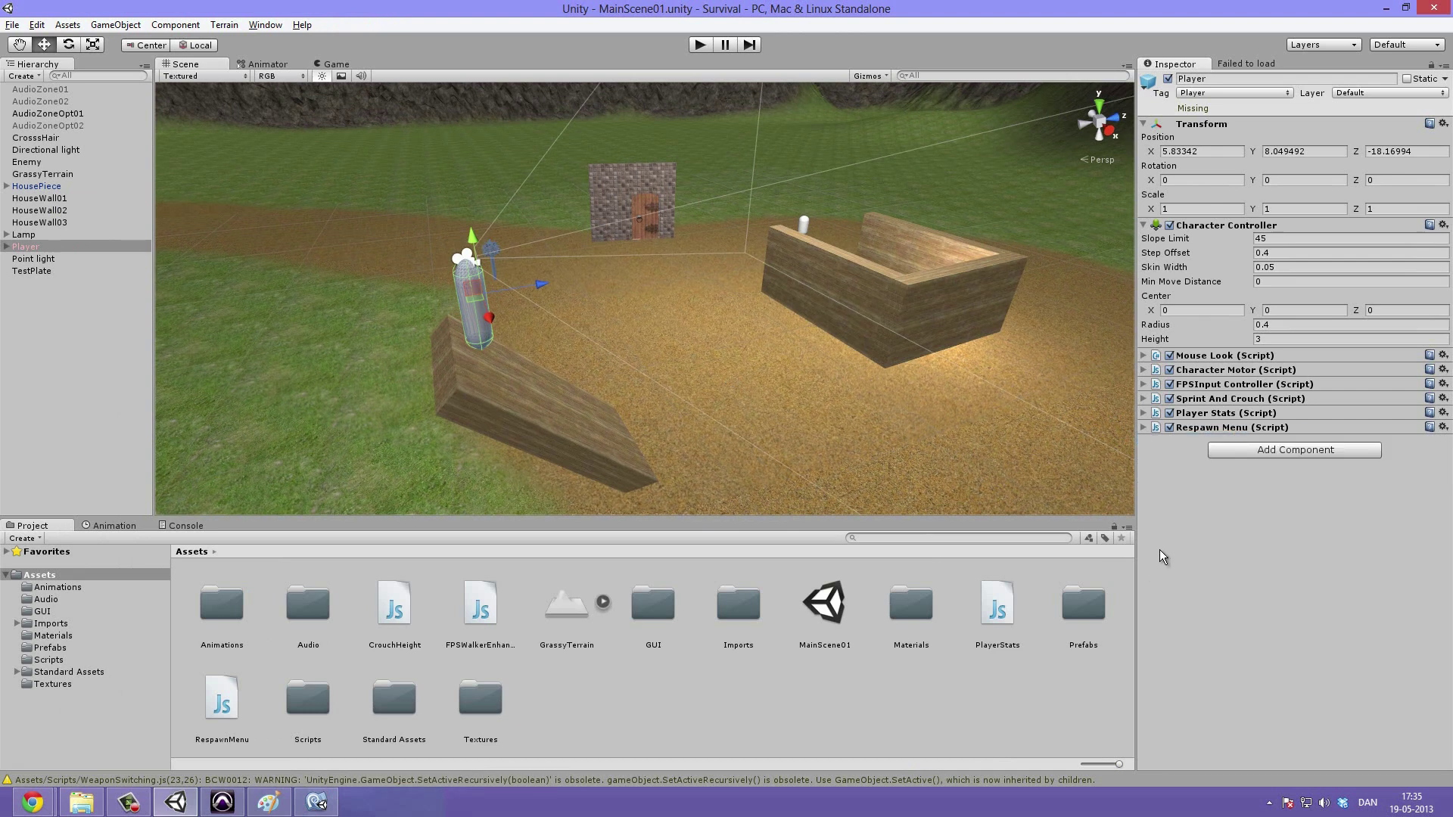
click(1200, 414)
click(1203, 414)
click(1204, 400)
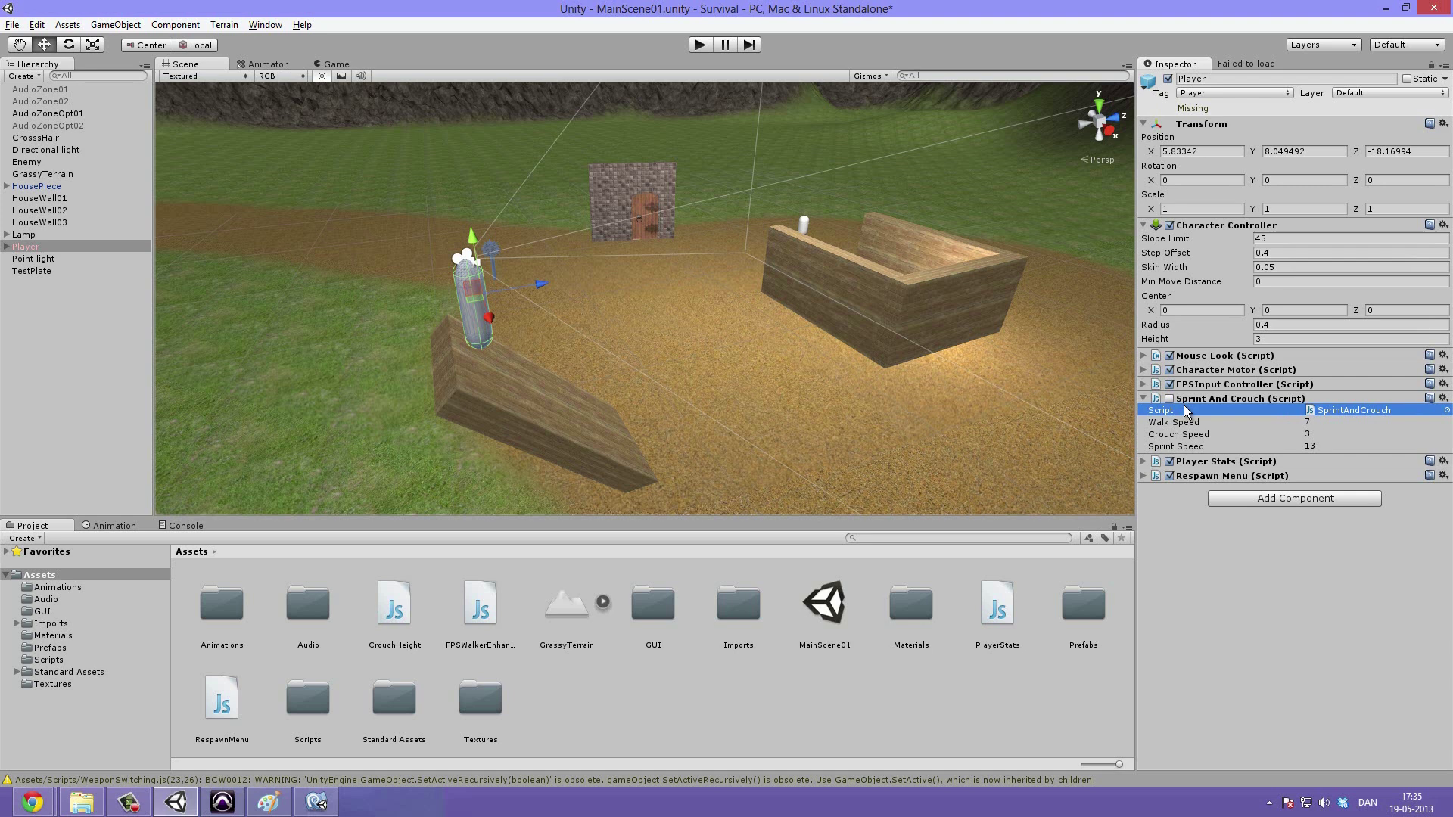
- Disable FPSInput Controller, Sprint And Crouch and Character Motor, and move PlayerStats out of Assets
click(1169, 398)
click(1169, 384)
click(1169, 369)
click(1259, 642)
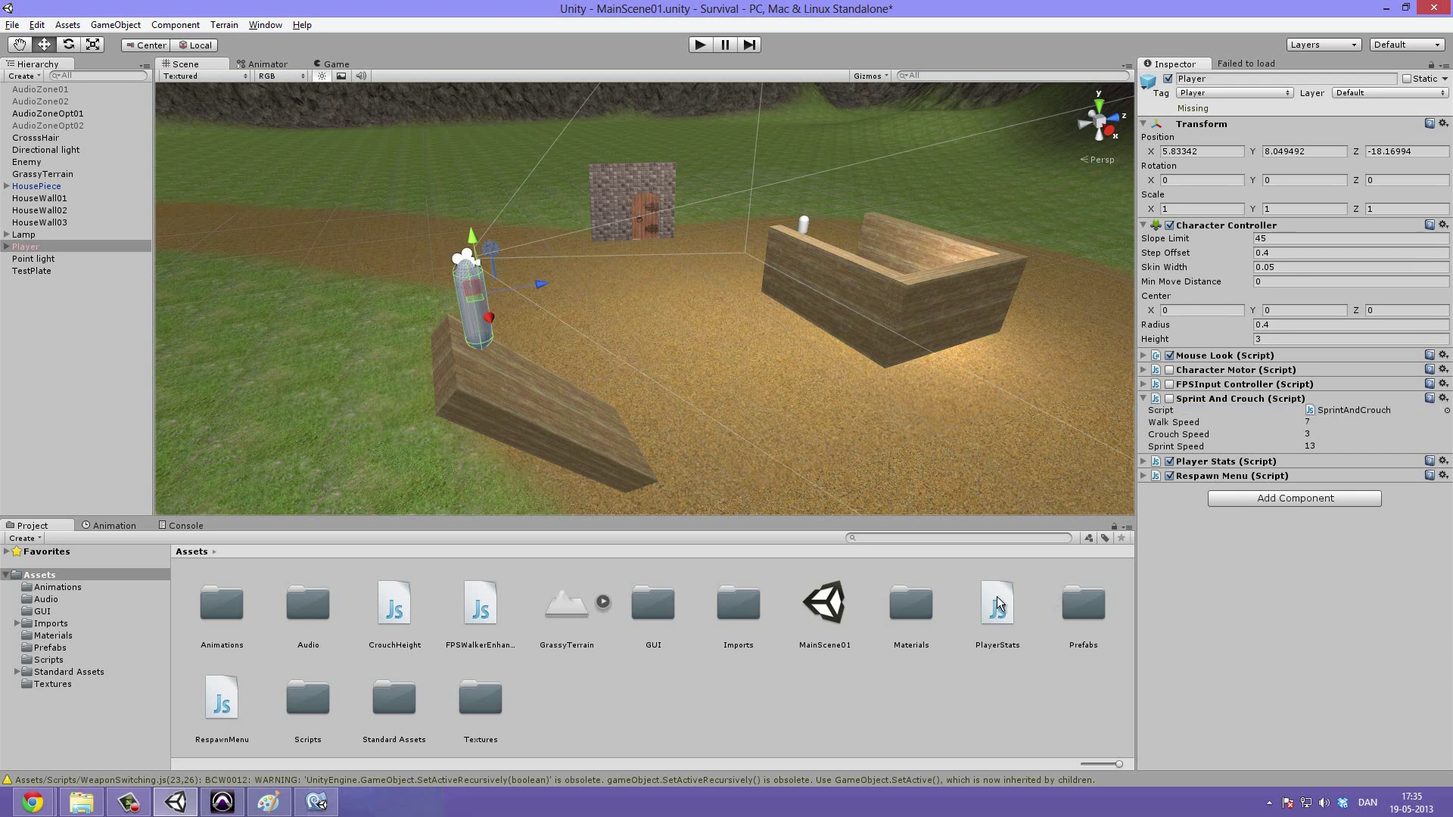
drag(999, 605, 316, 691)
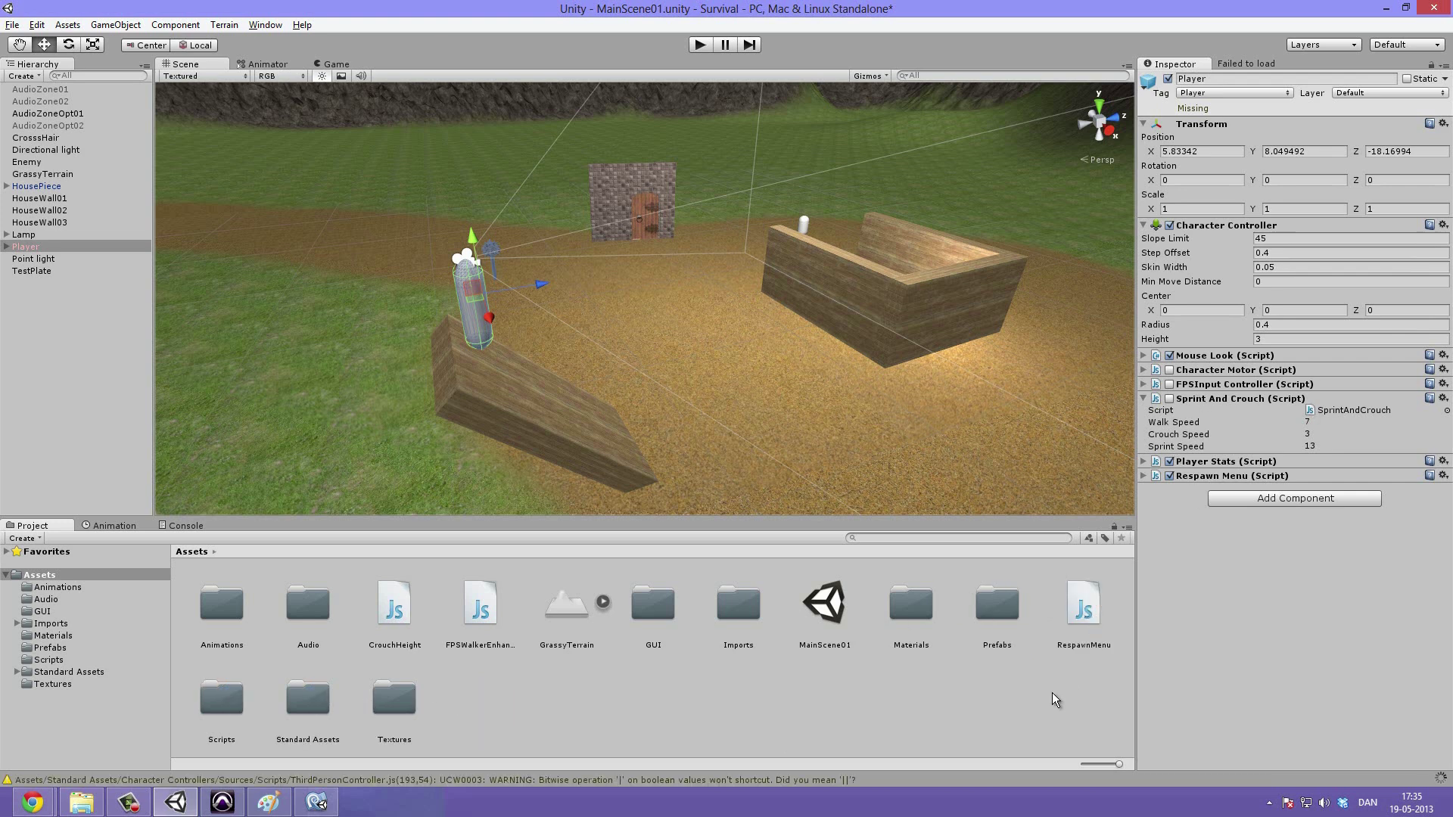
- Attach FPSWalkerEnhanced (walk 6, run 11, jump 8) and CrouchHeight to the Player
click(457, 600)
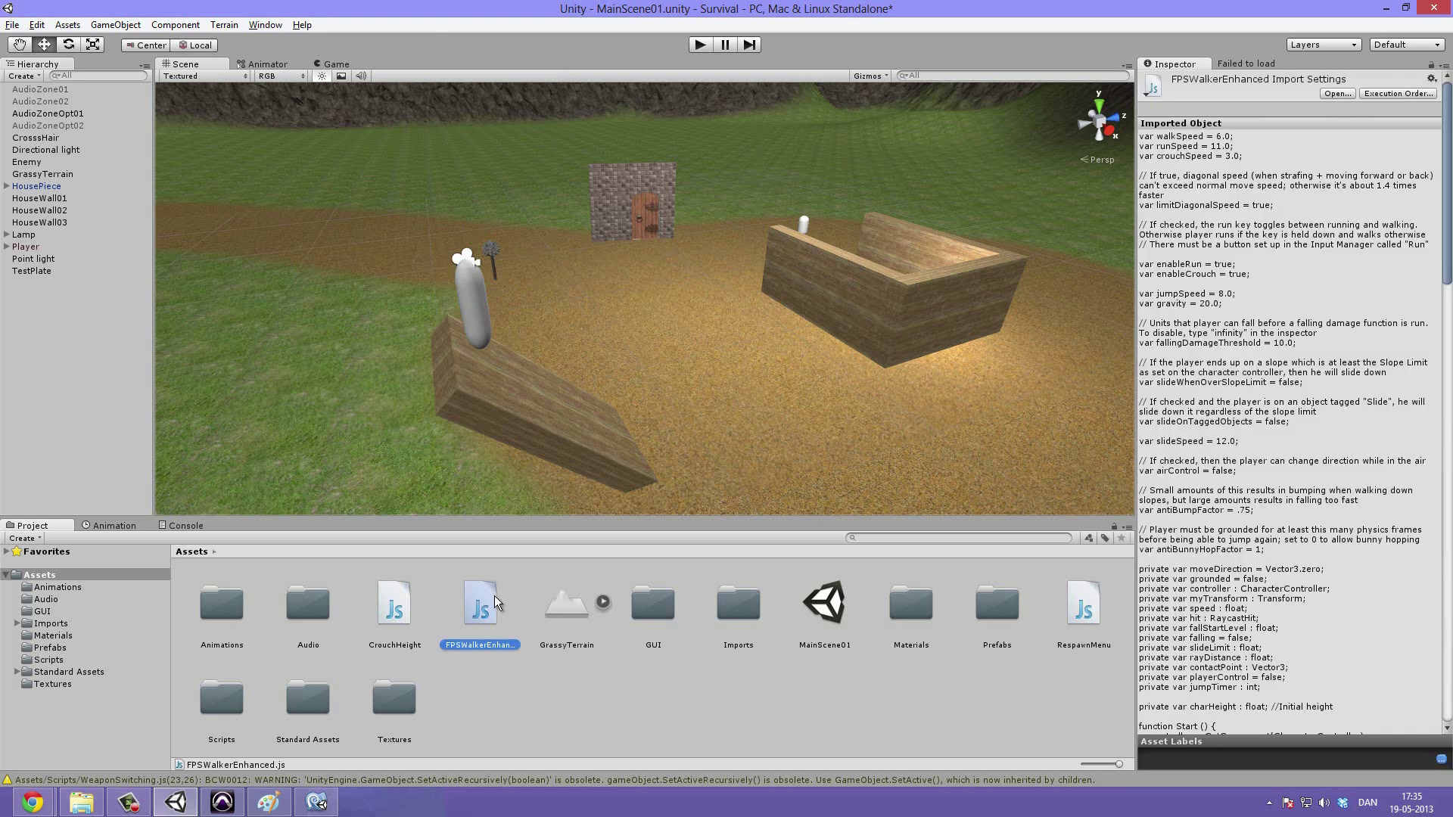
ctrl+click(398, 609)
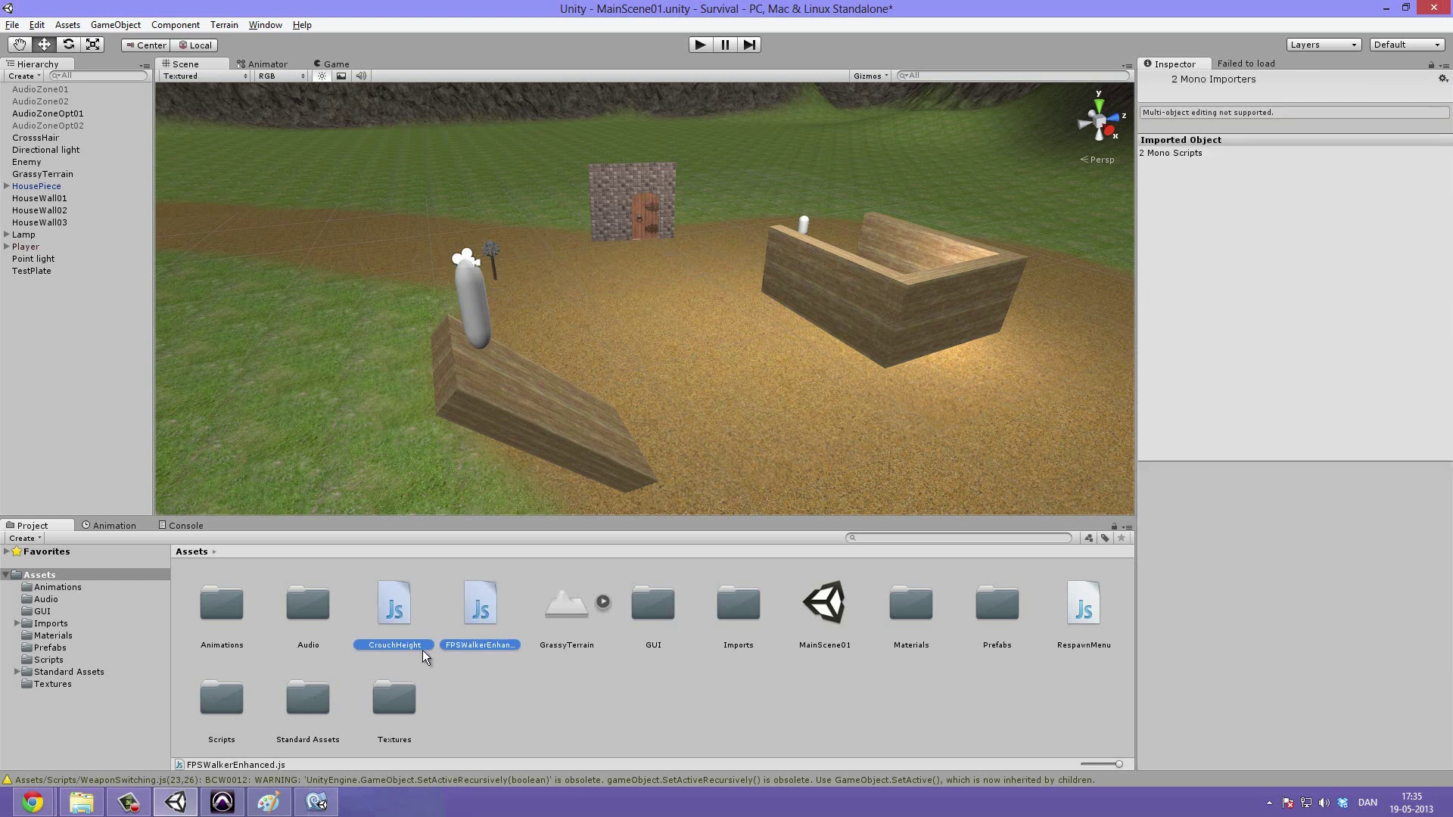
drag(399, 609, 30, 247)
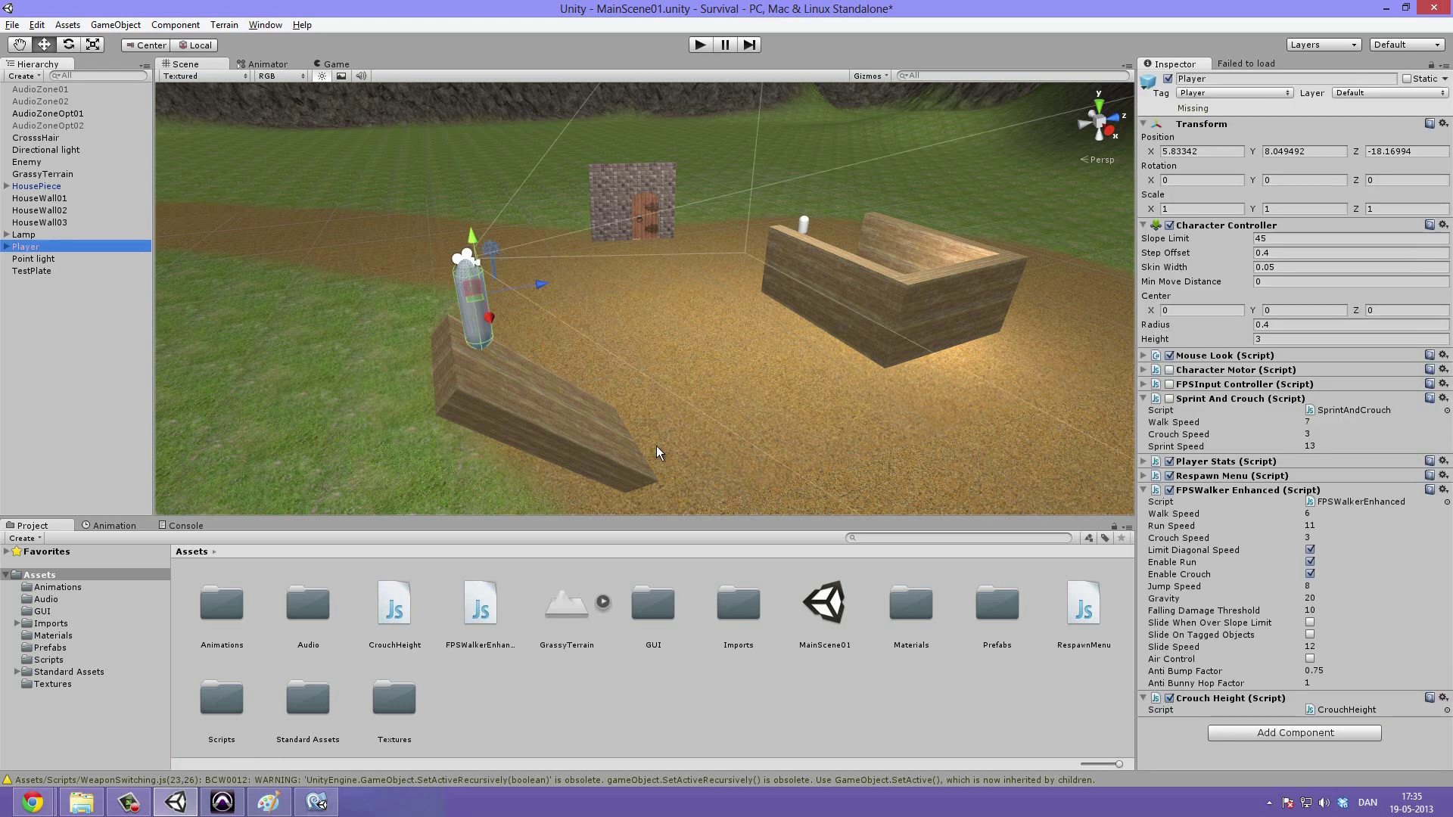
click(1211, 492)
click(1211, 492)
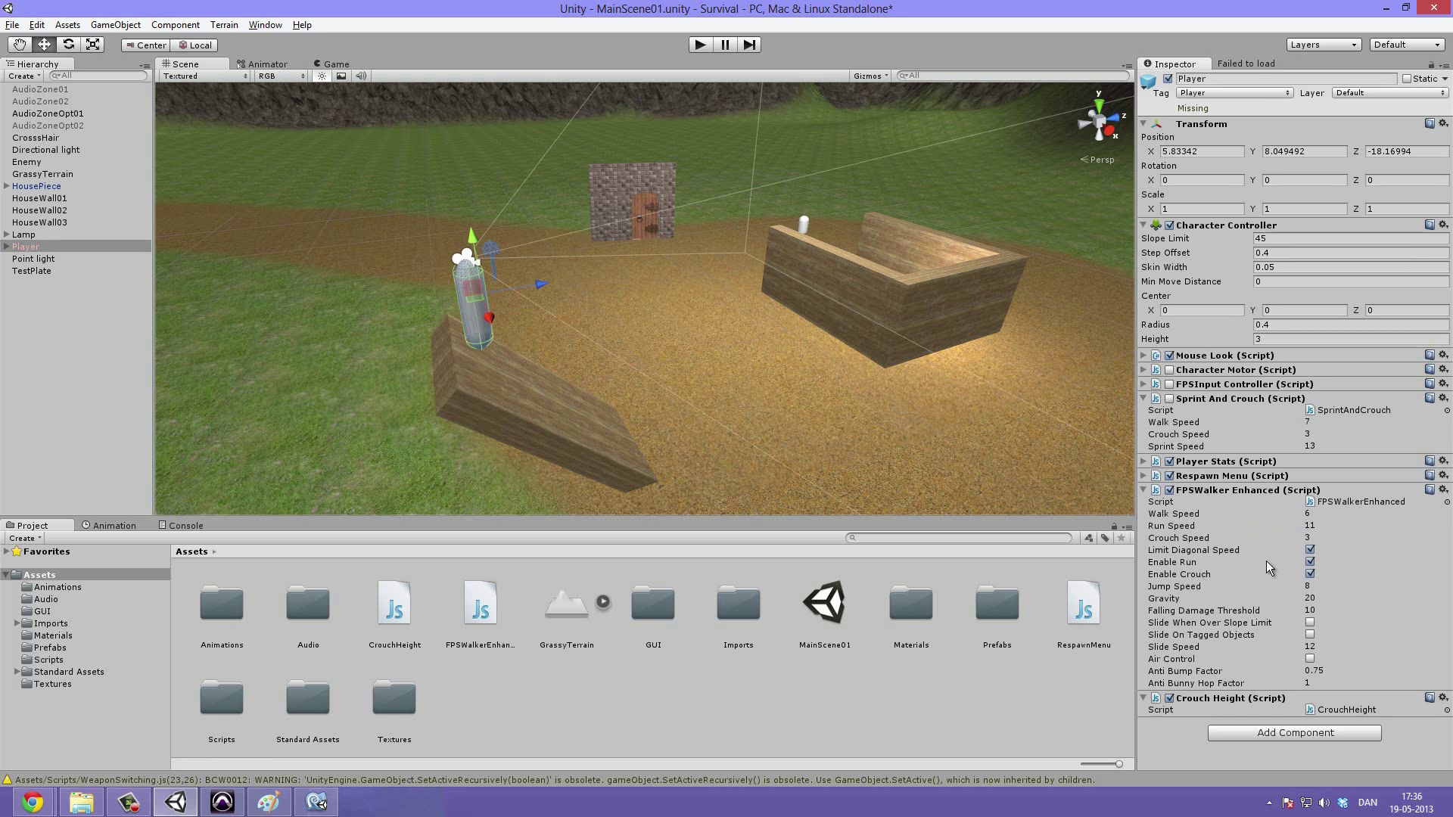
click(1218, 698)
click(1218, 698)
alt+drag(471, 261, 458, 192)
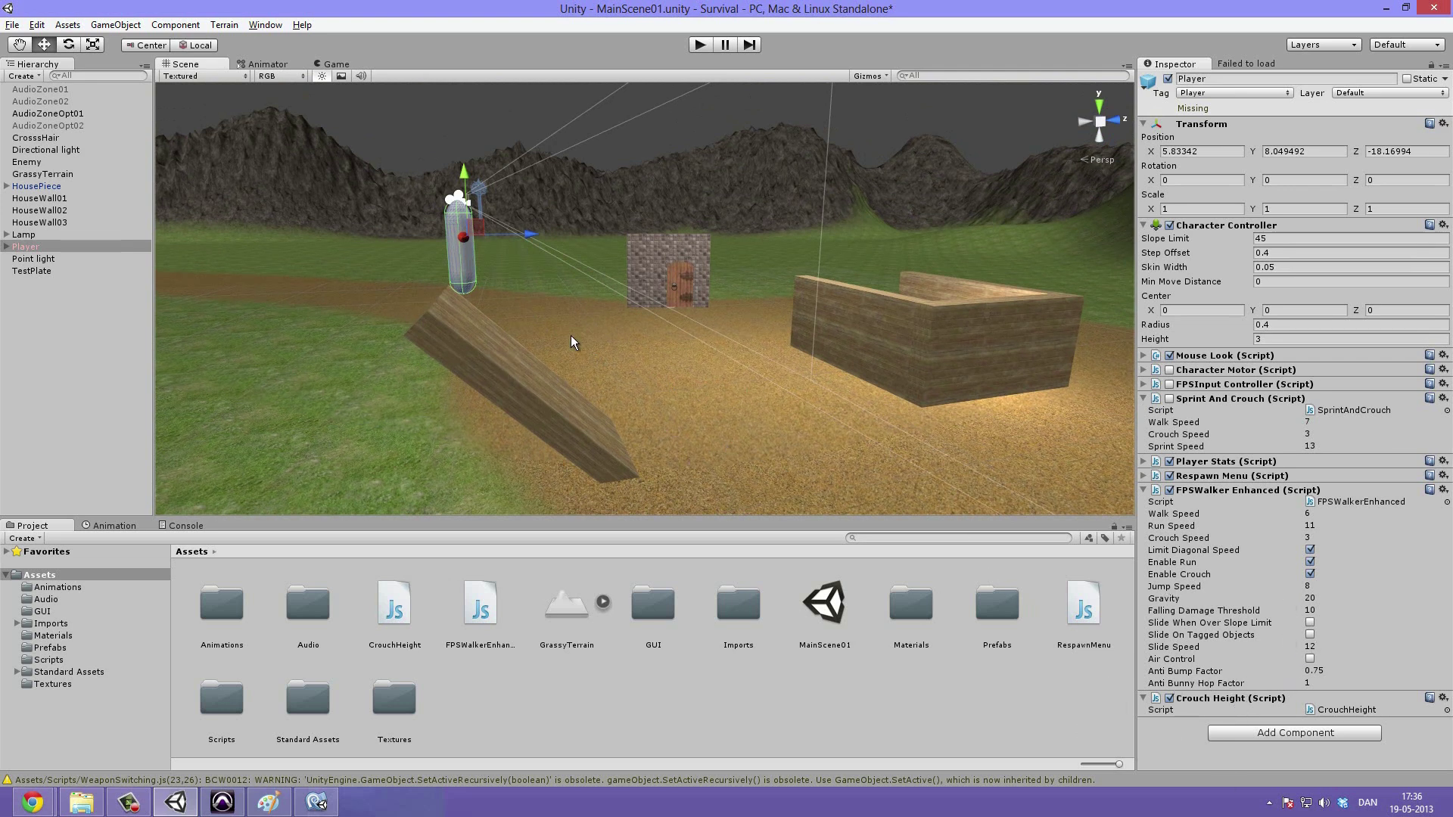
- Open CrouchHeight.js and review the code that halves the controller height while crouching
double_click(1313, 712)
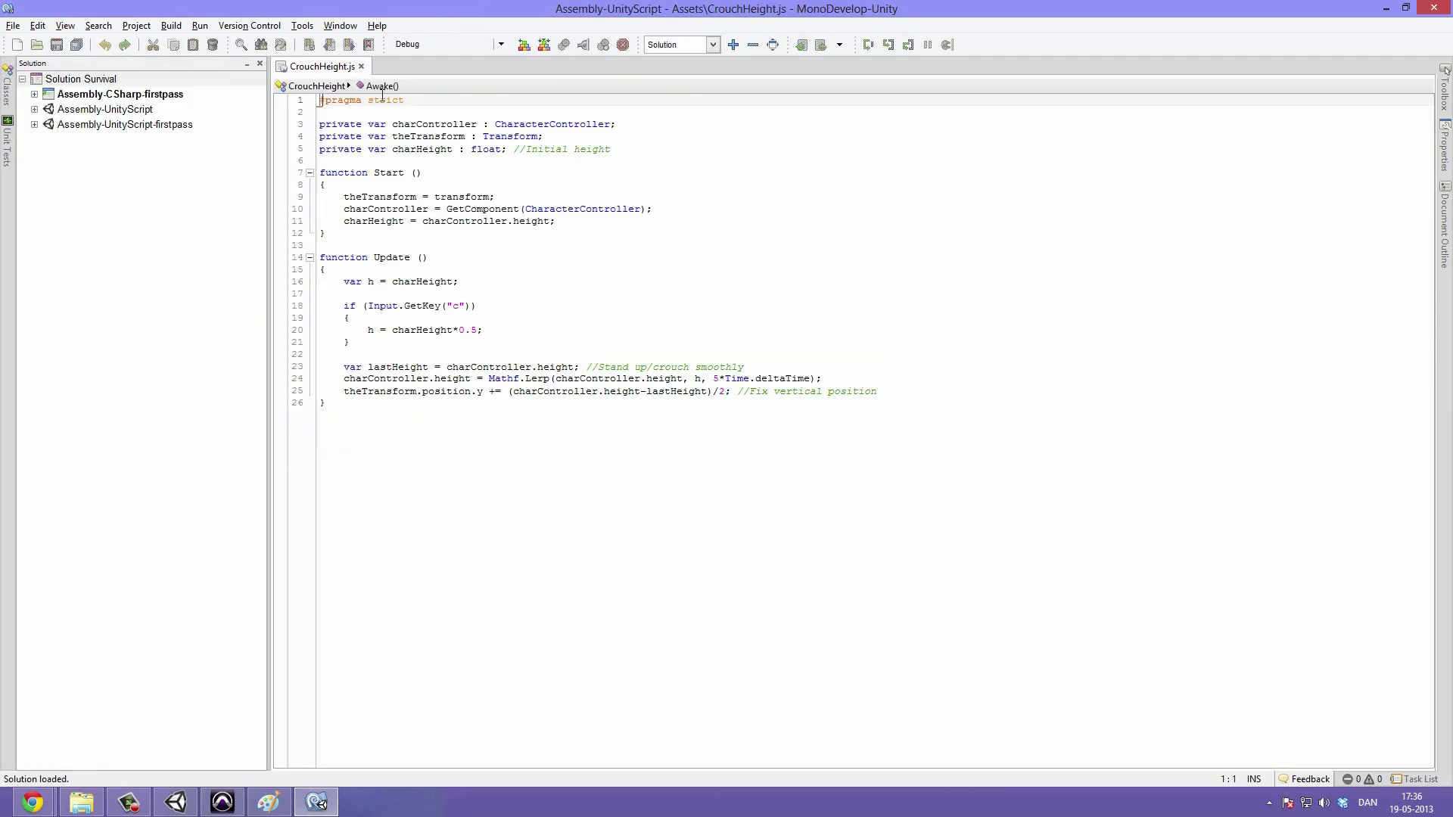
click(521, 451)
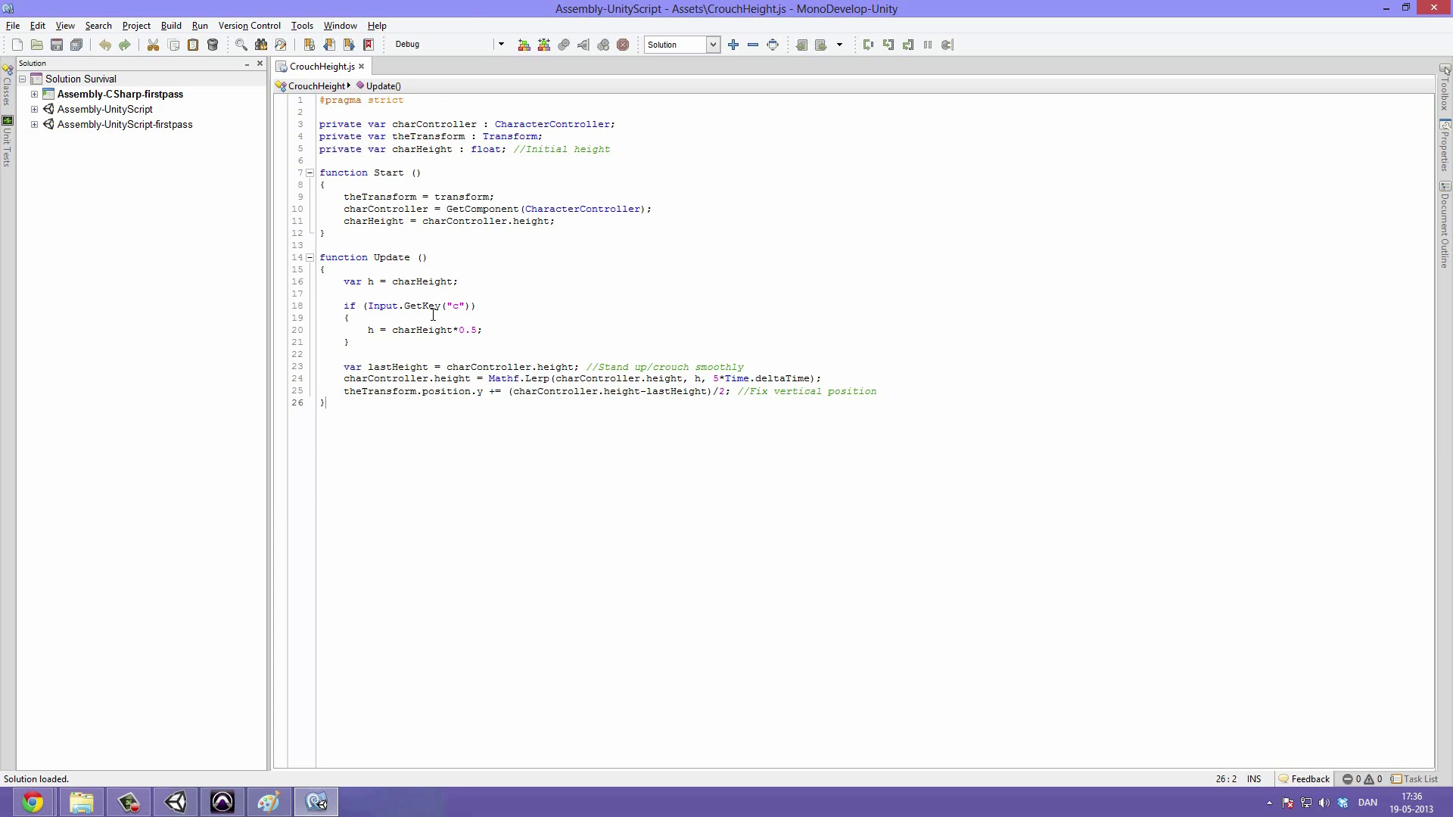
drag(483, 556, 153, 32)
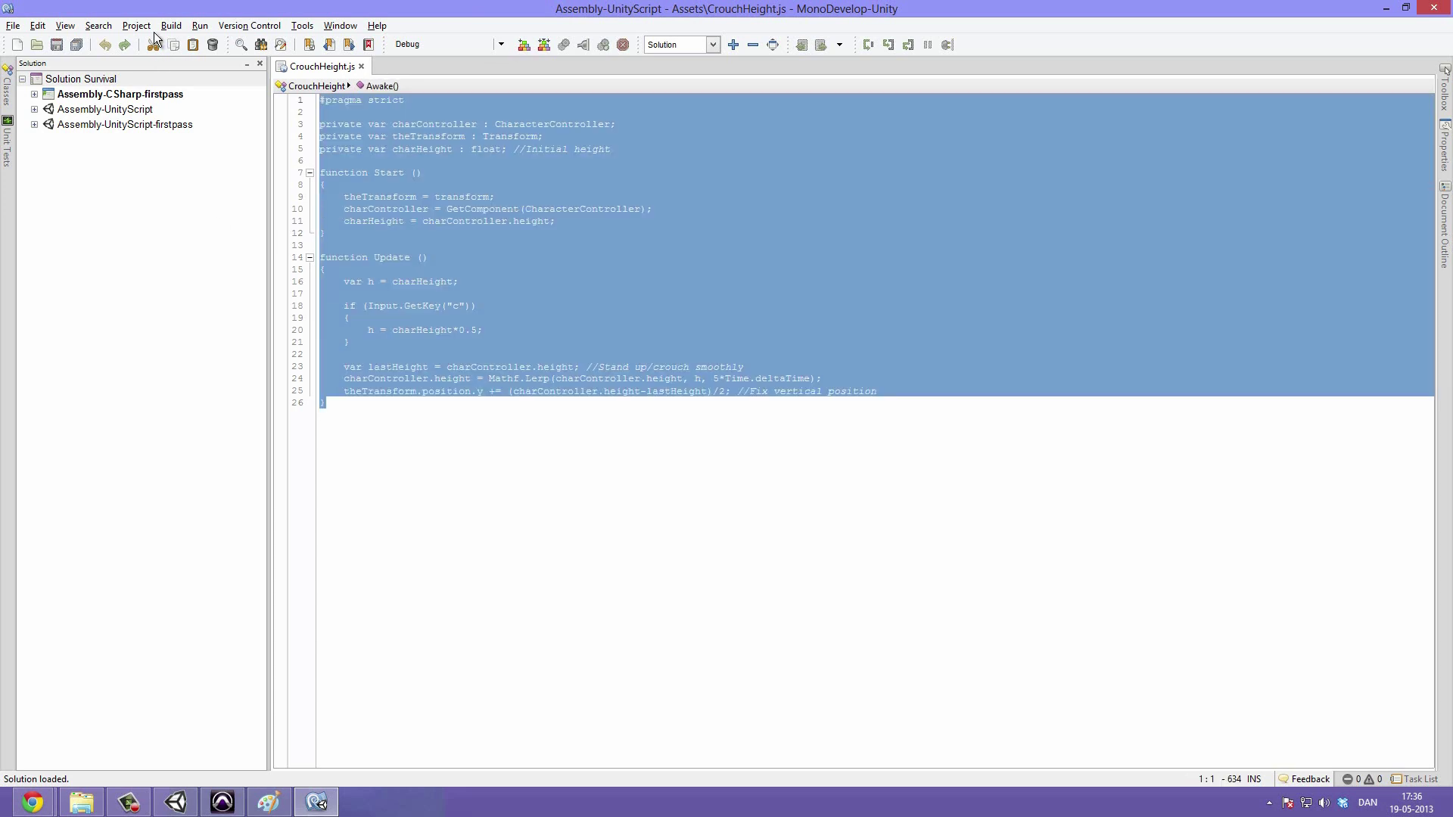
click(560, 435)
drag(409, 342, 301, 304)
click(551, 379)
click(430, 293)
click(463, 460)
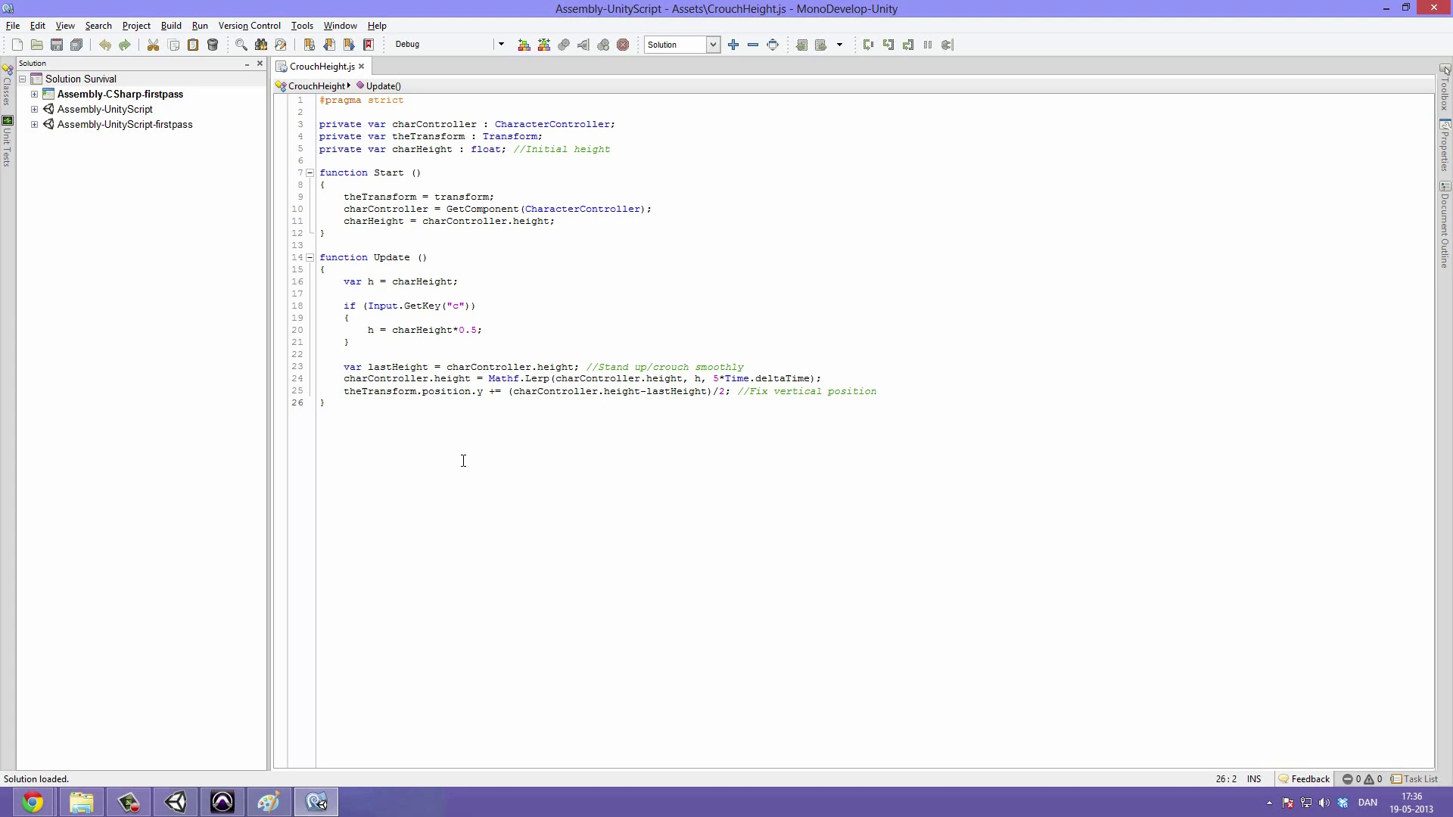
key(ctrl+a)
- Back in Unity, collapse Crouch Height and frame the Player capsule on the ramp up close
click(476, 541)
click(316, 802)
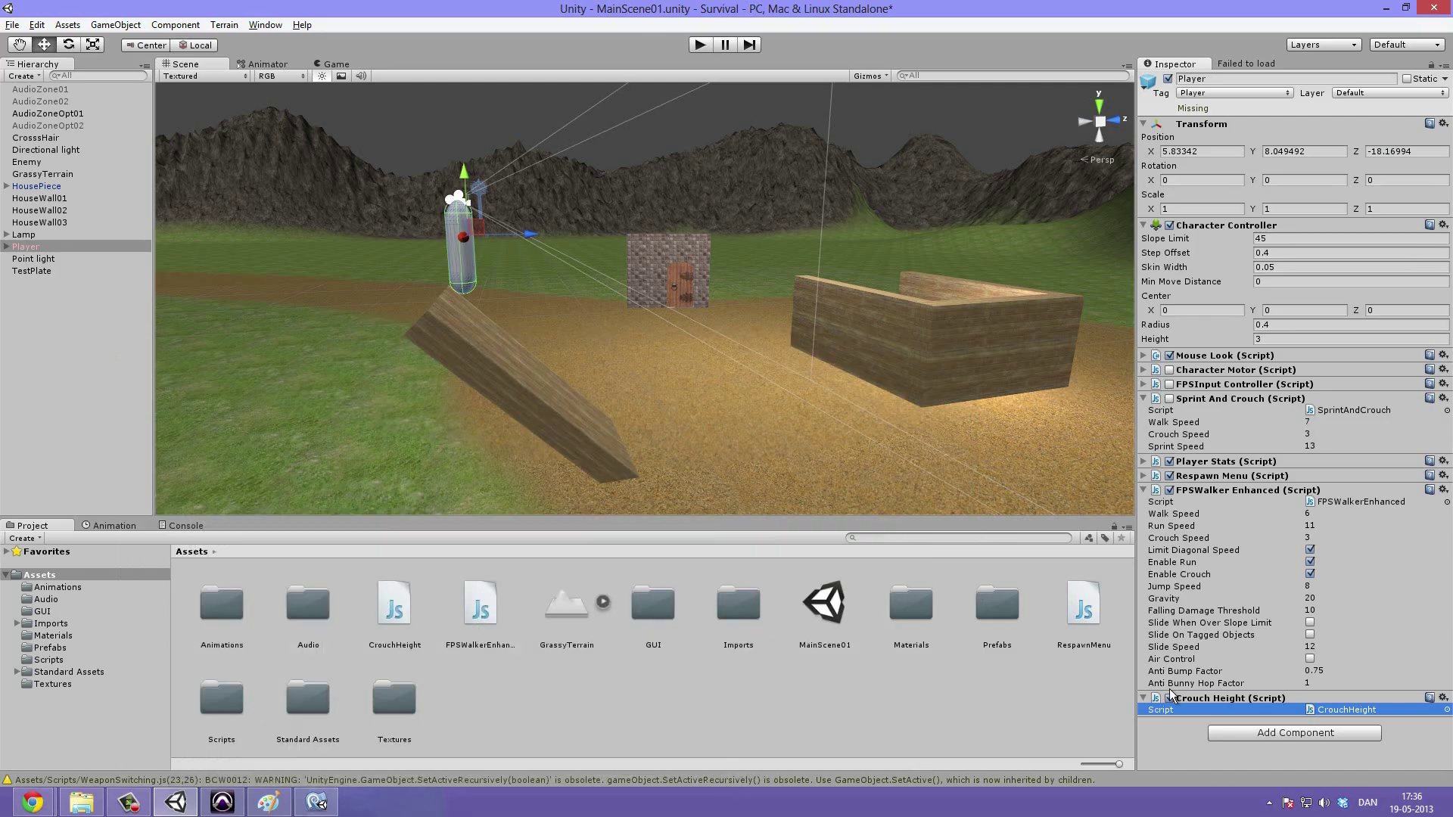
click(1186, 698)
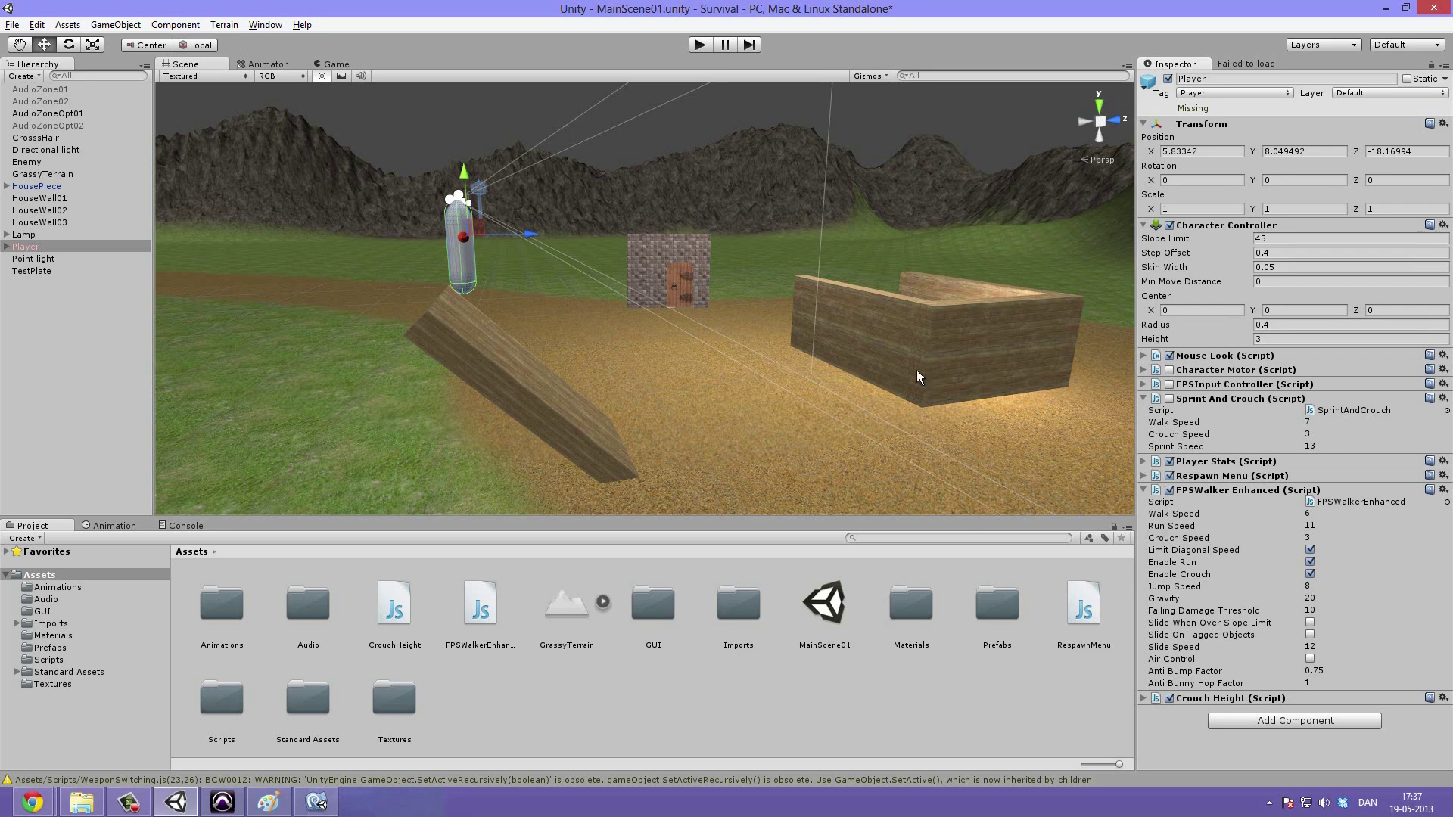
middle_drag(862, 336, 735, 354)
key(f)
alt+drag(796, 388, 910, 398)
scroll(910, 398, up, 3)
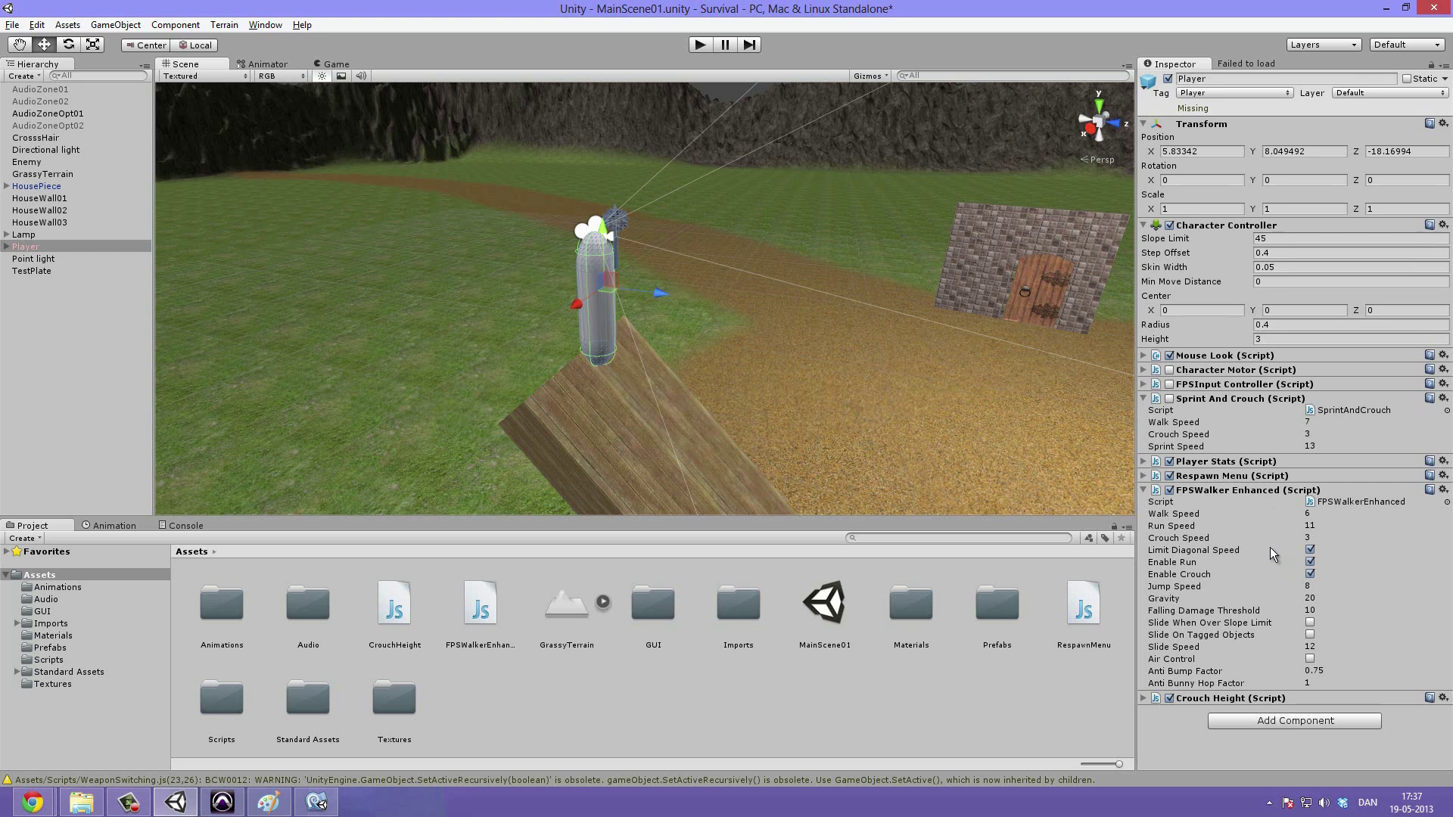
click(1278, 512)
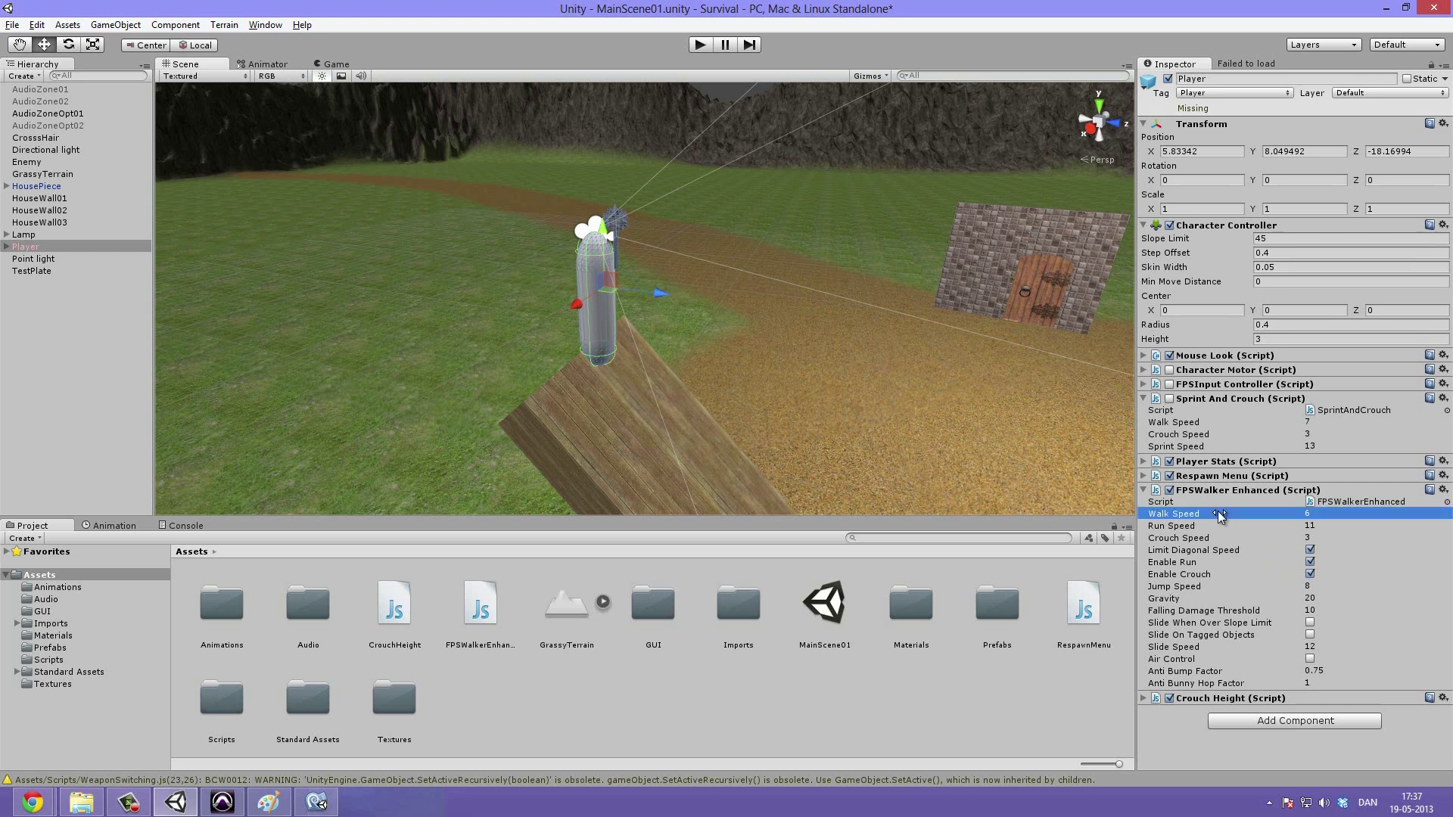
click(1325, 513)
text(7)
key(Return)
key(Tab)
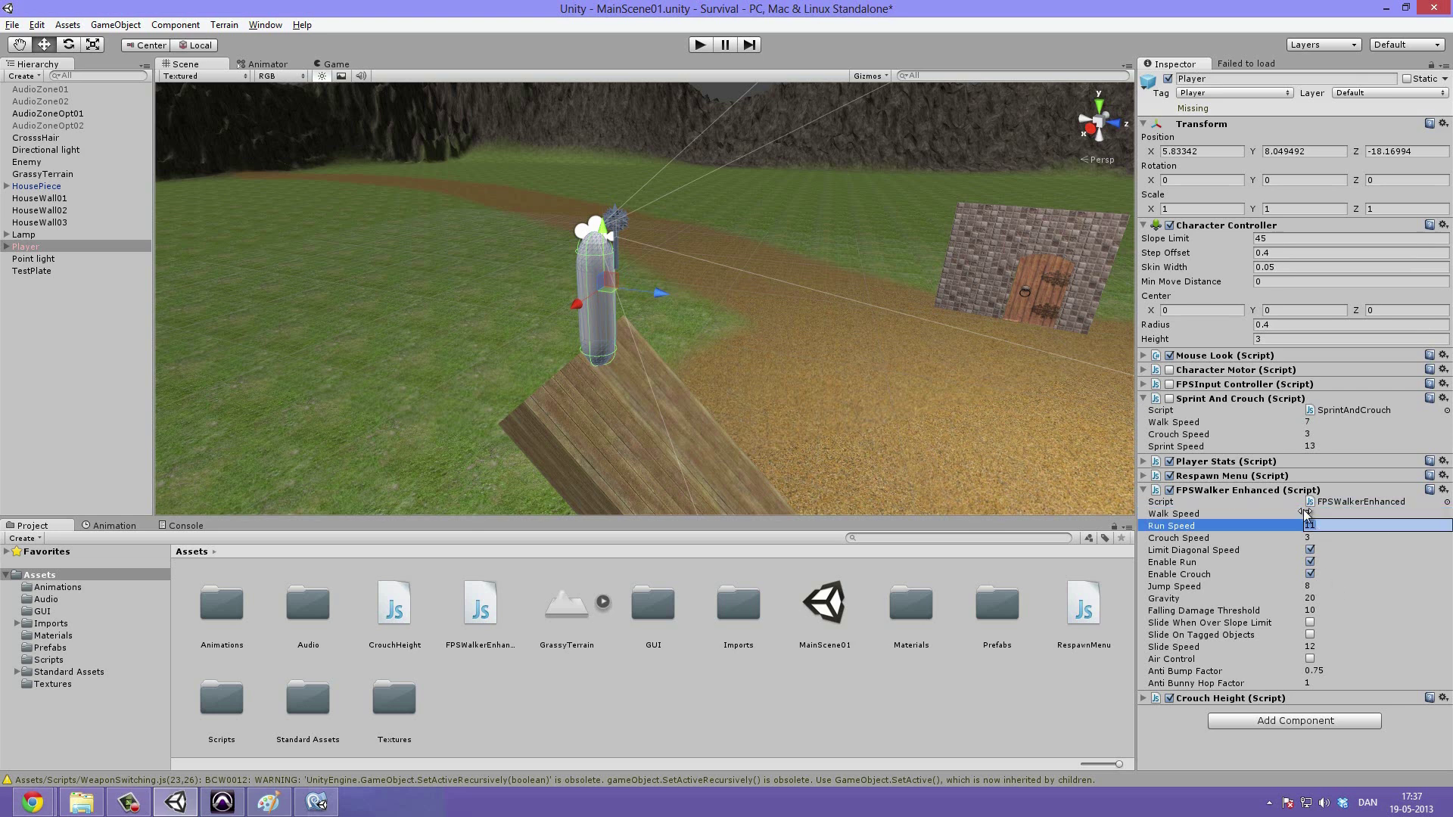
key(Tab)
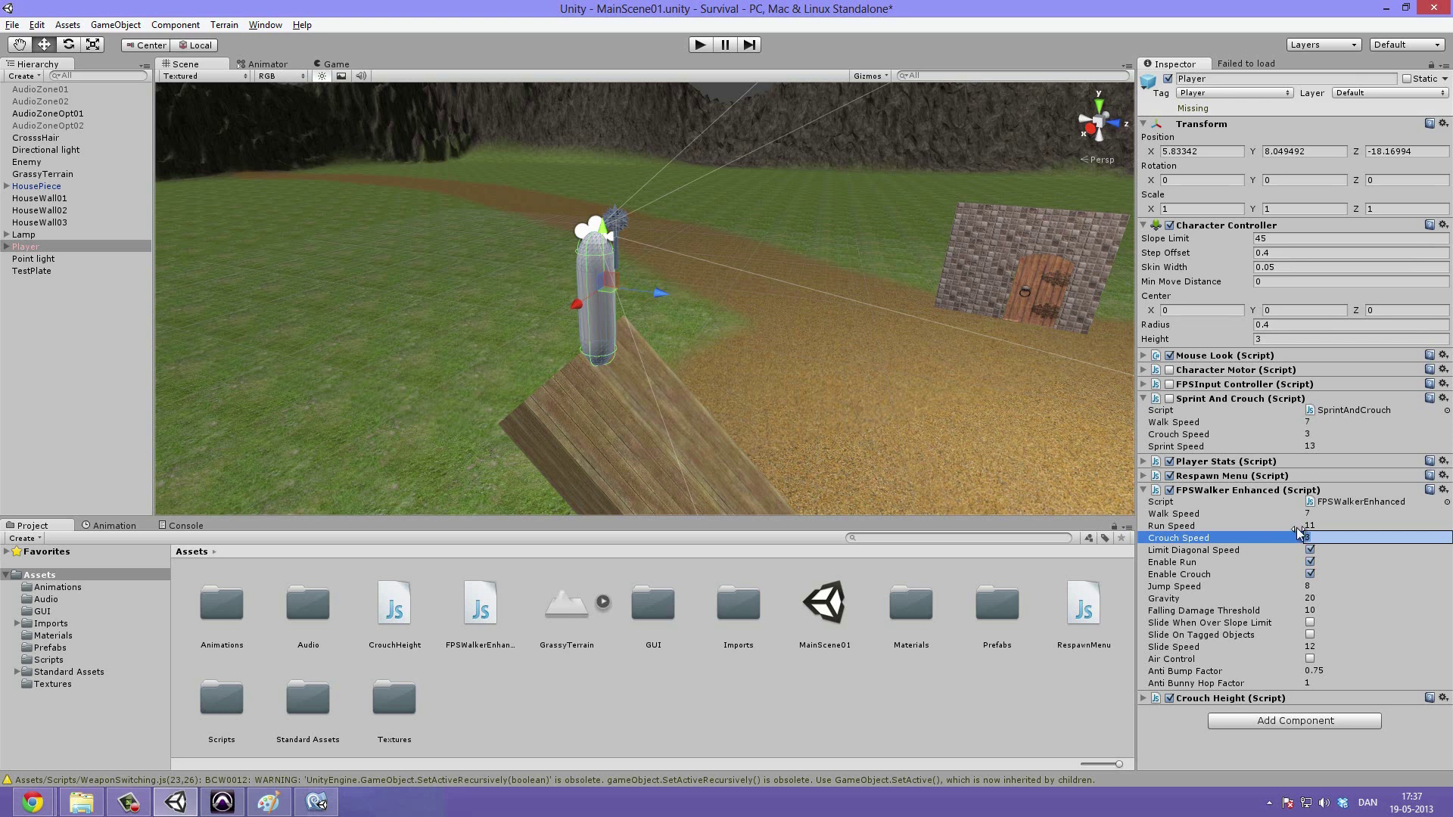
click(1232, 552)
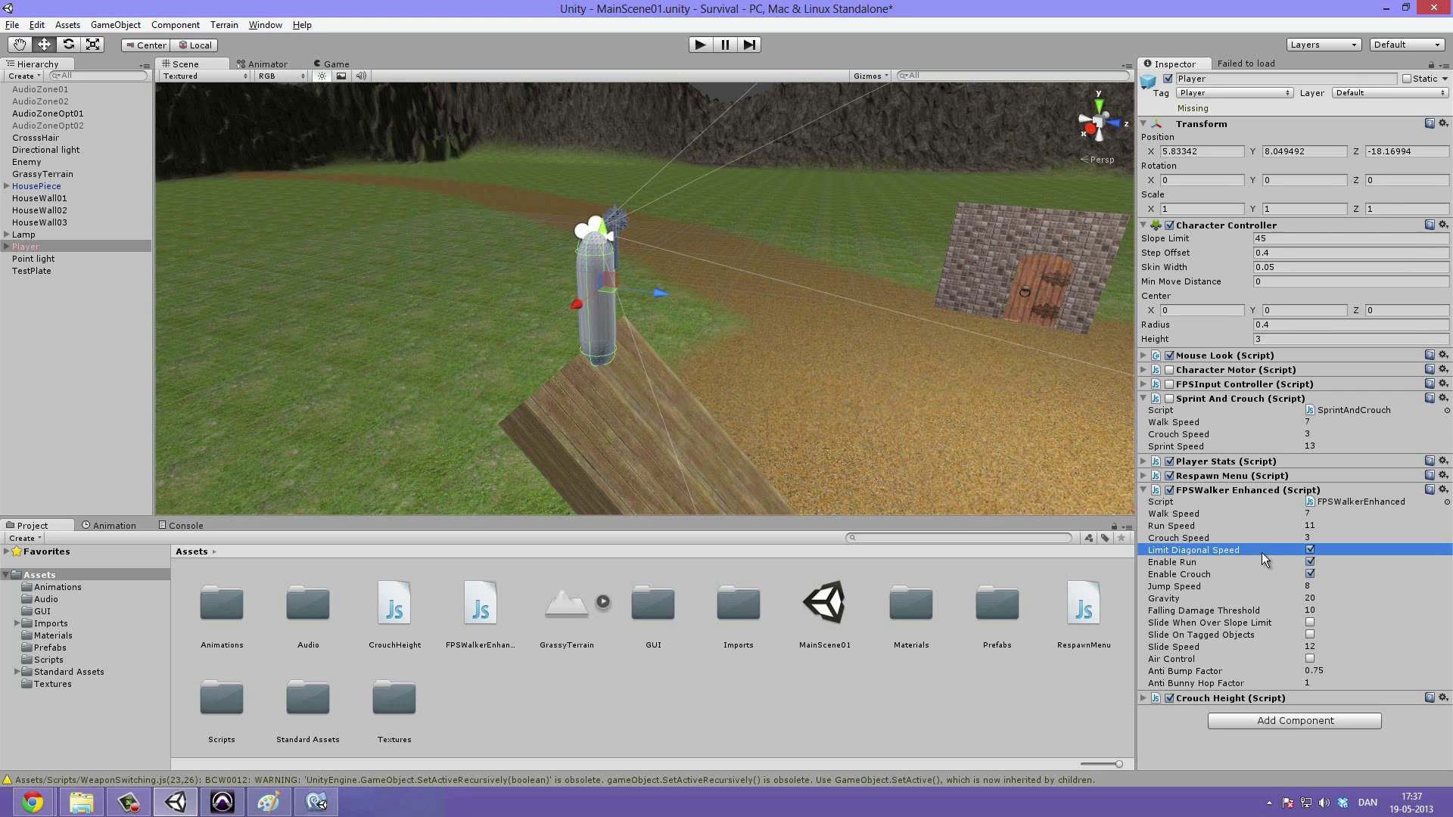
click(1237, 565)
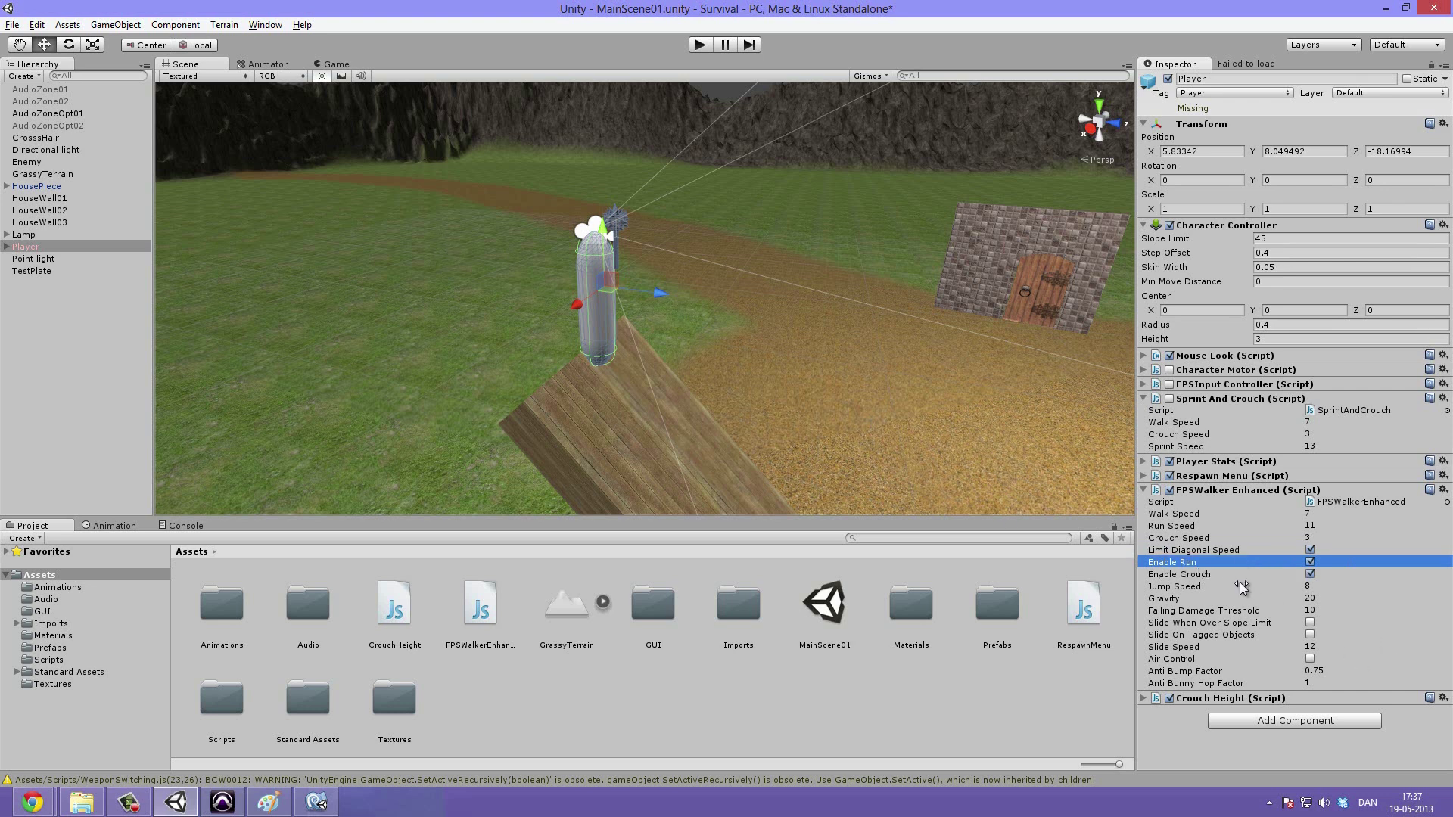
click(1211, 577)
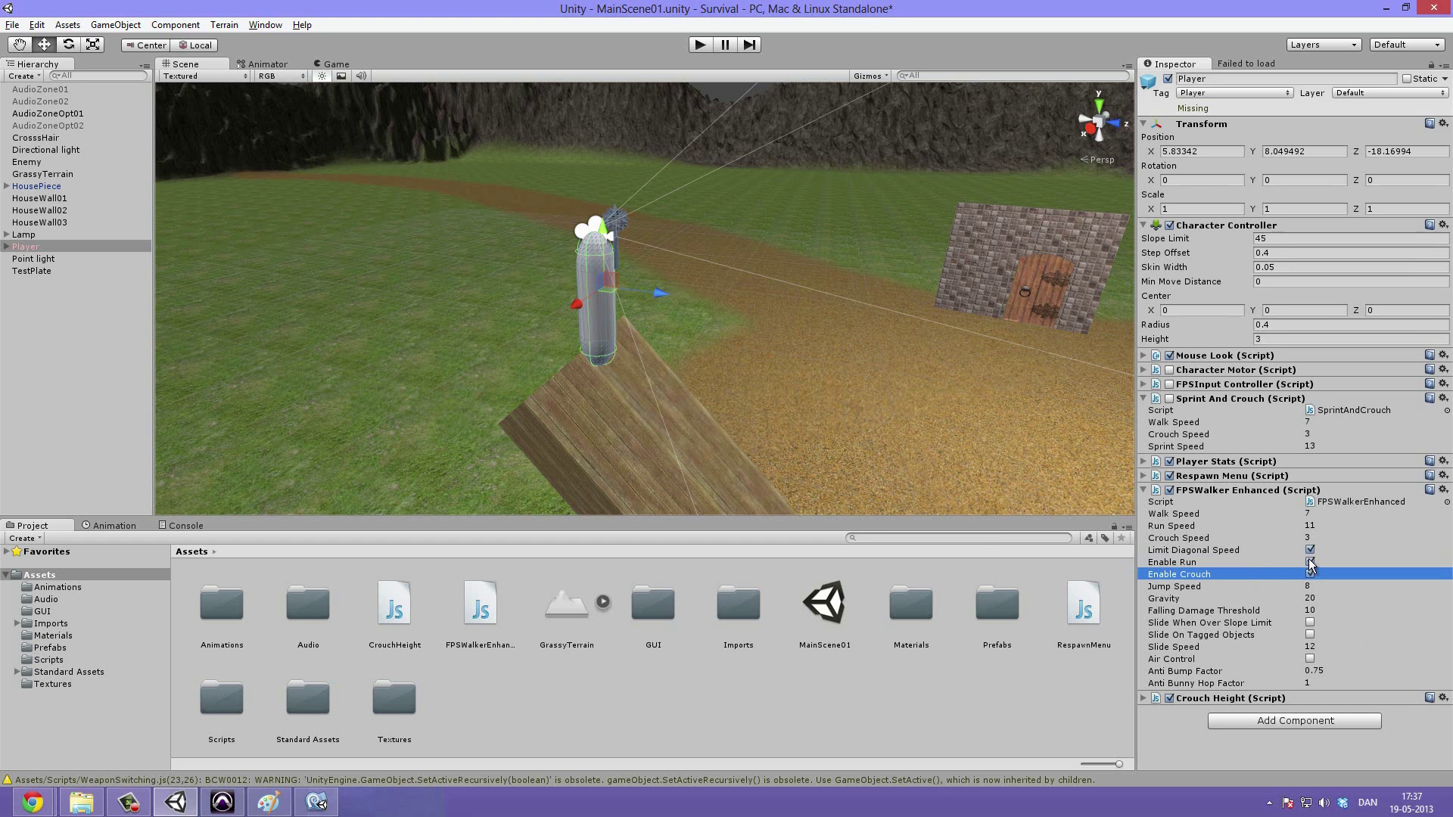
click(1211, 586)
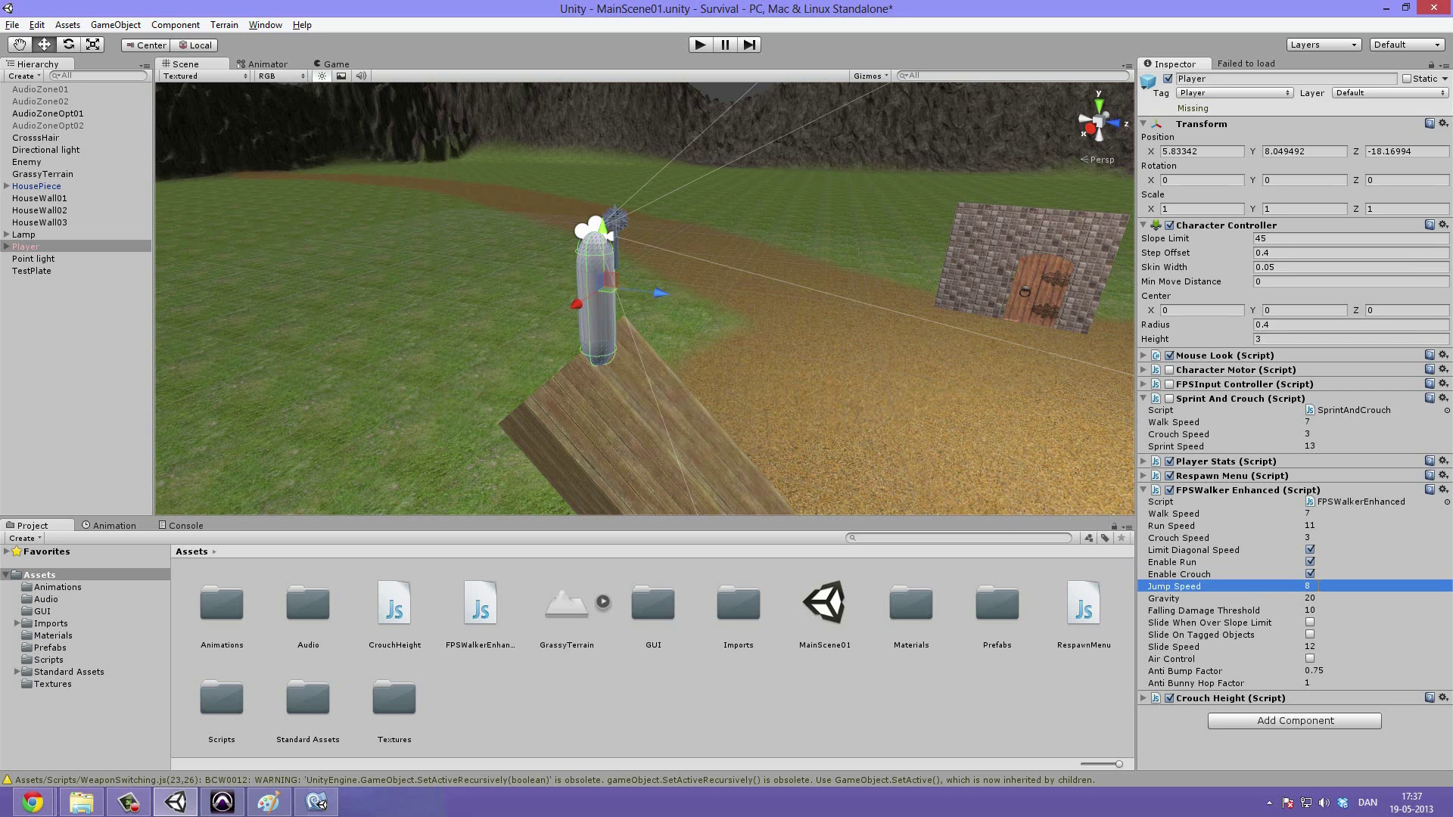
click(1249, 599)
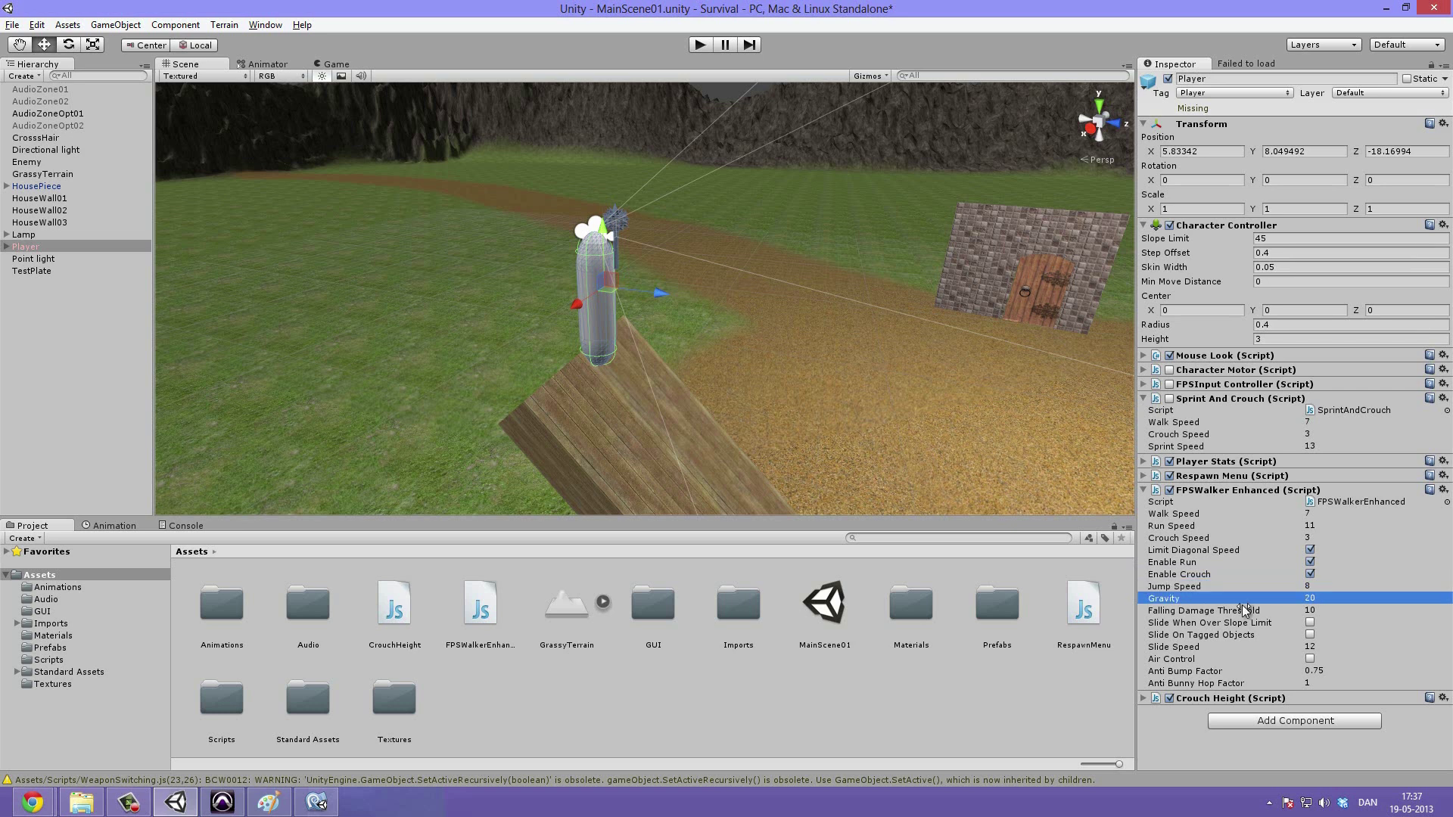
click(1337, 599)
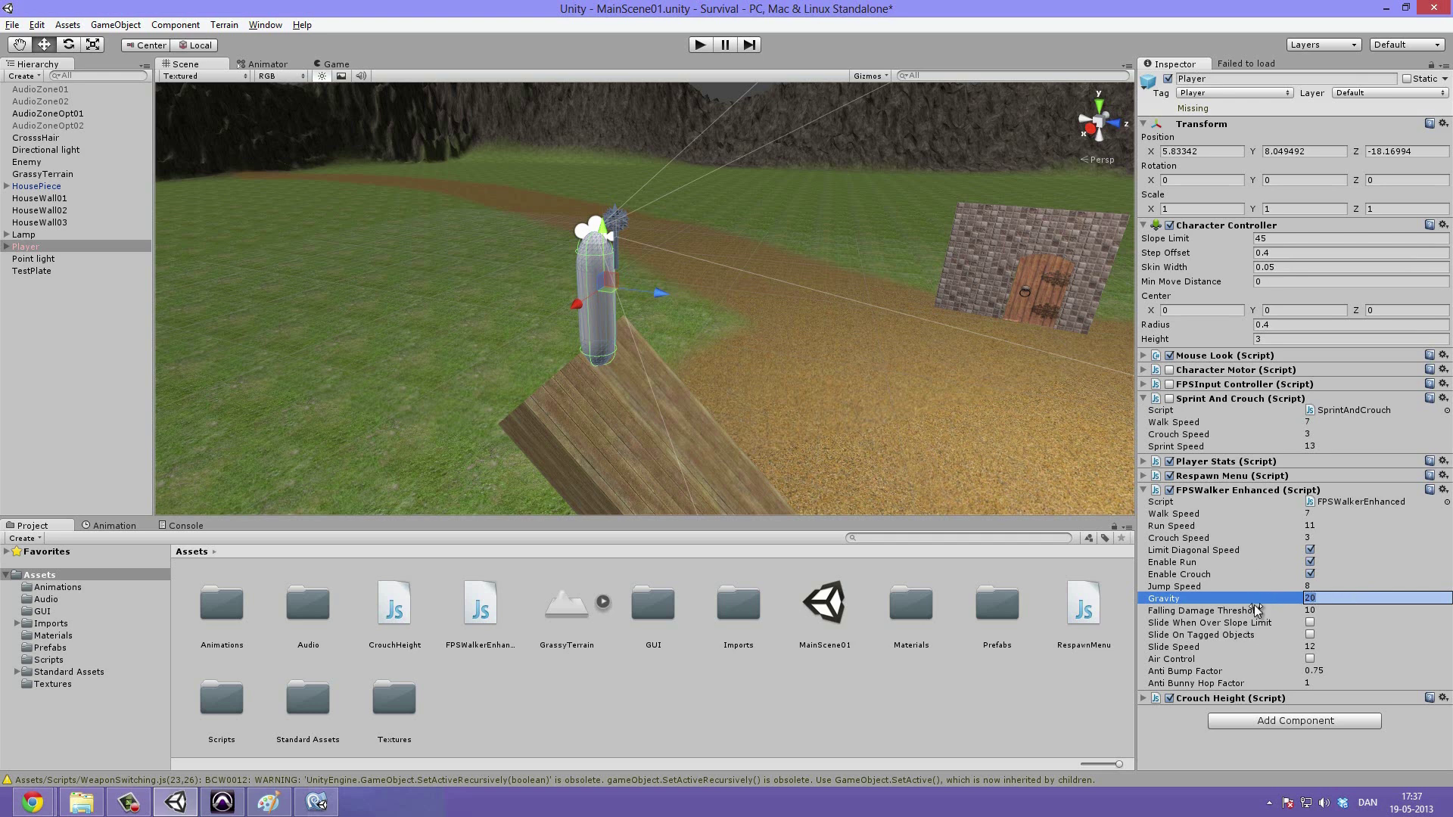
click(1253, 612)
scroll(909, 421, down, 4)
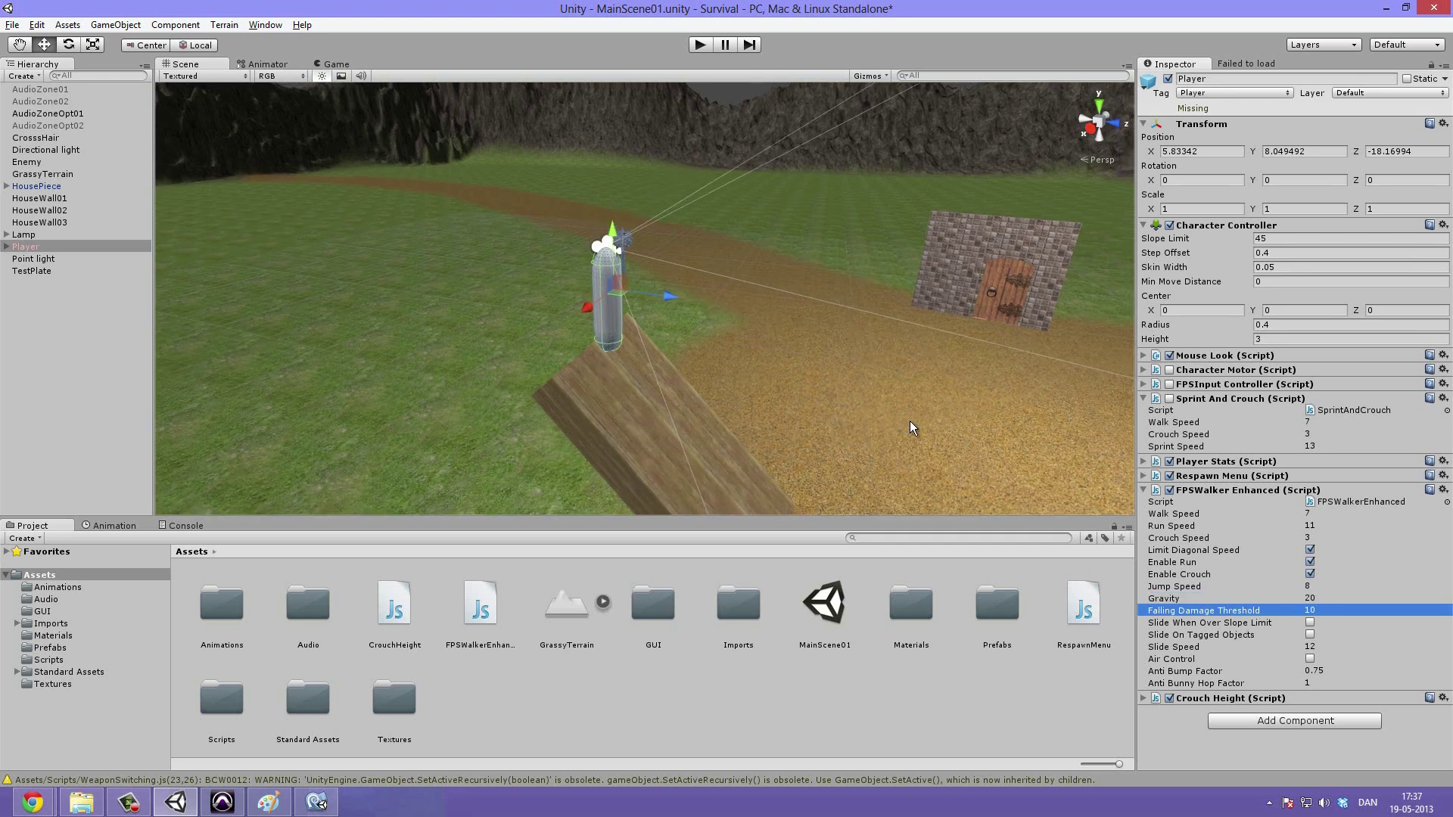
alt+drag(906, 420, 666, 387)
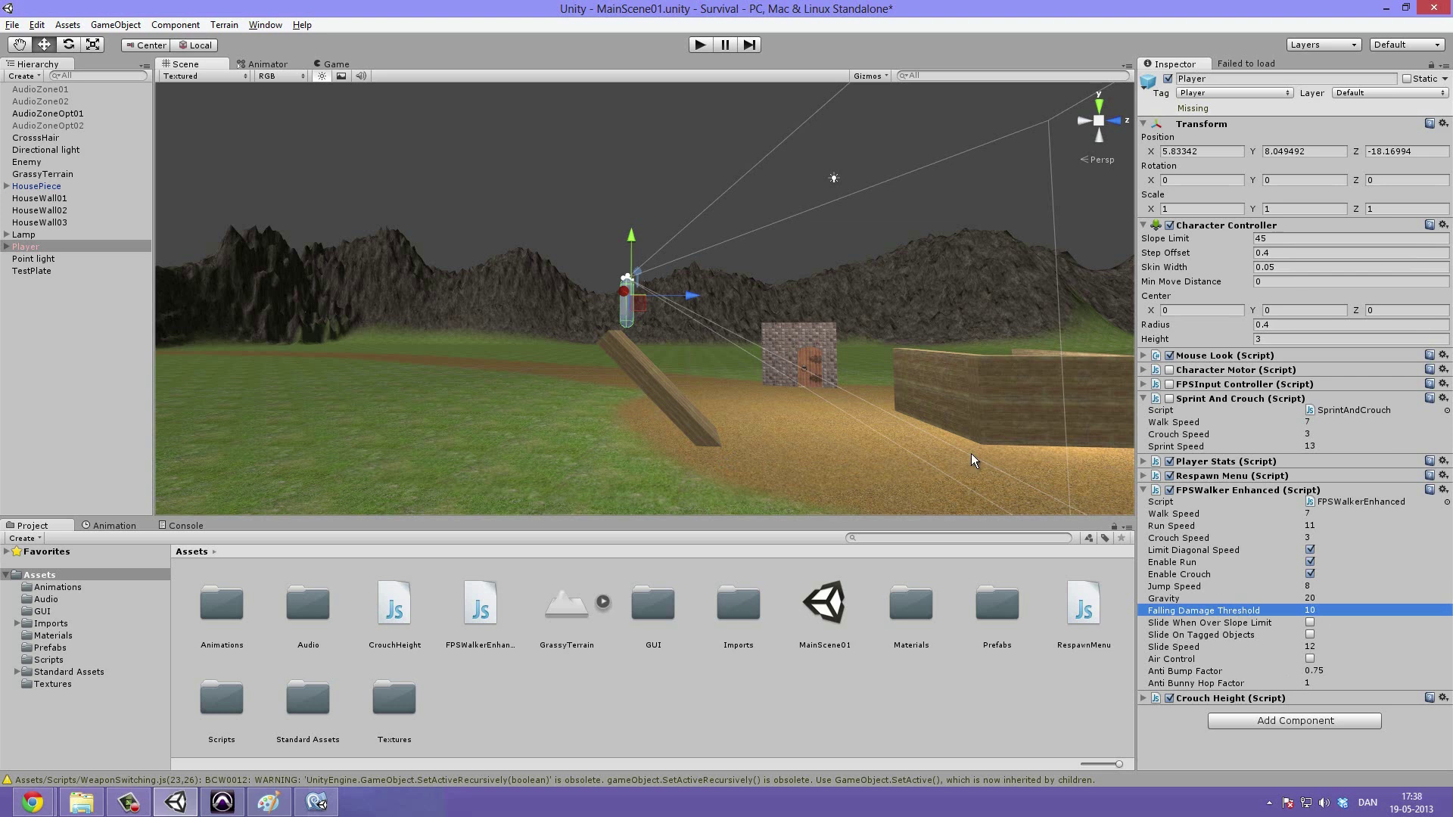
scroll(783, 307, up, 6)
scroll(784, 298, down, 5)
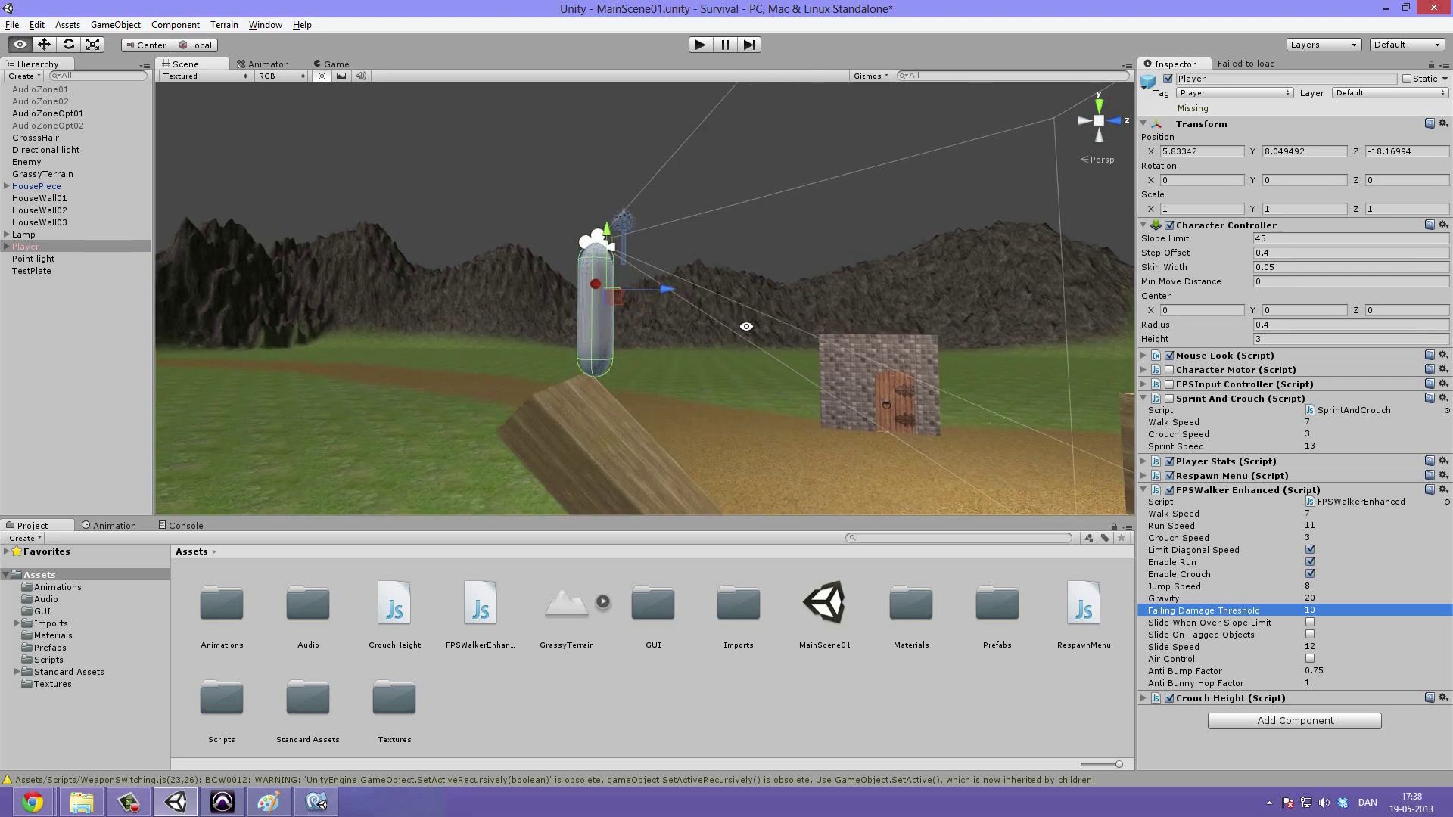
scroll(785, 299, down, 3)
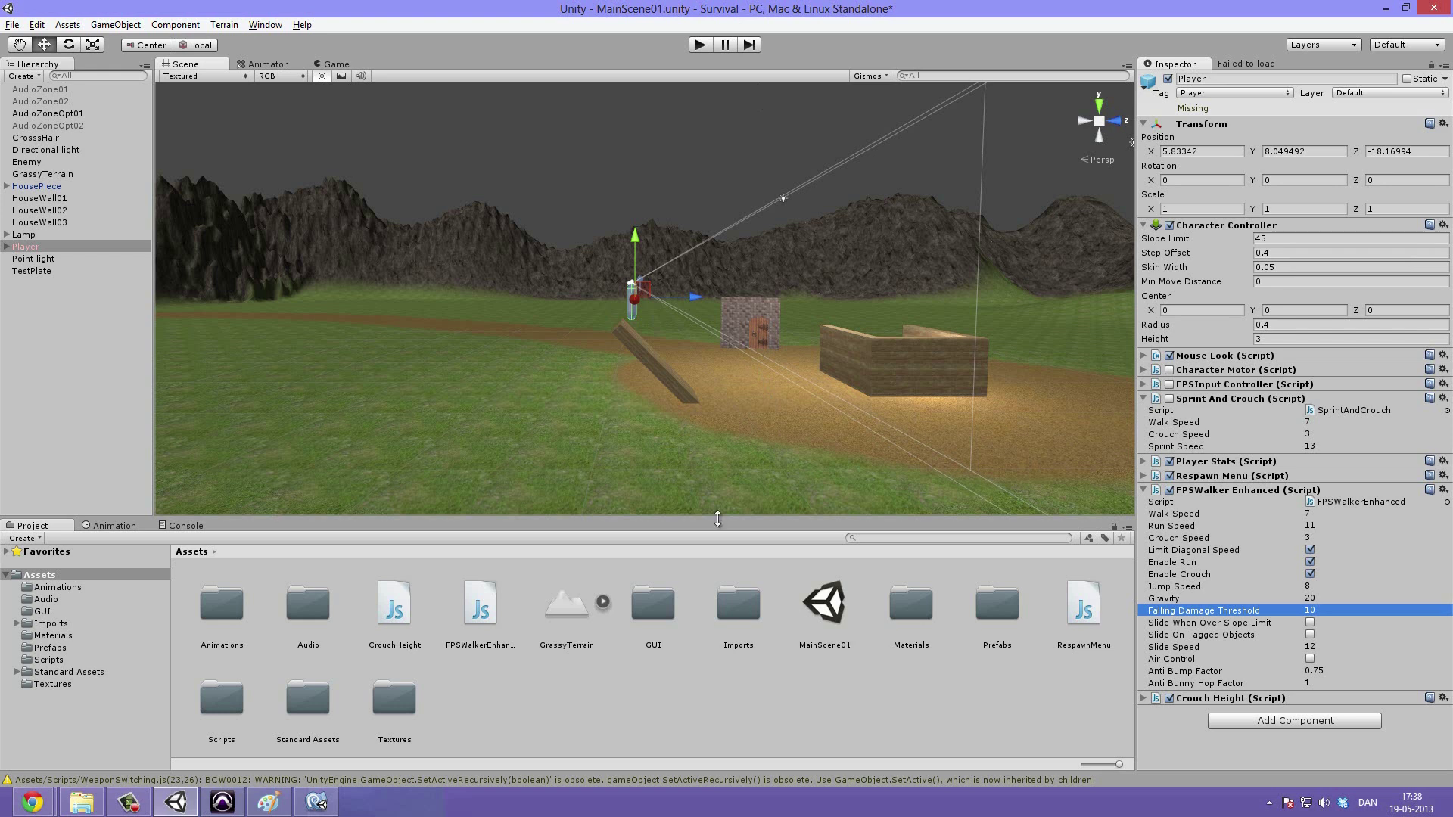
click(1312, 610)
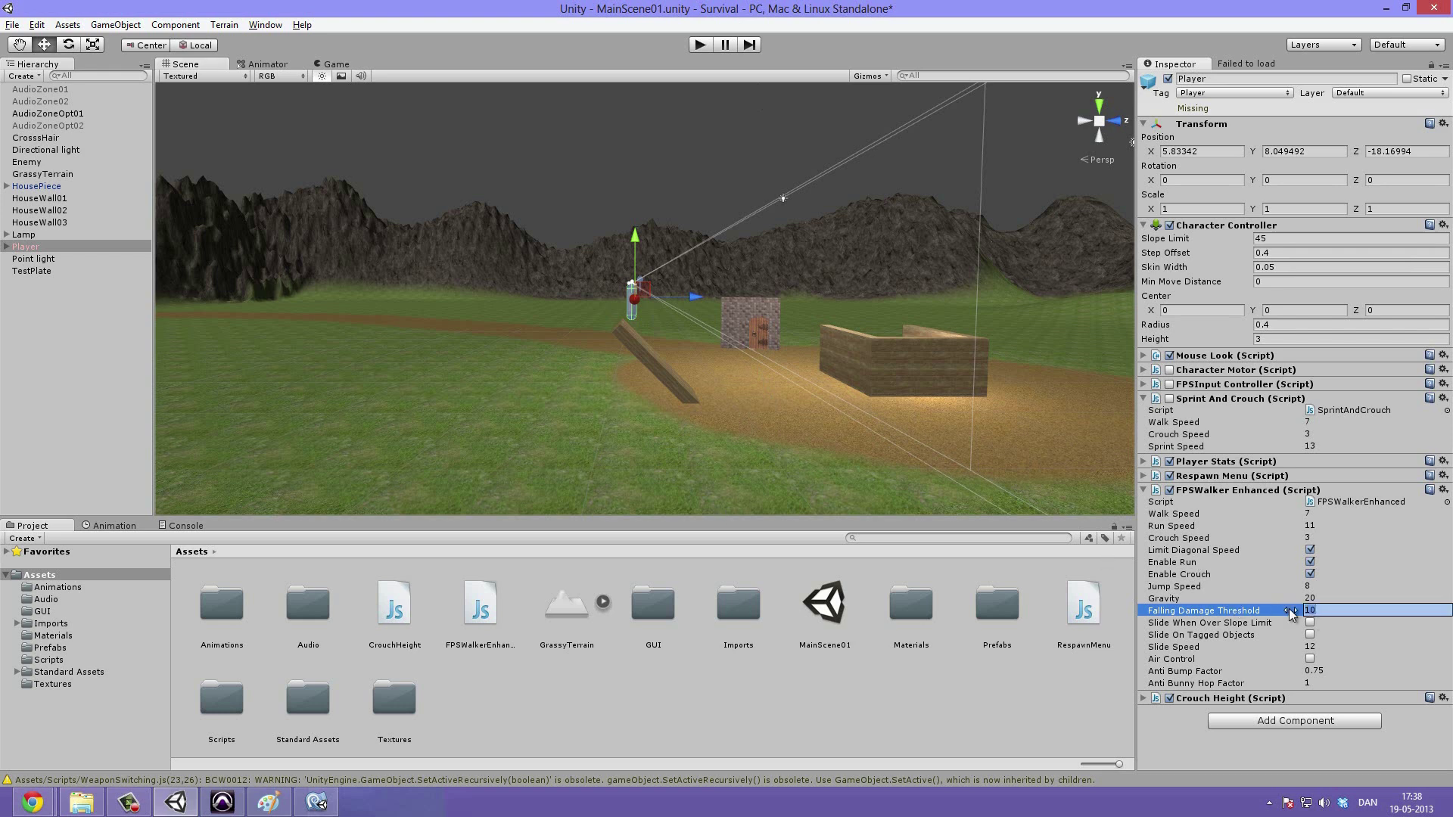
click(1237, 757)
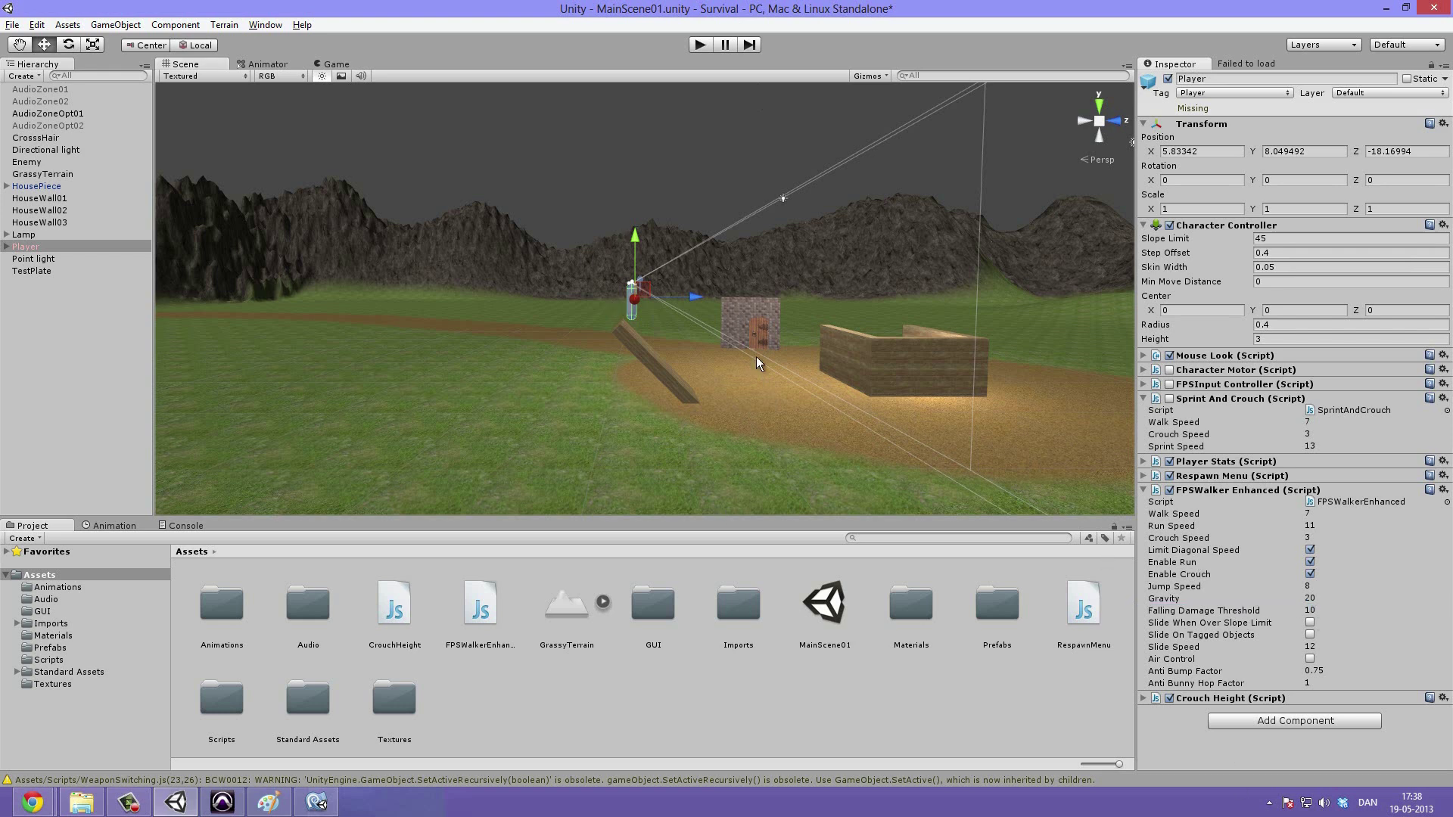
scroll(760, 360, up, 5)
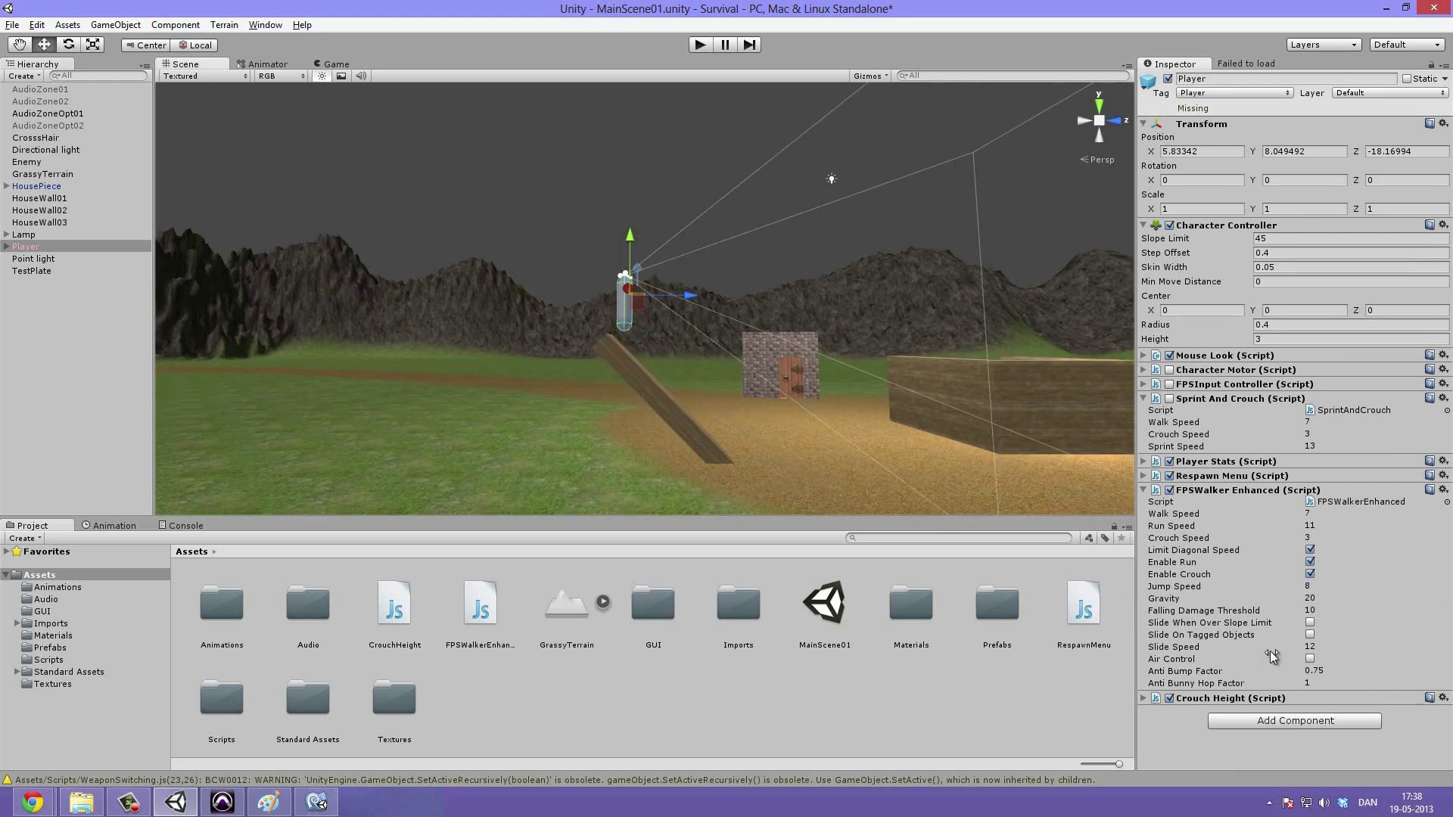
click(1280, 609)
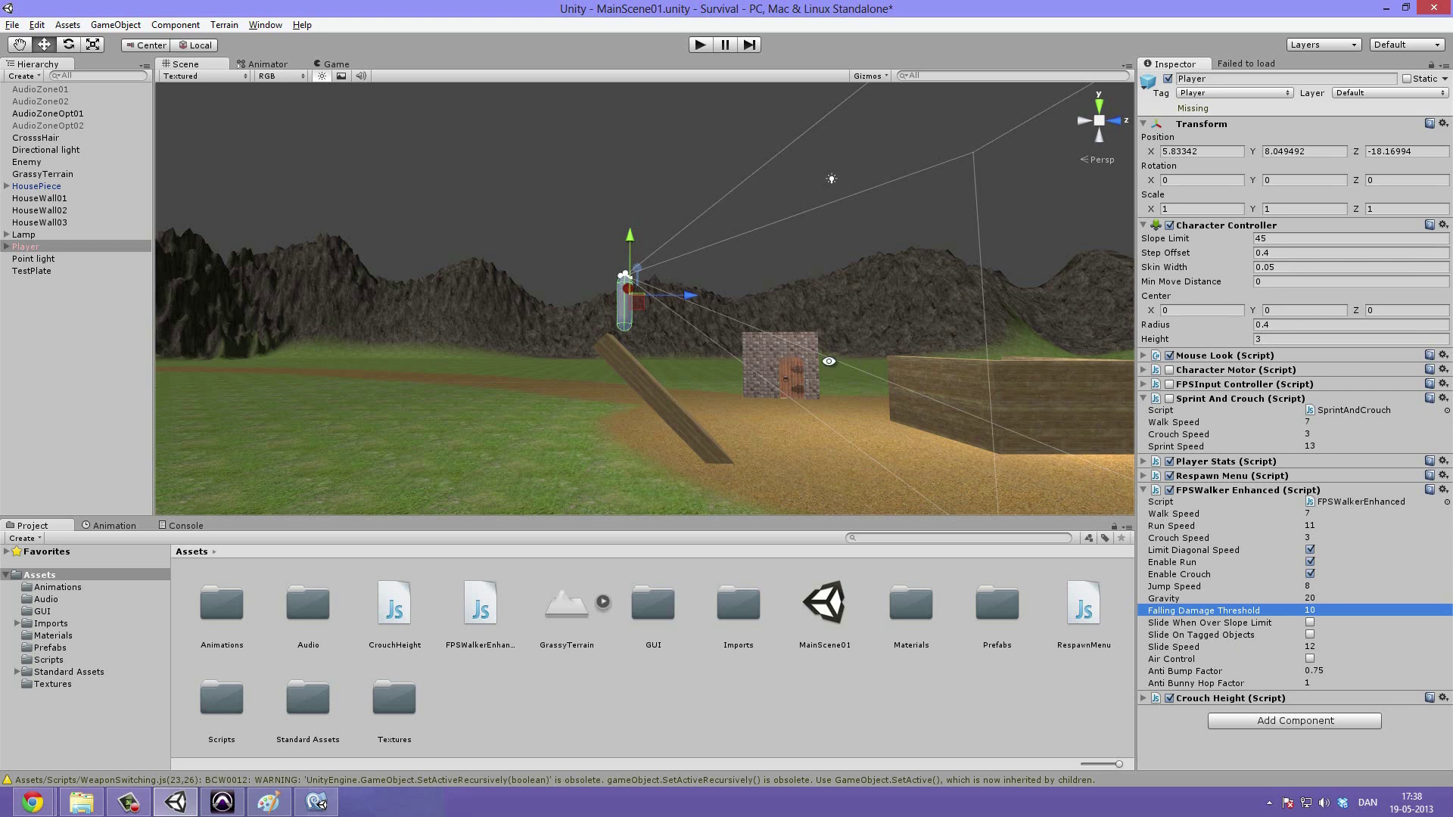
alt+drag(860, 357, 1228, 524)
alt+drag(973, 418, 906, 406)
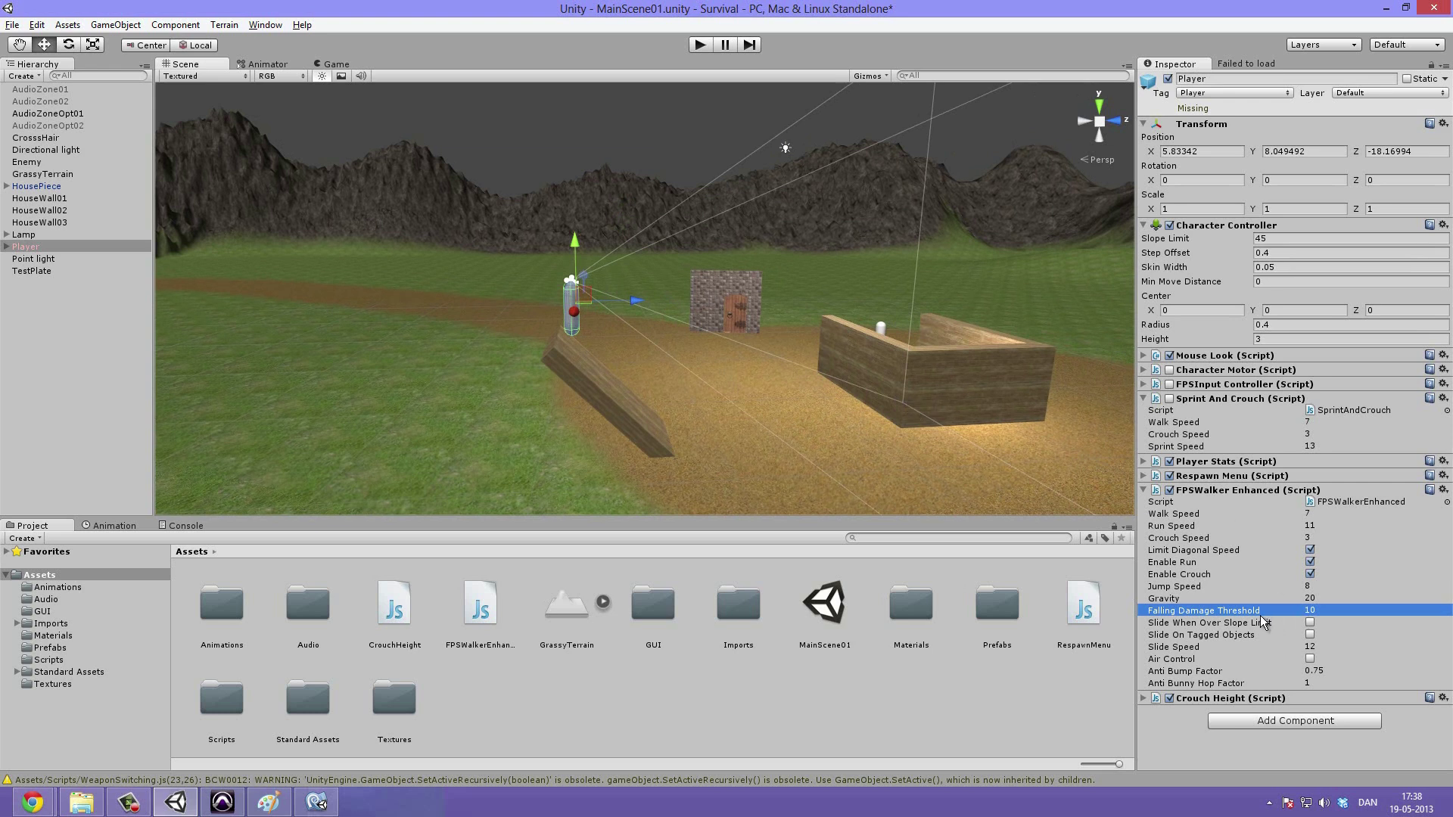
click(1250, 625)
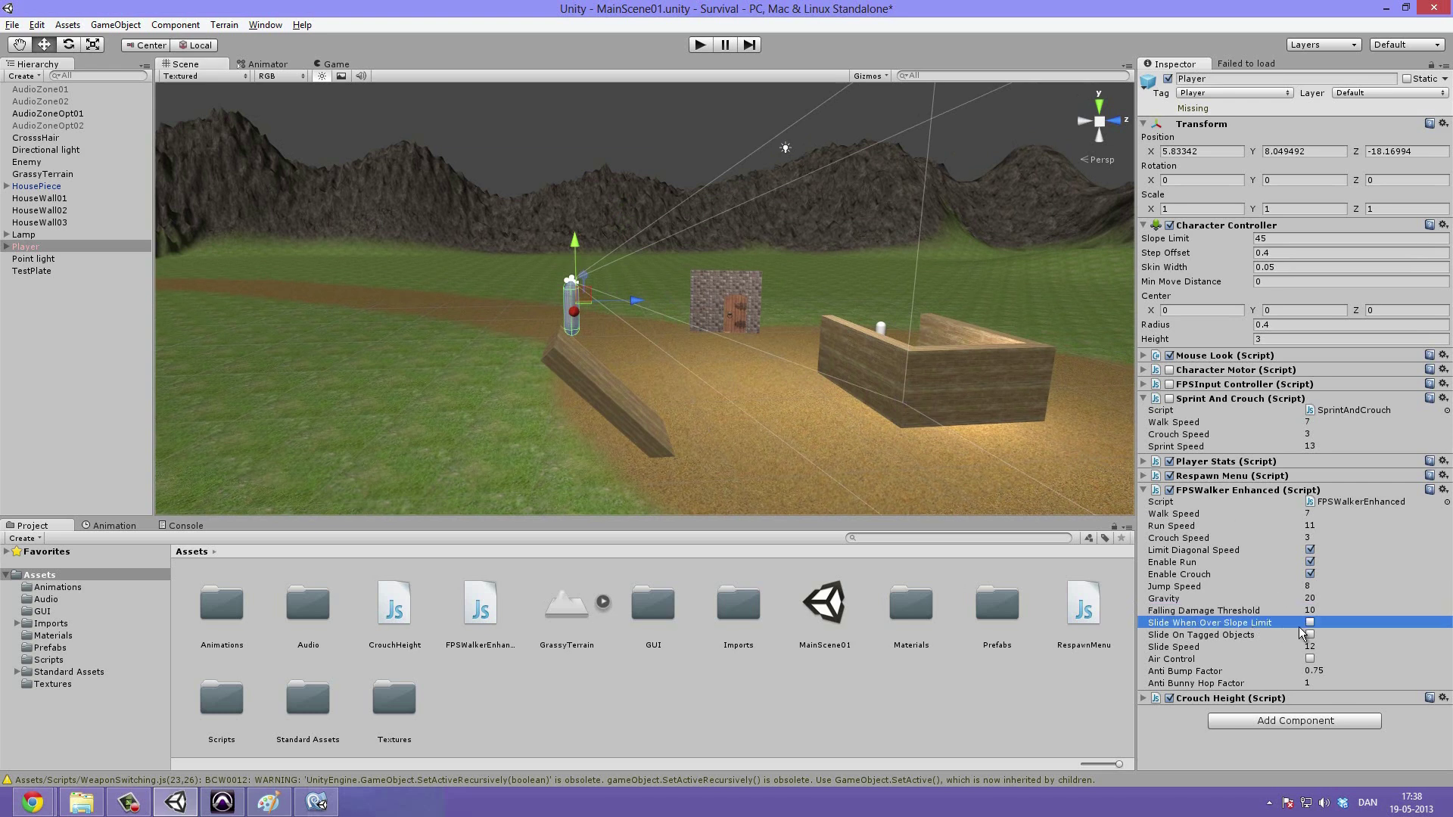
alt+drag(703, 363, 534, 227)
- Run a first play test, then dock and widen the Game view beside the Scene view
alt+drag(640, 361, 475, 230)
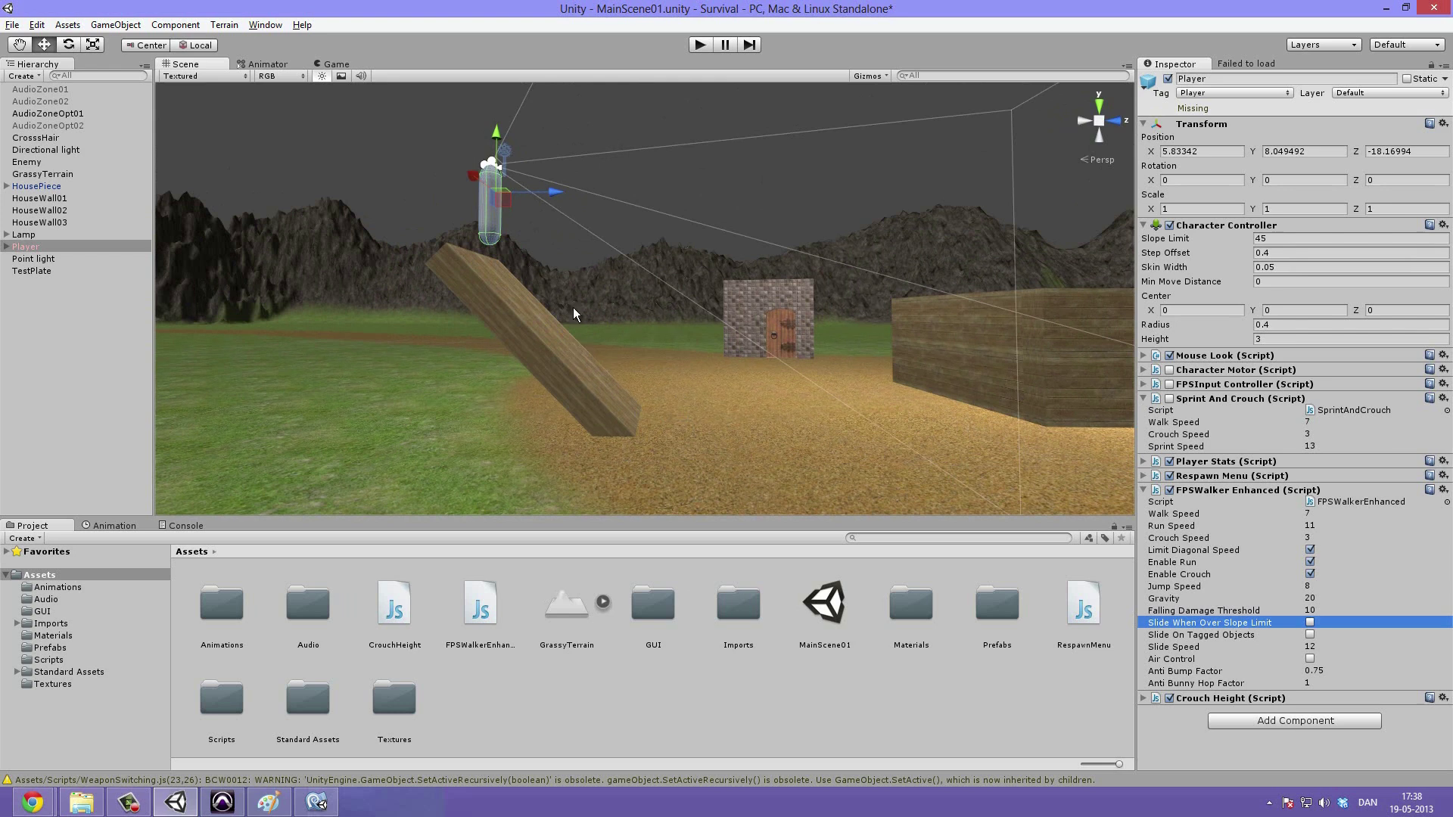
alt+drag(563, 296, 574, 189)
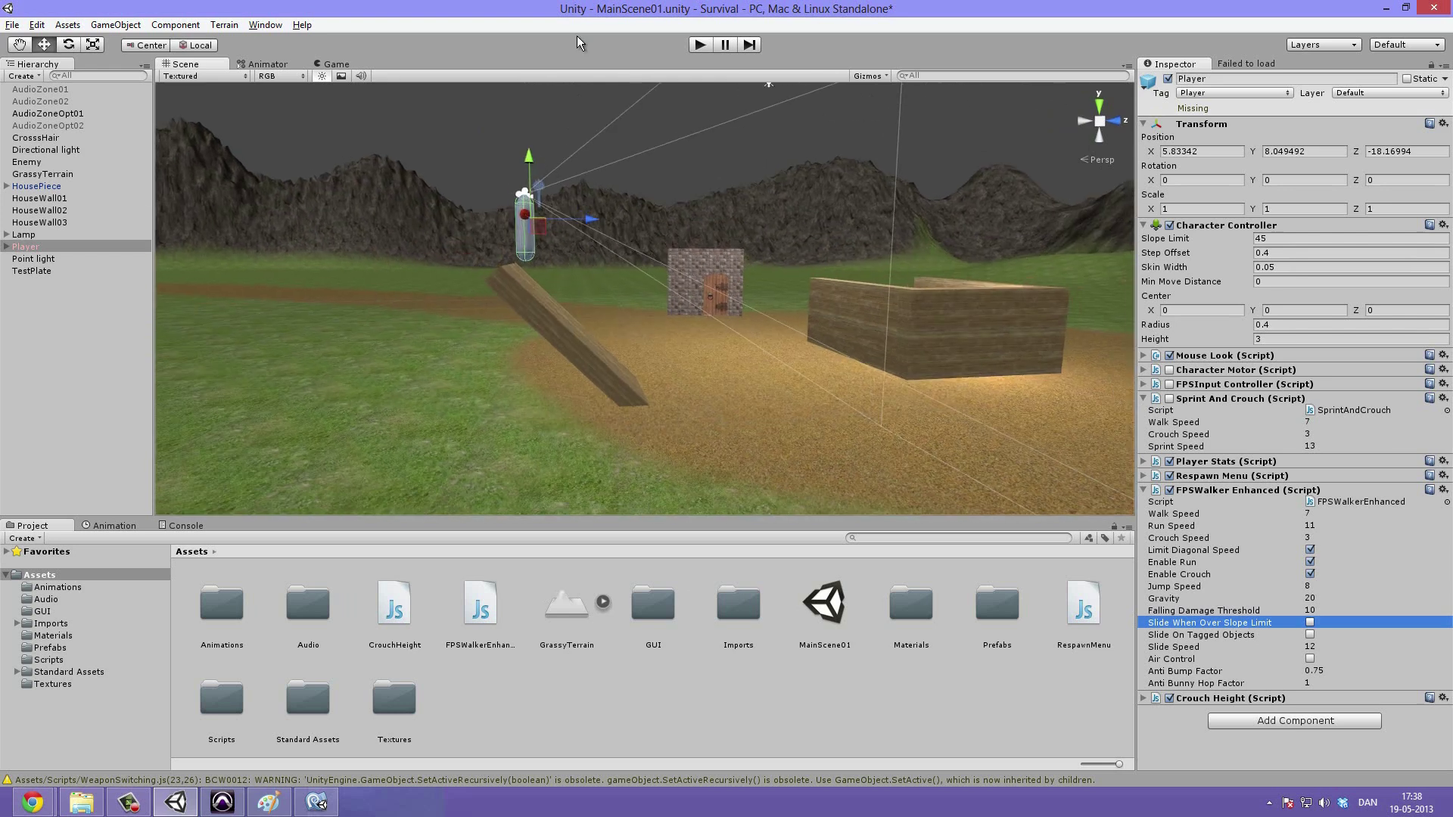
click(704, 50)
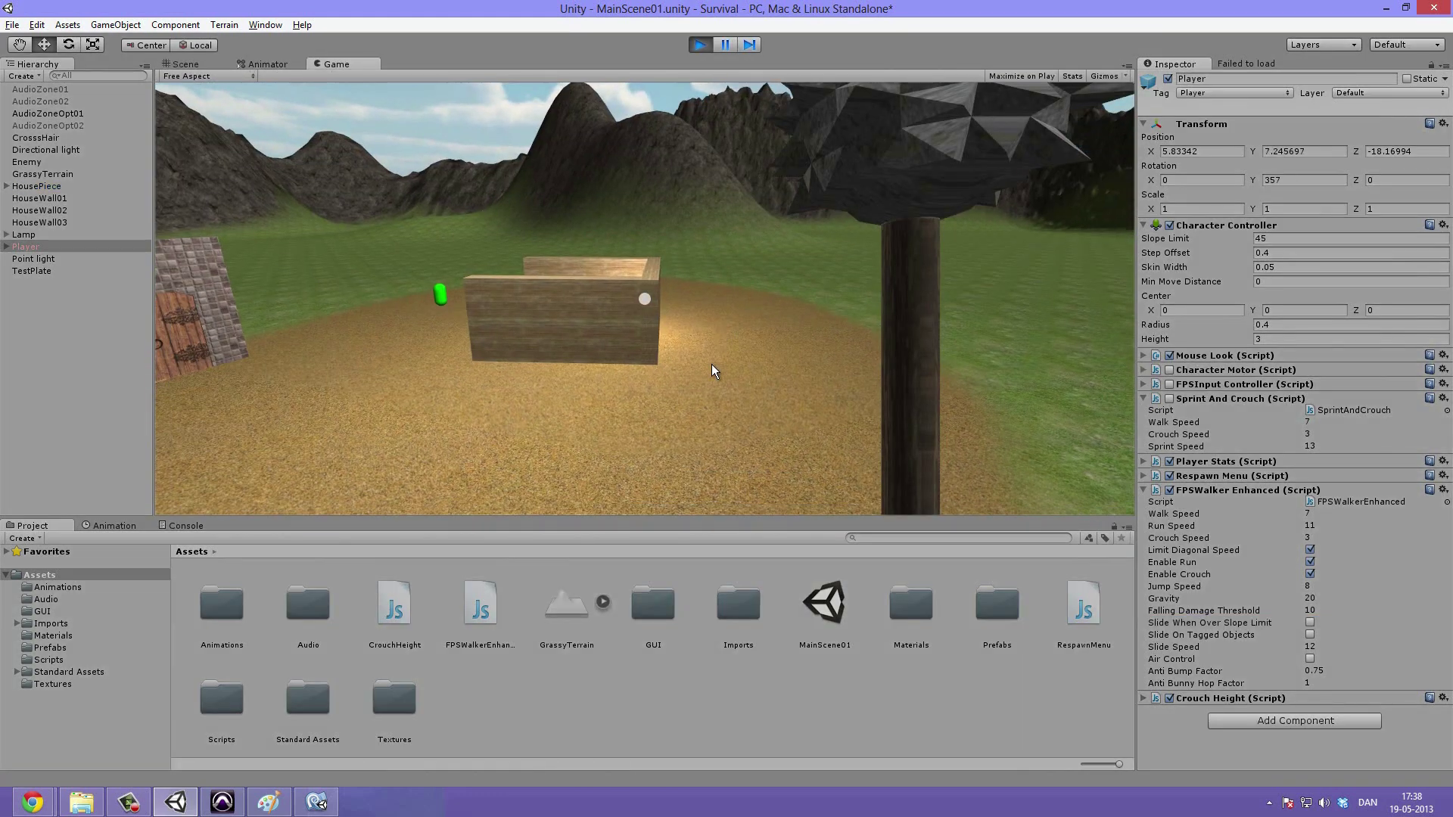
mouse_move(527, 312)
mouse_move(591, 358)
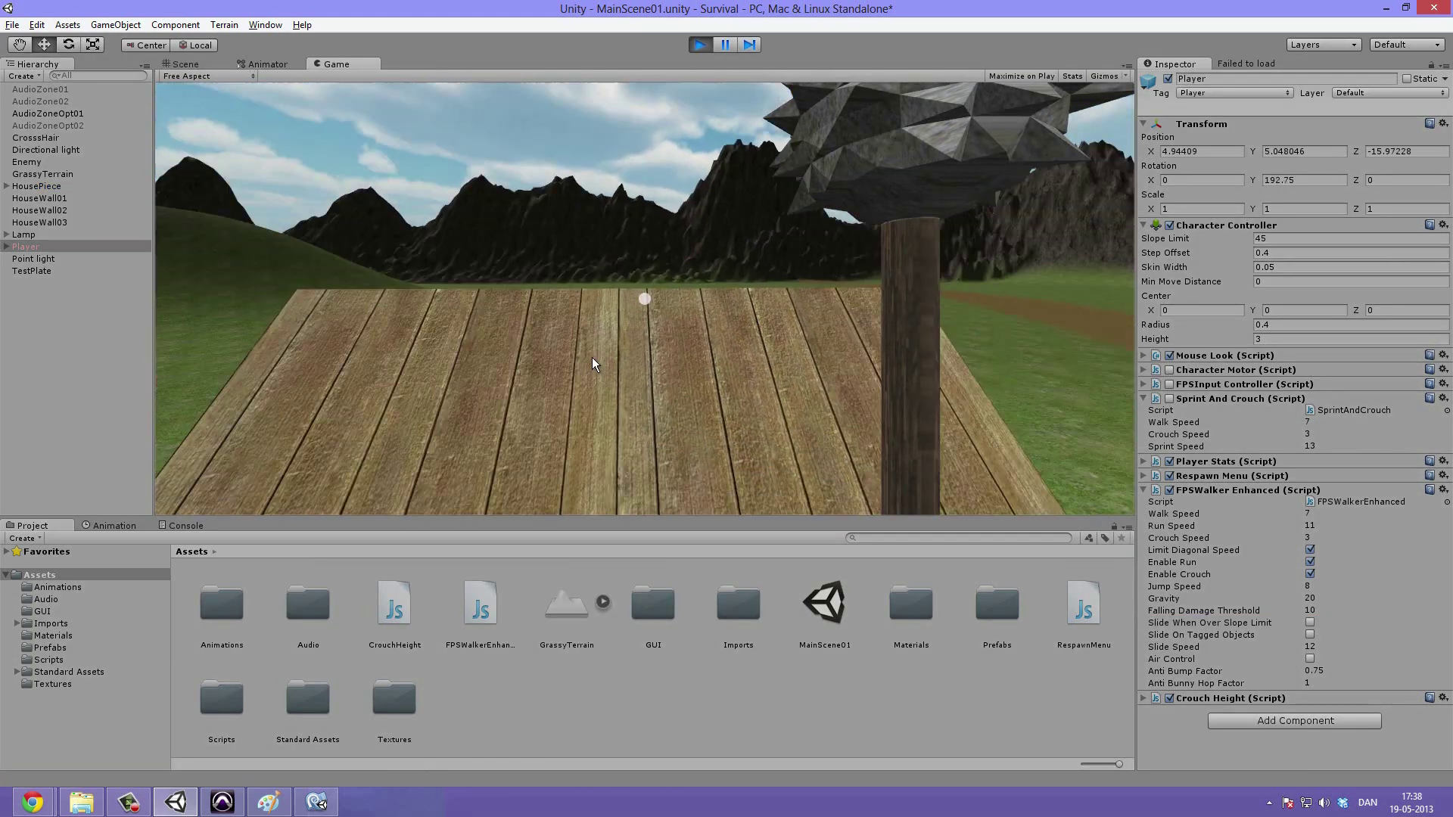
mouse_move(633, 378)
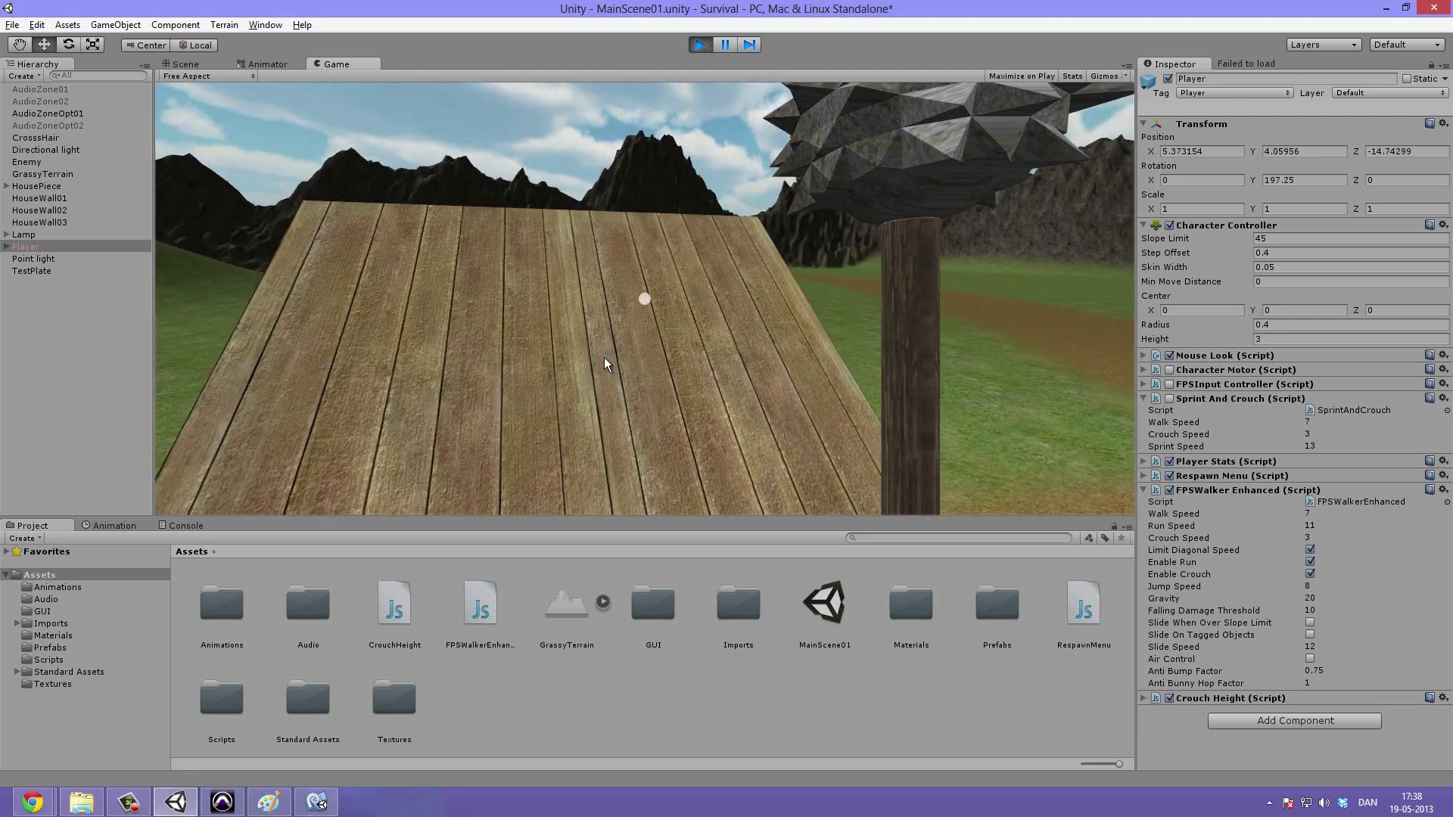
mouse_move(679, 48)
click(700, 46)
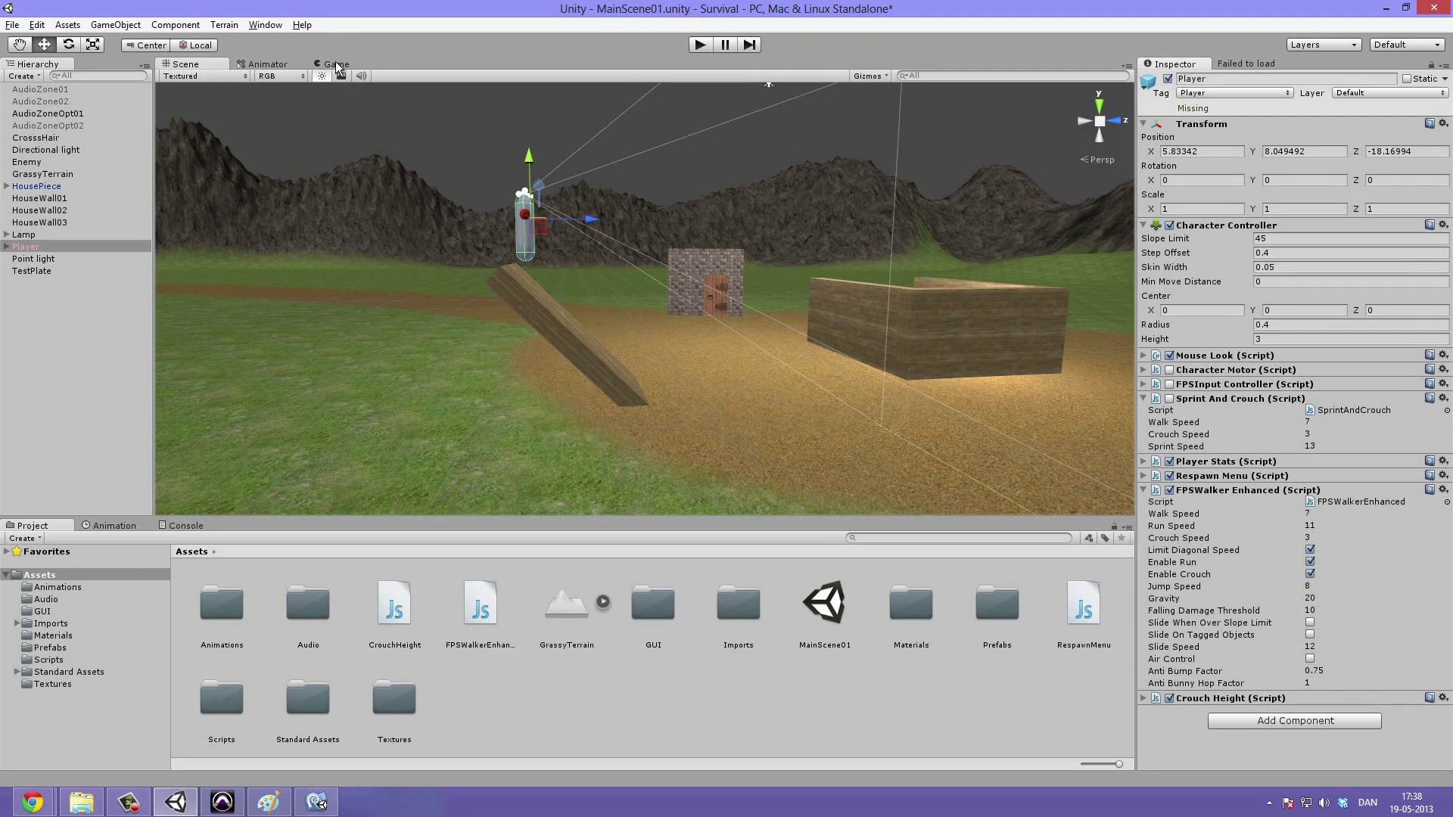
drag(337, 64, 972, 311)
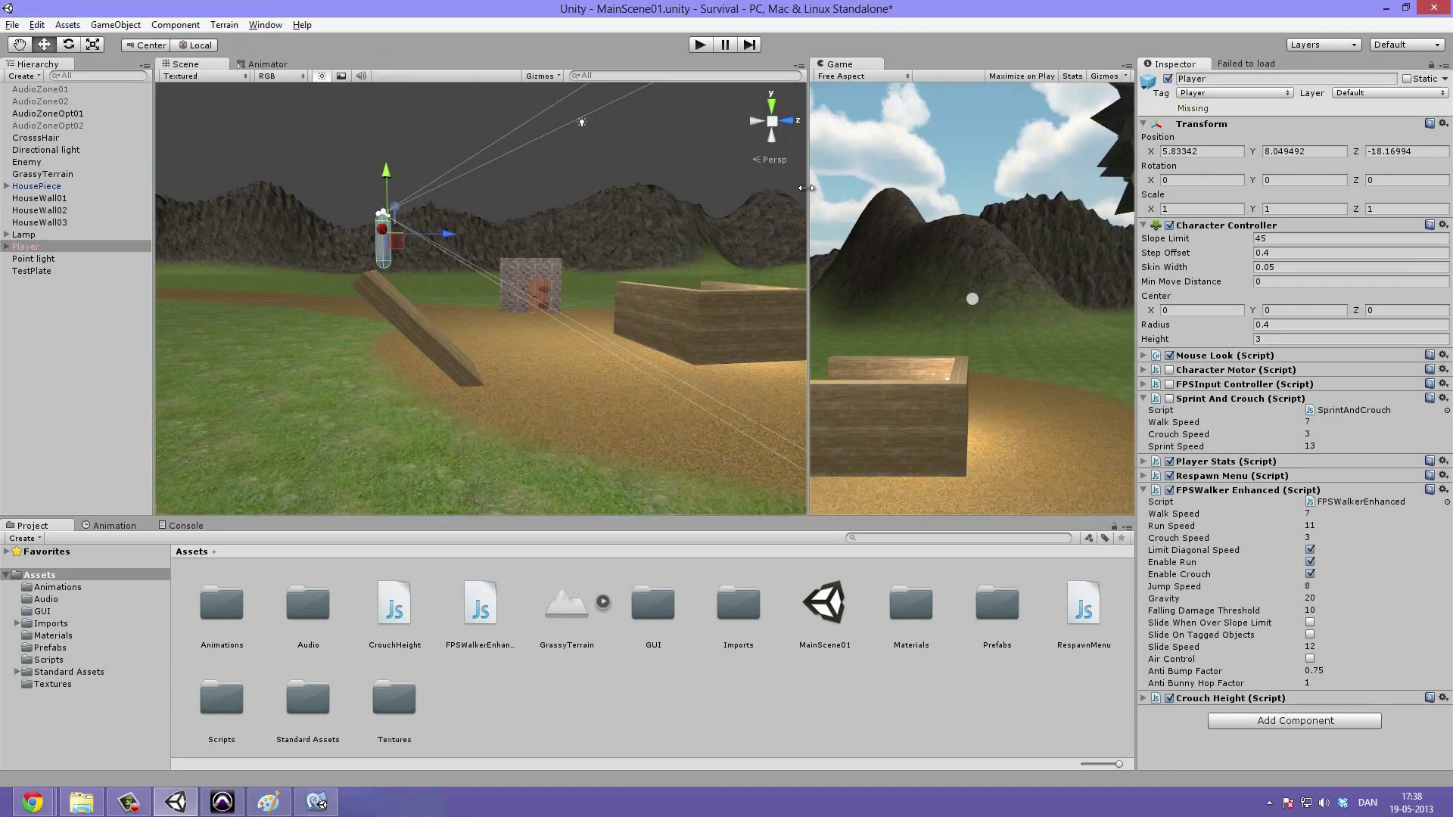
drag(806, 187, 651, 145)
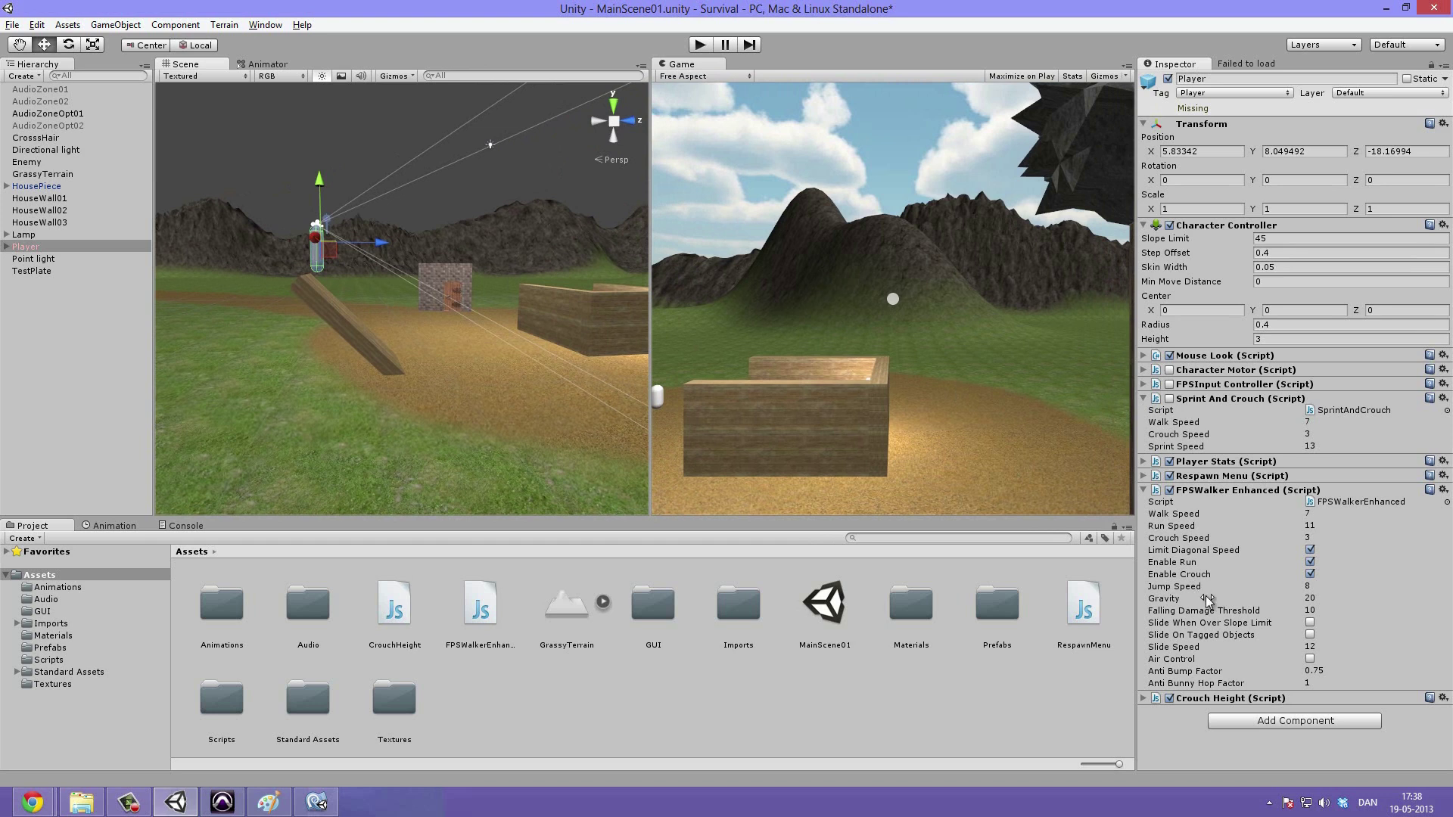
- Enable Slide When Over Slope Limit and play-test walking the player up and off the plank
click(1308, 622)
click(707, 46)
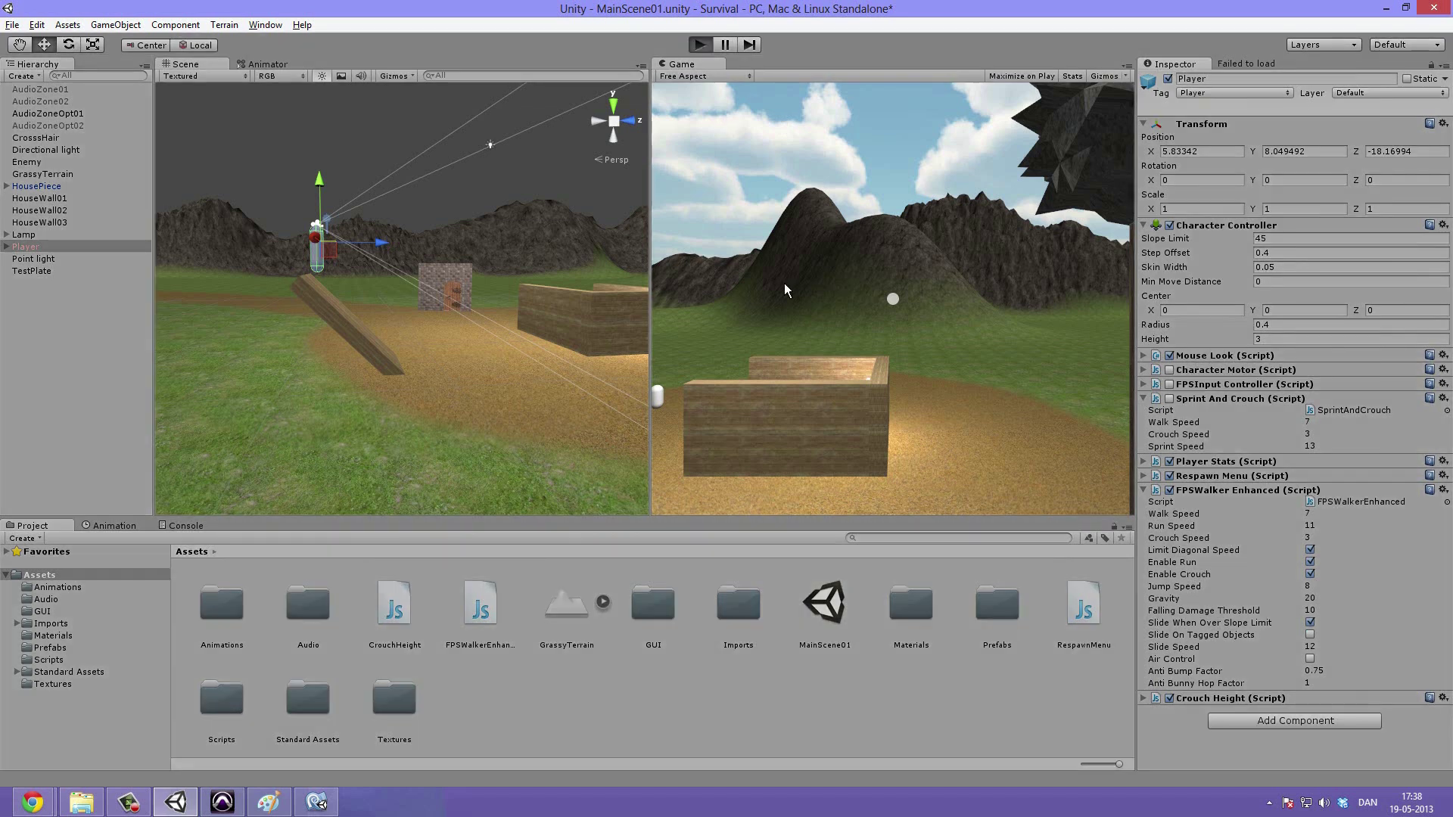
key(w)
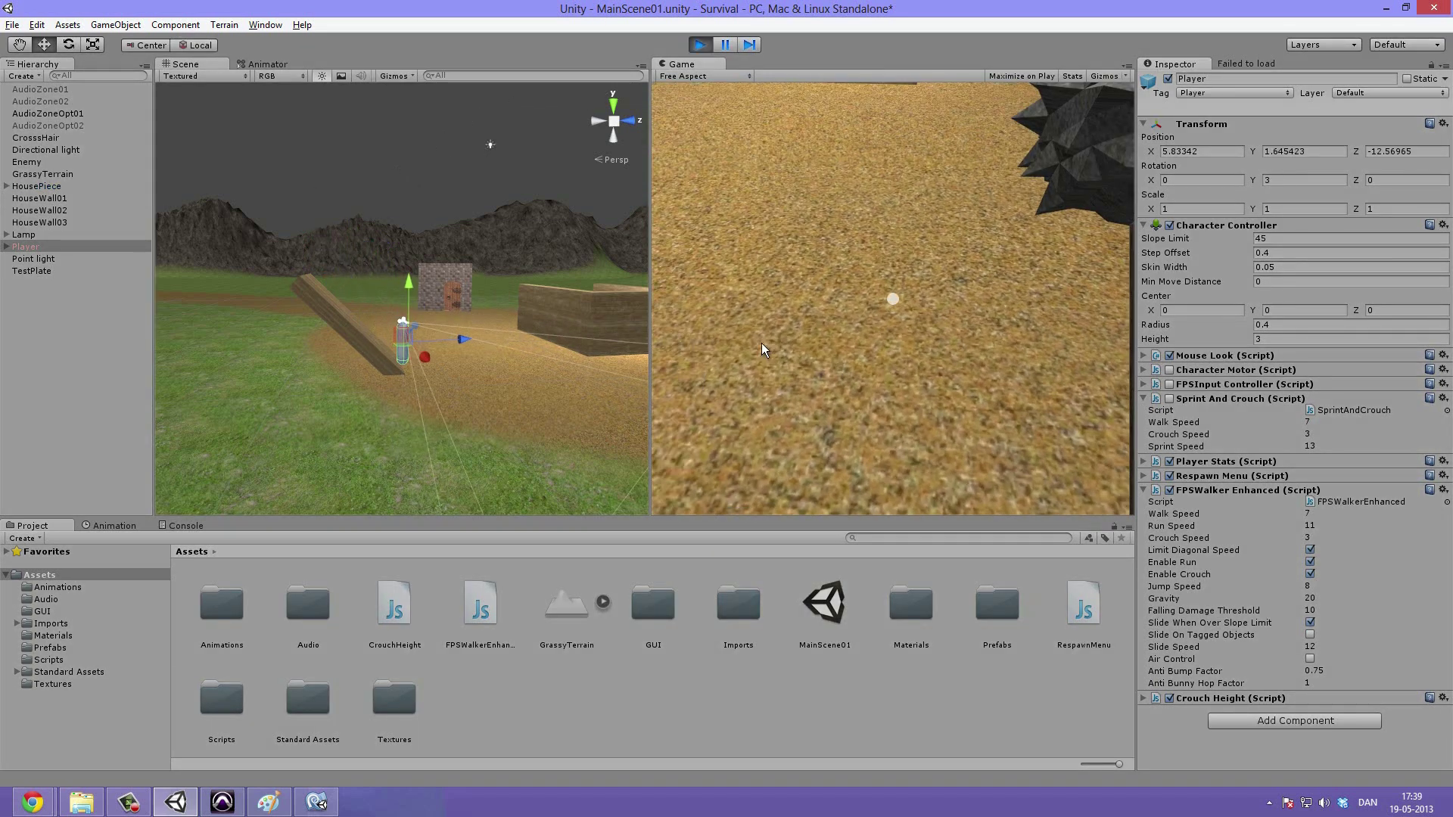
key(w)
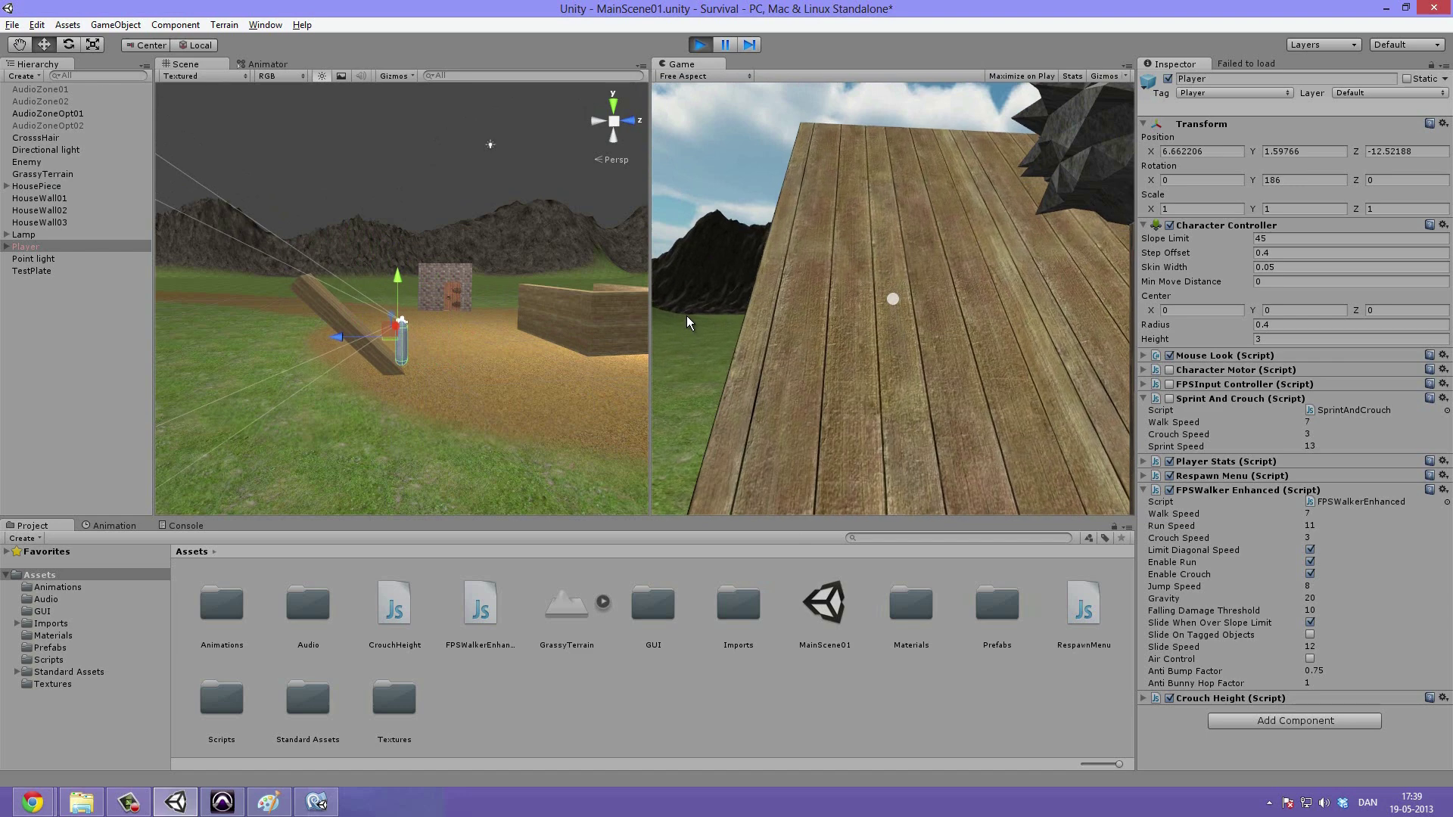
key(w)
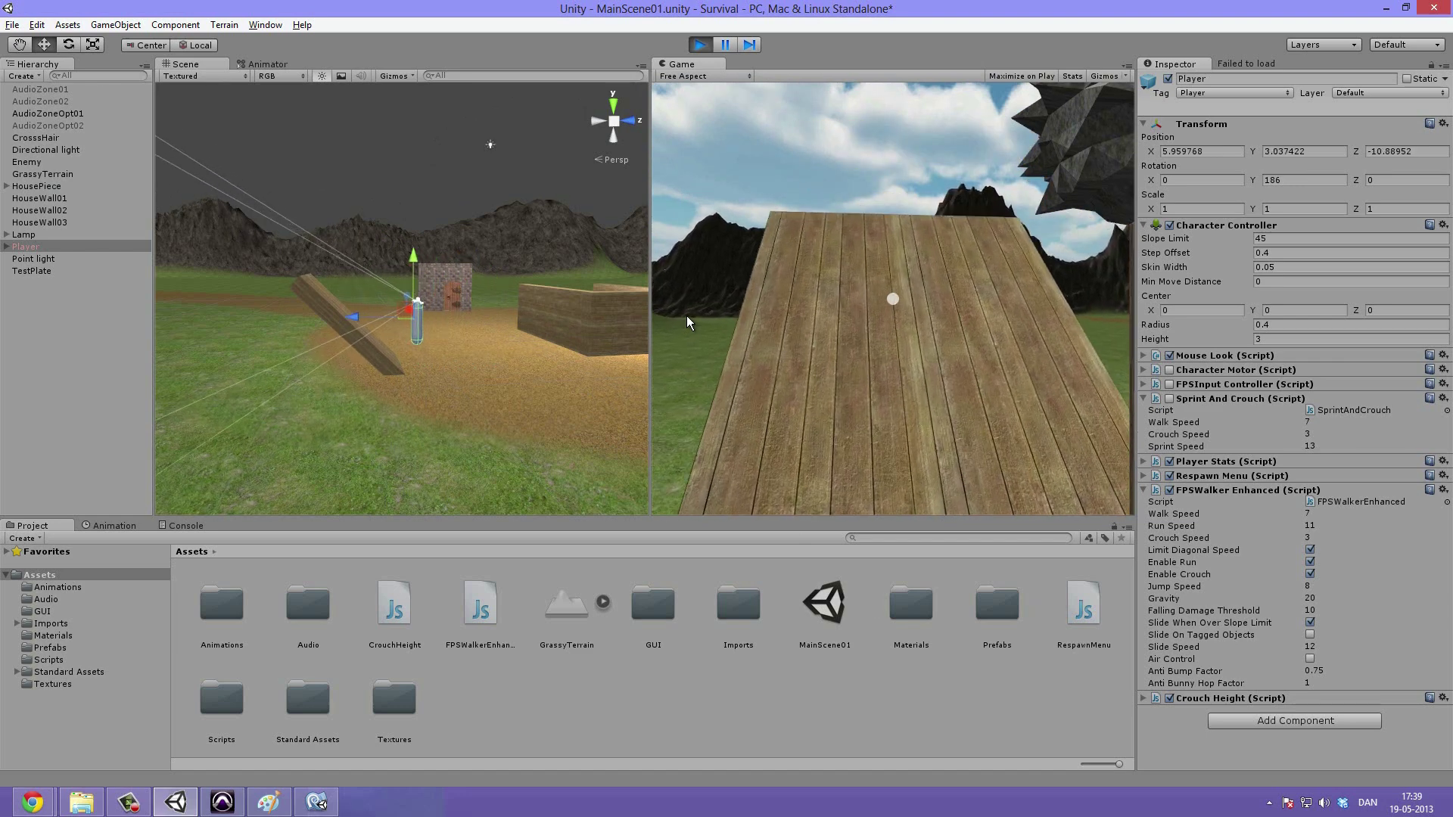
key(w)
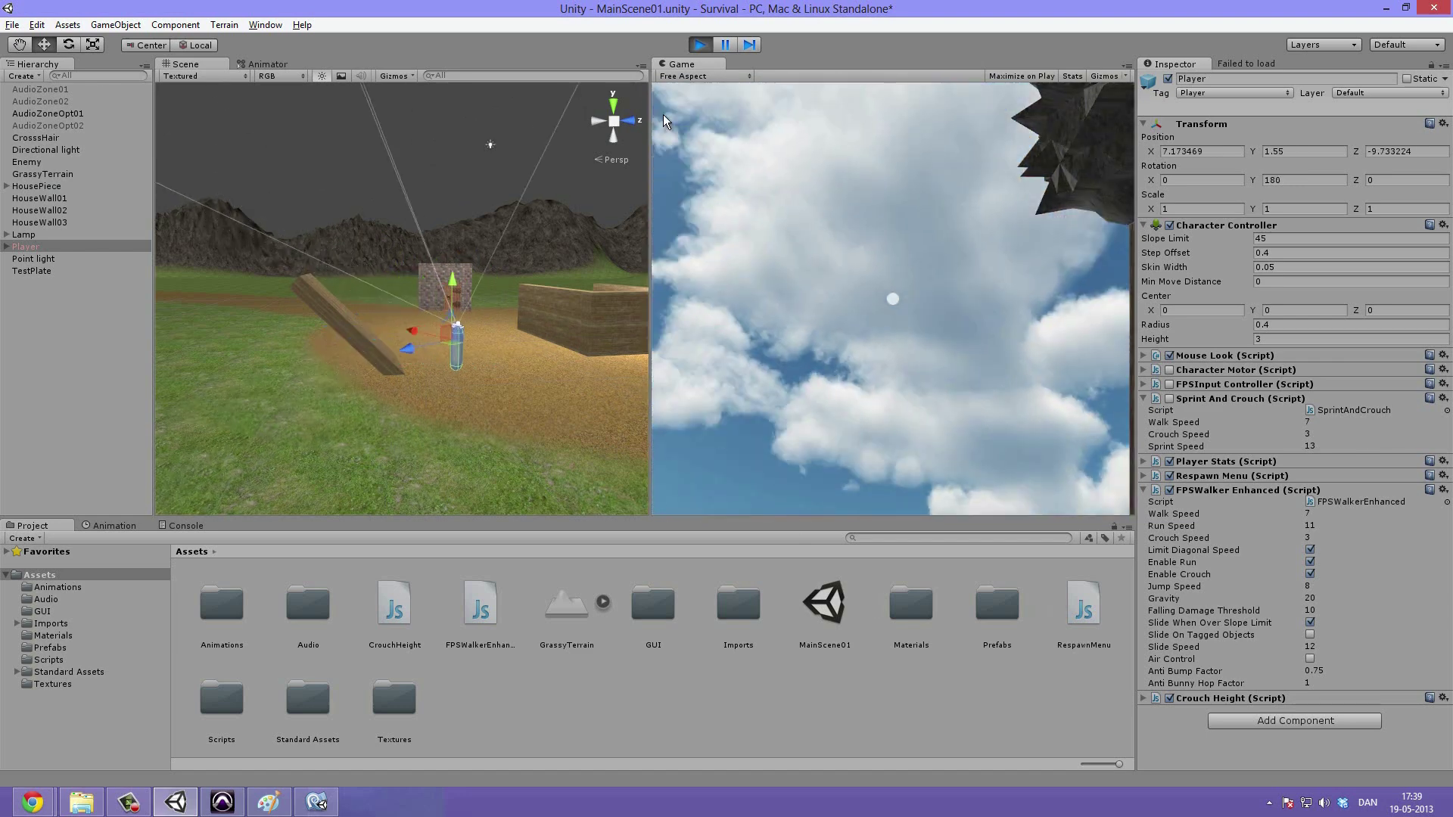
click(699, 45)
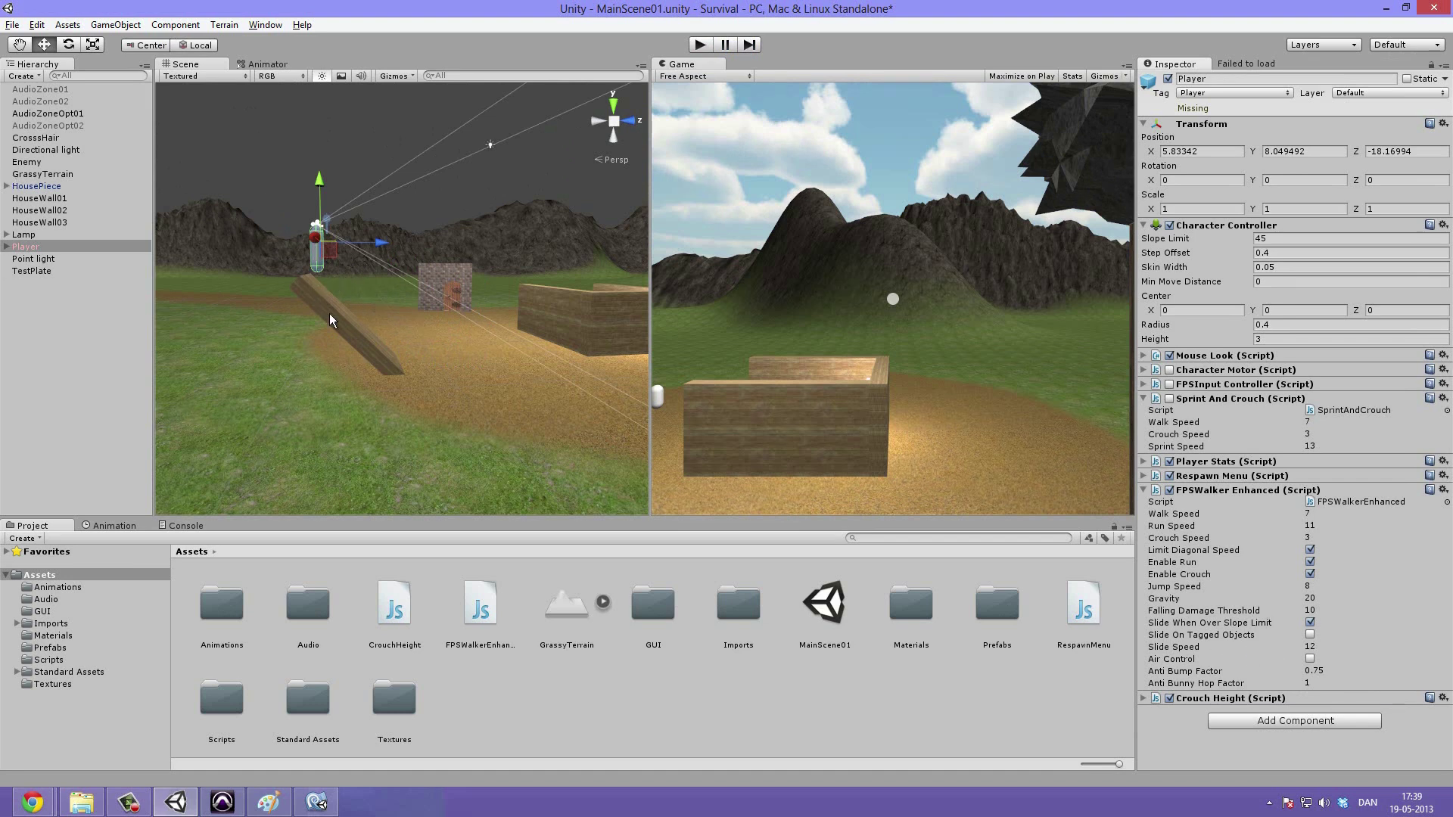
right_drag(391, 313, 398, 431)
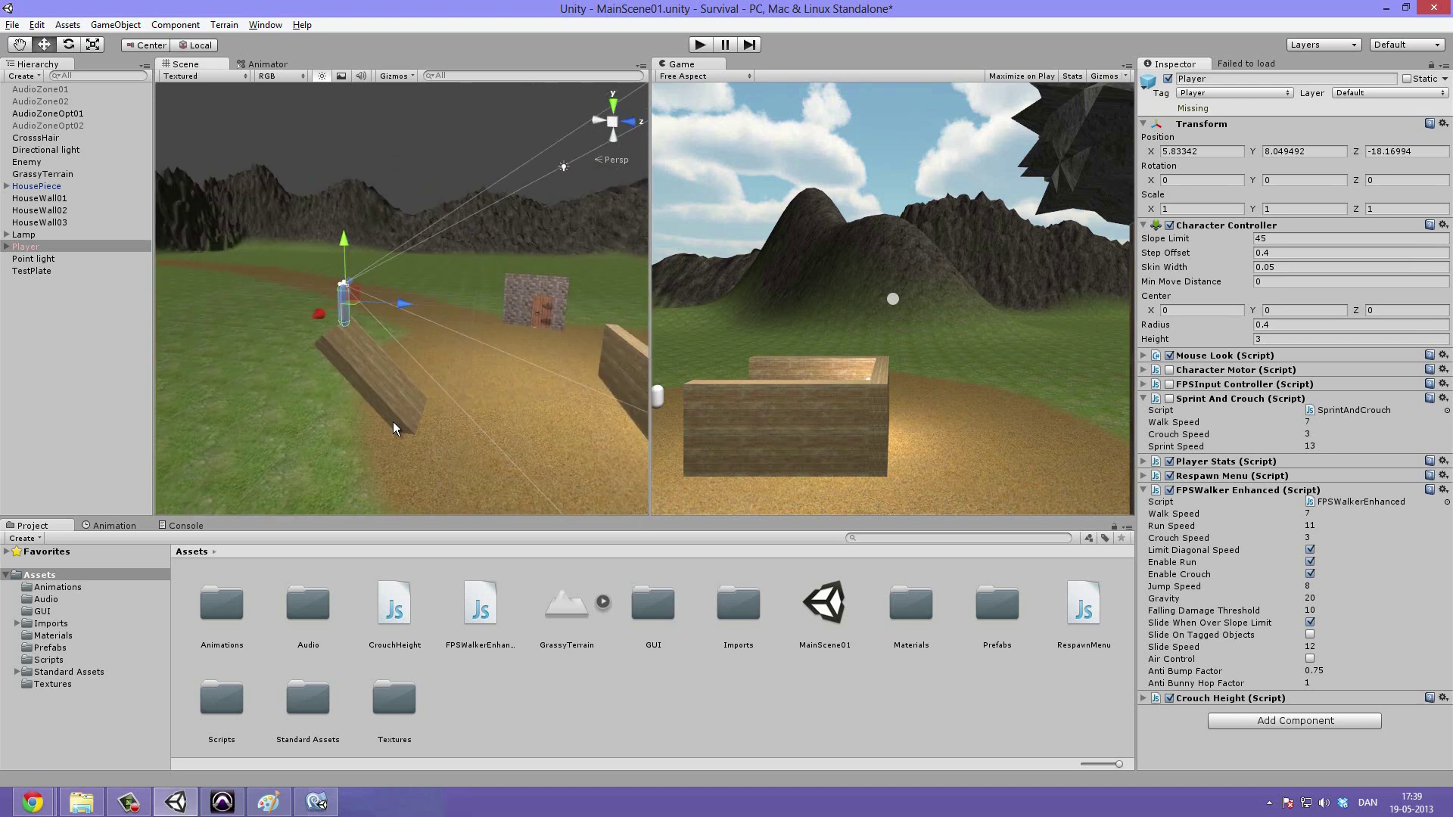
- Open FPSWalkerEnhanced.js in MonoDevelop and scroll through its sliding and fall-damage code
double_click(1324, 503)
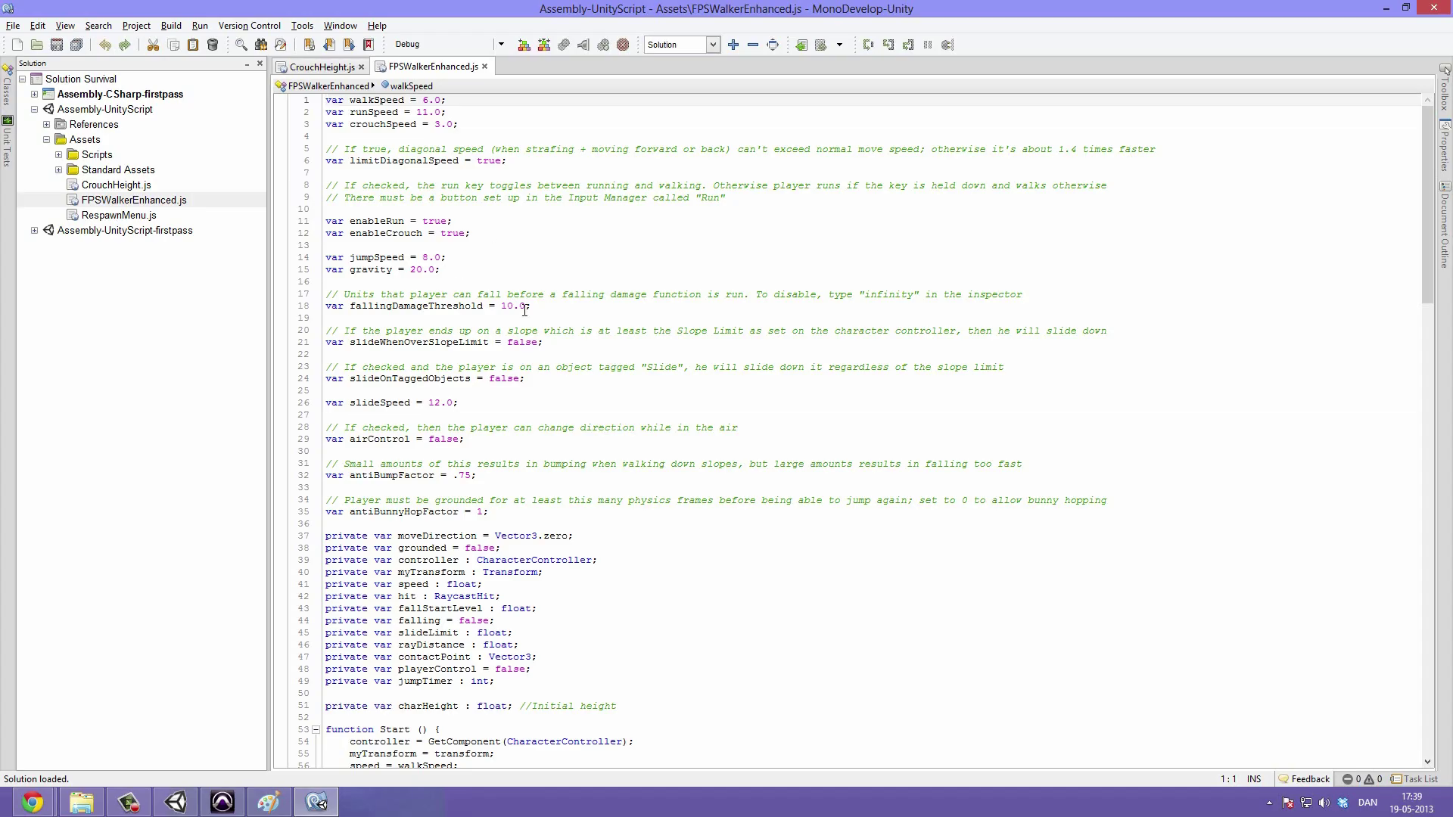
click(525, 310)
scroll(581, 355, down, 8)
scroll(580, 356, down, 2)
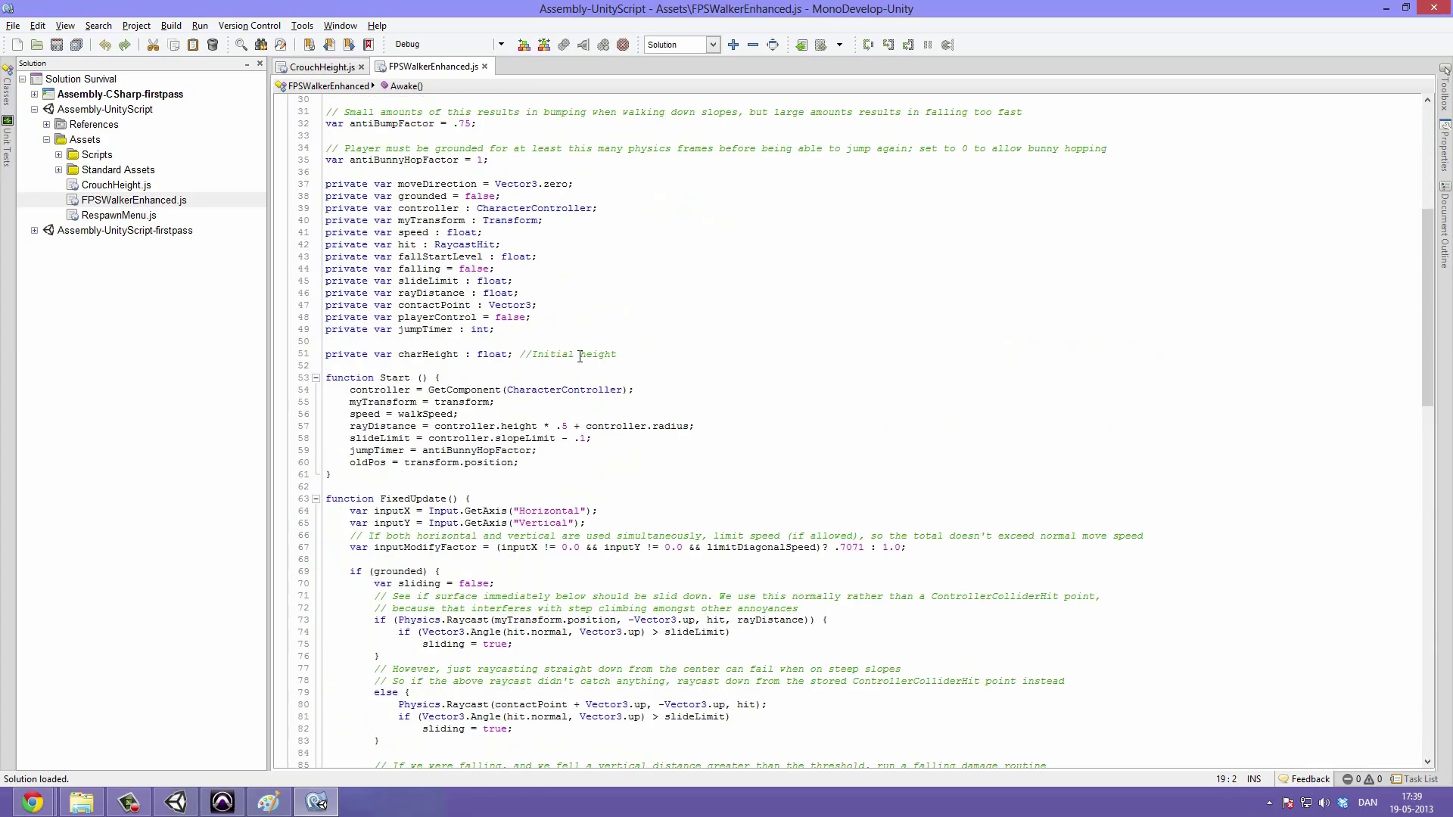
scroll(391, 230, up, 10)
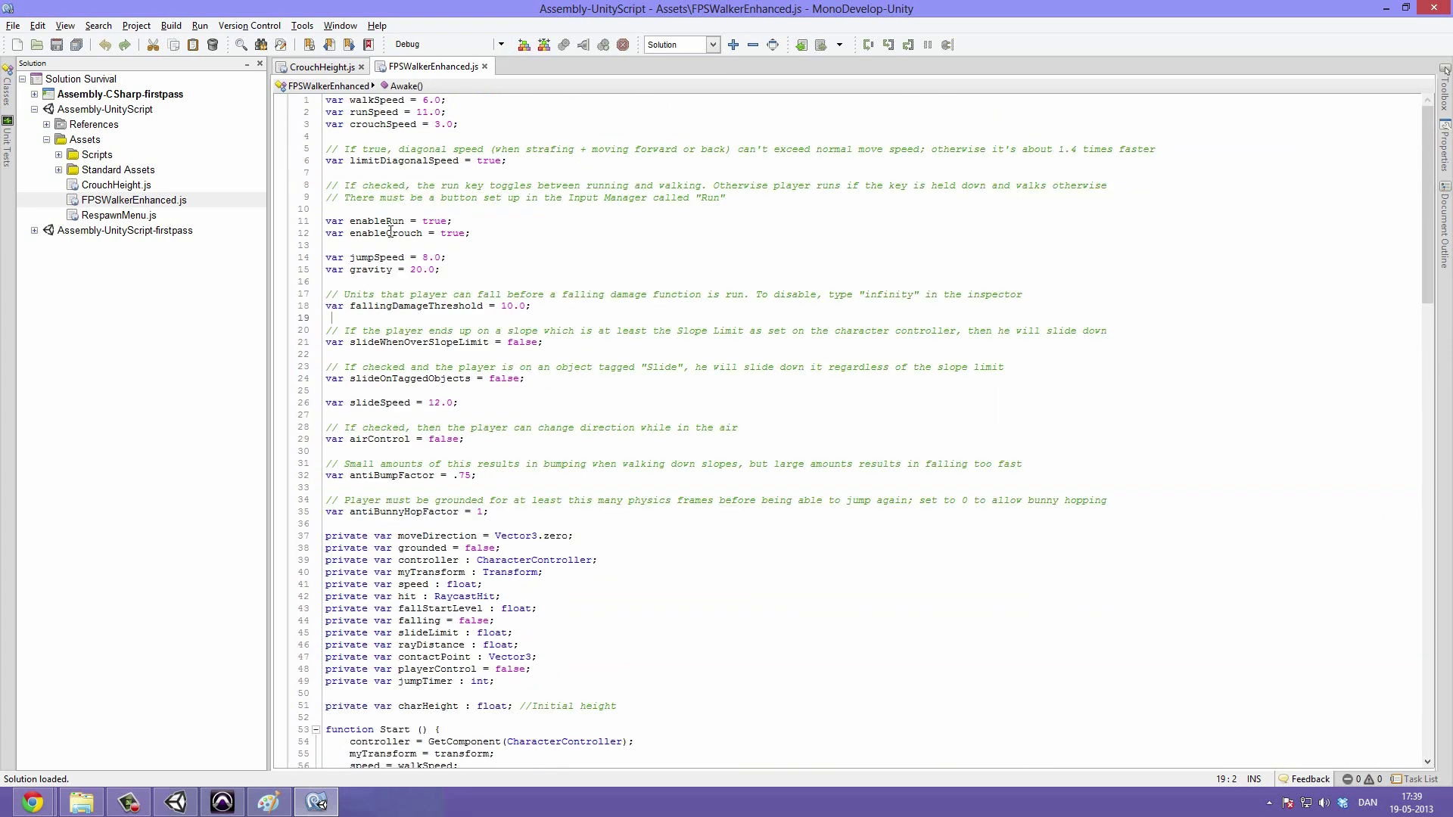
scroll(391, 230, down, 20)
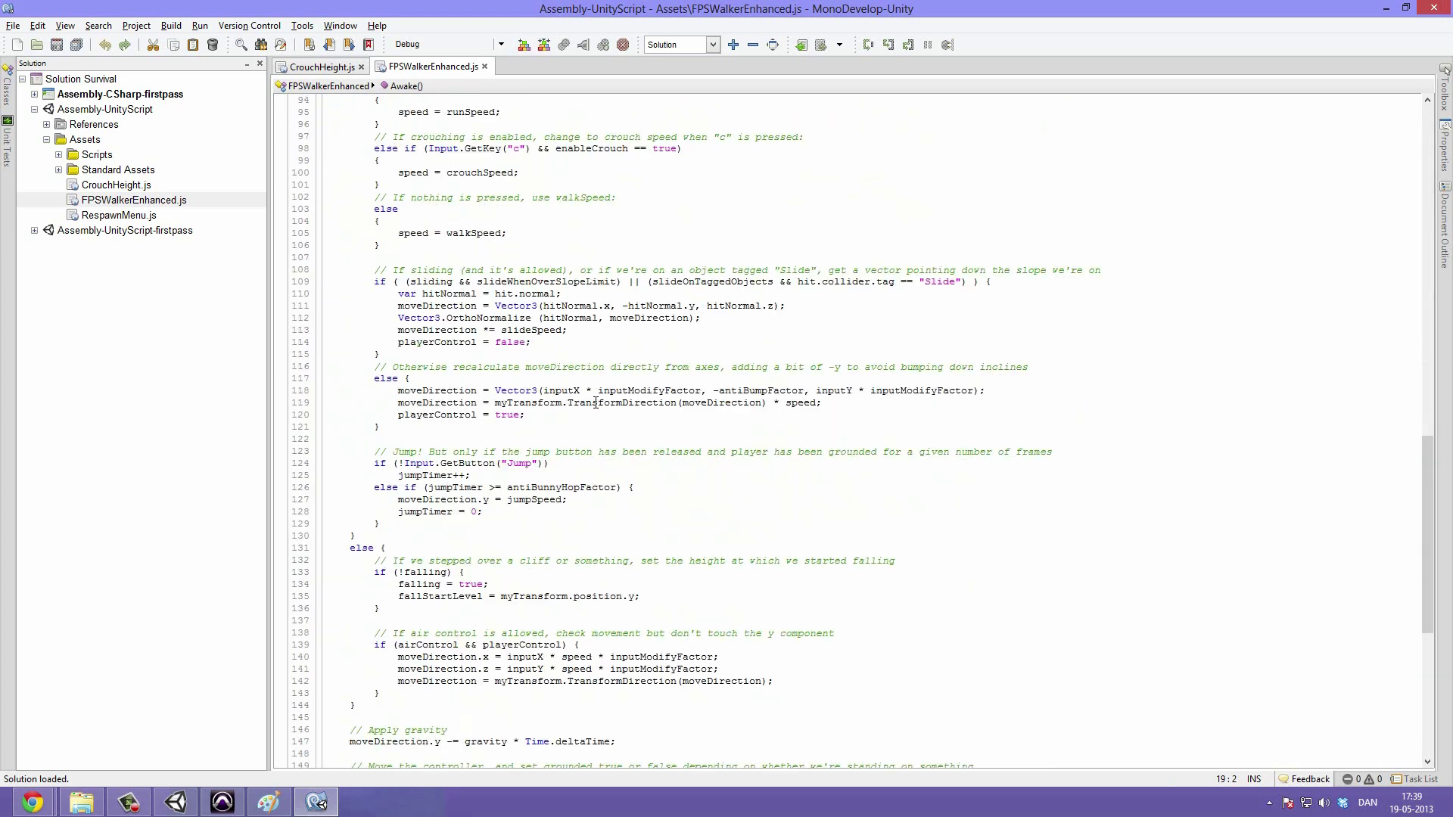
scroll(582, 416, down, 4)
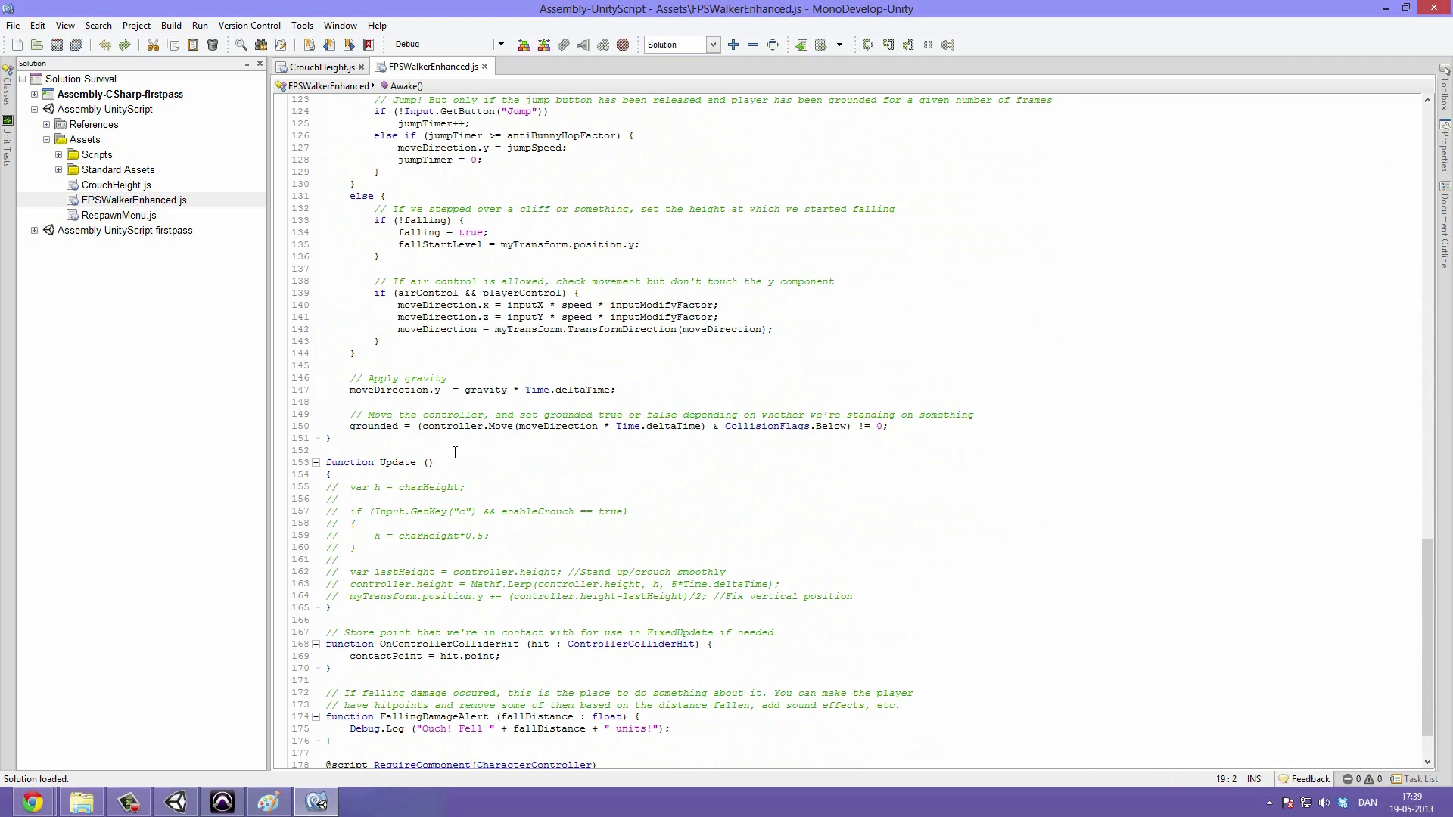
scroll(506, 520, down, 2)
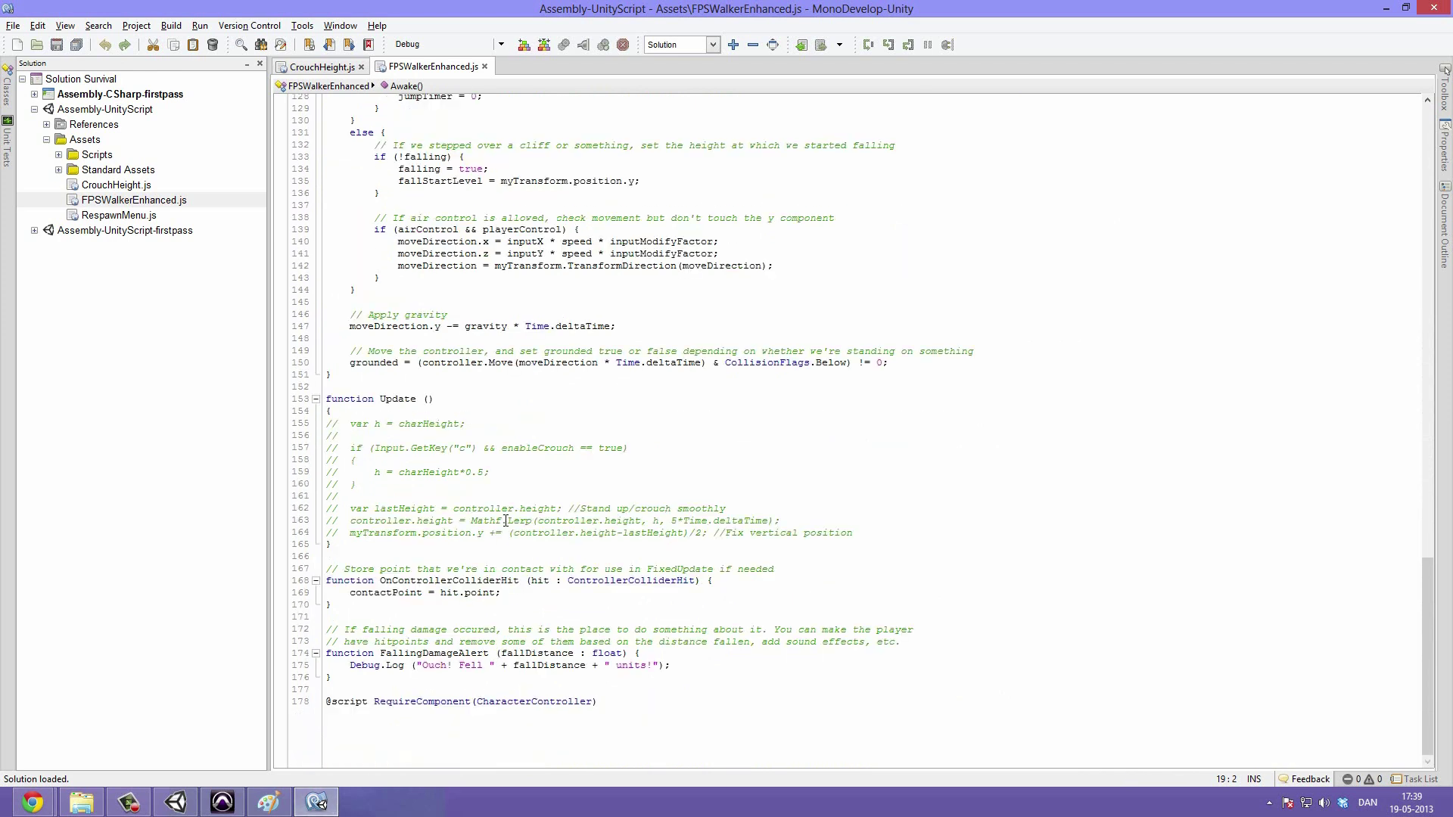
- Select the whole script to review it, then minimize MonoDevelop to return to Unity
key(ctrl+a)
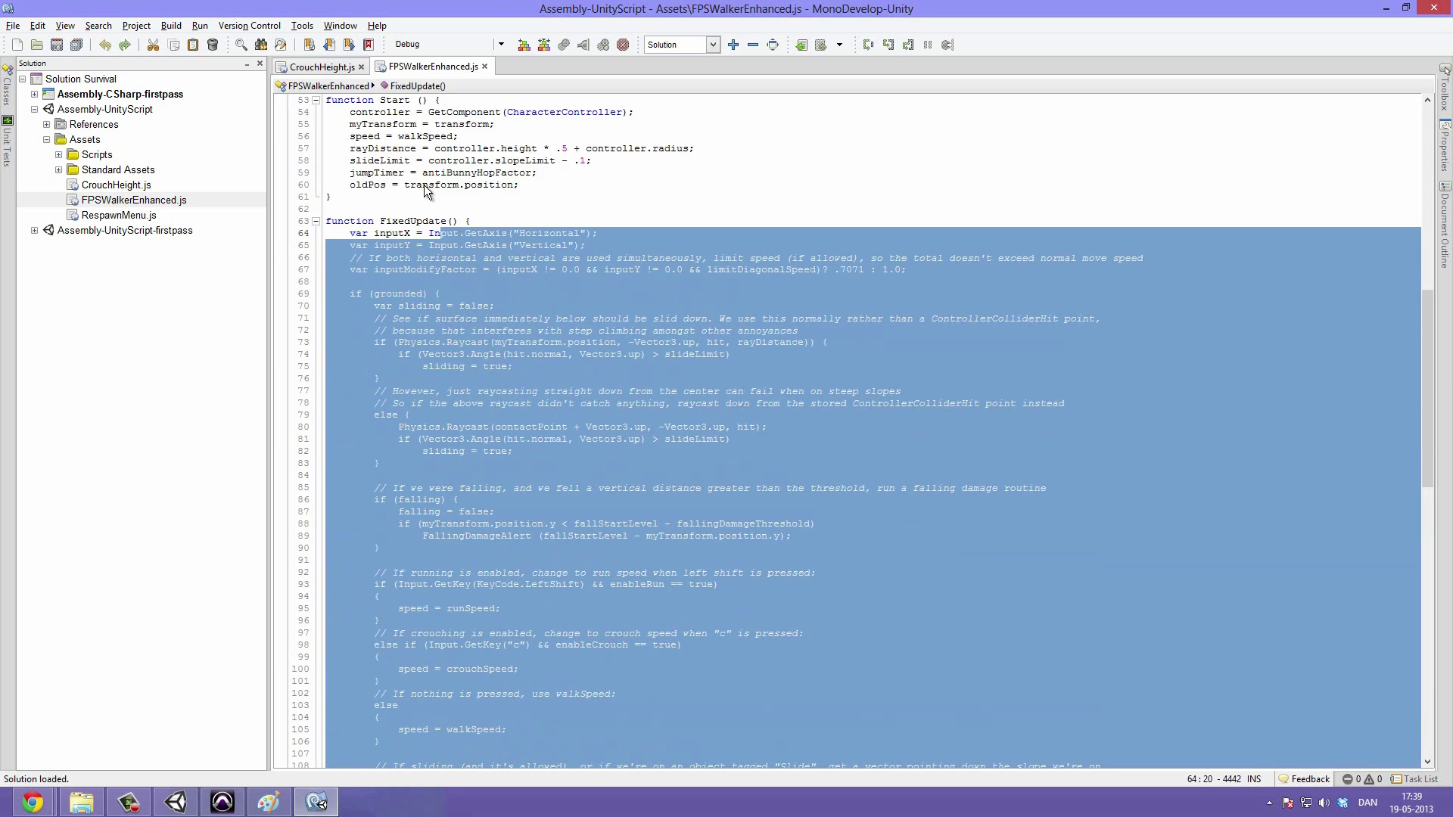
scroll(307, 121, up, 4)
click(460, 401)
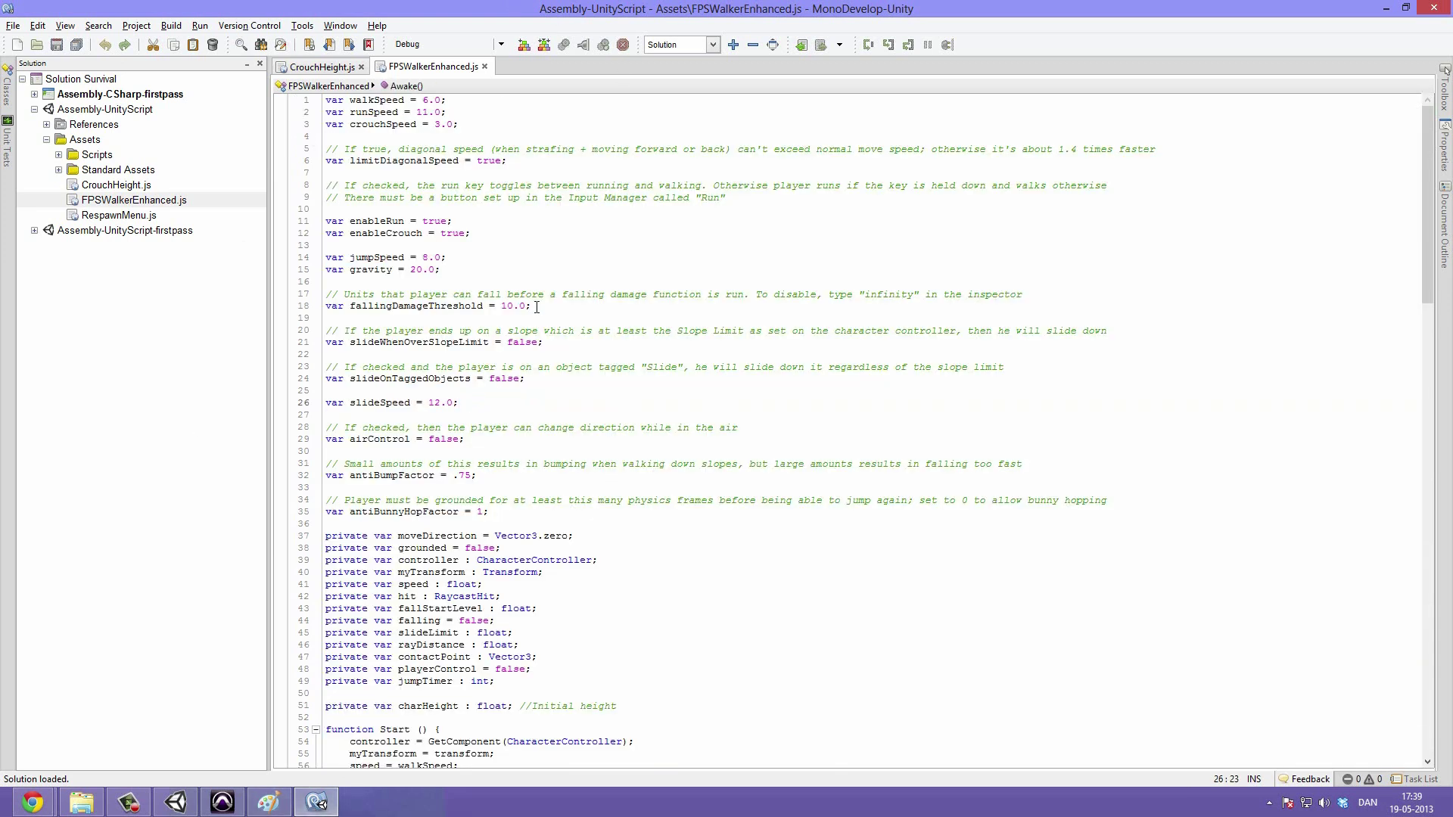
click(325, 810)
middle_drag(467, 305, 530, 249)
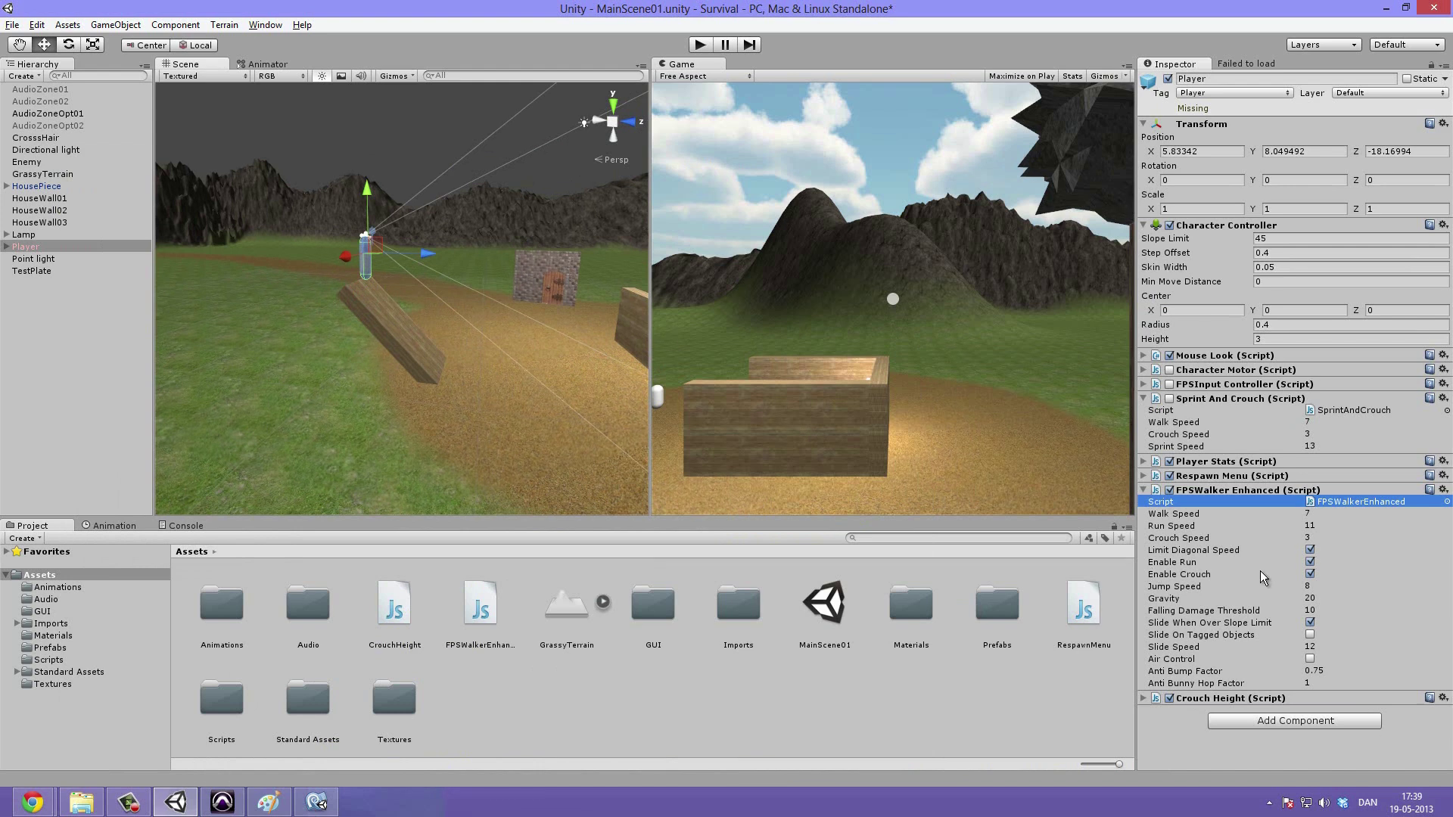
click(1201, 647)
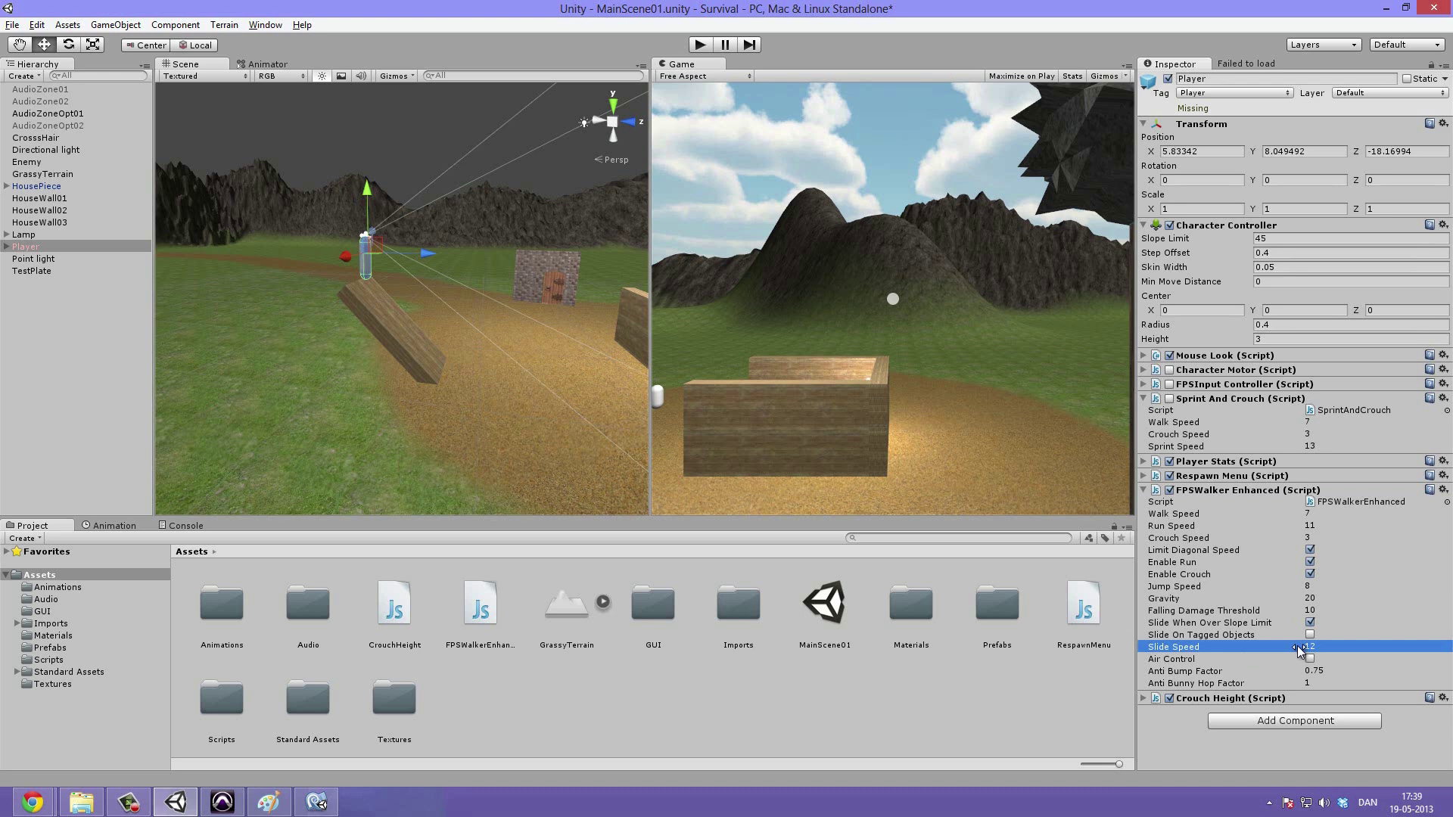
click(1341, 644)
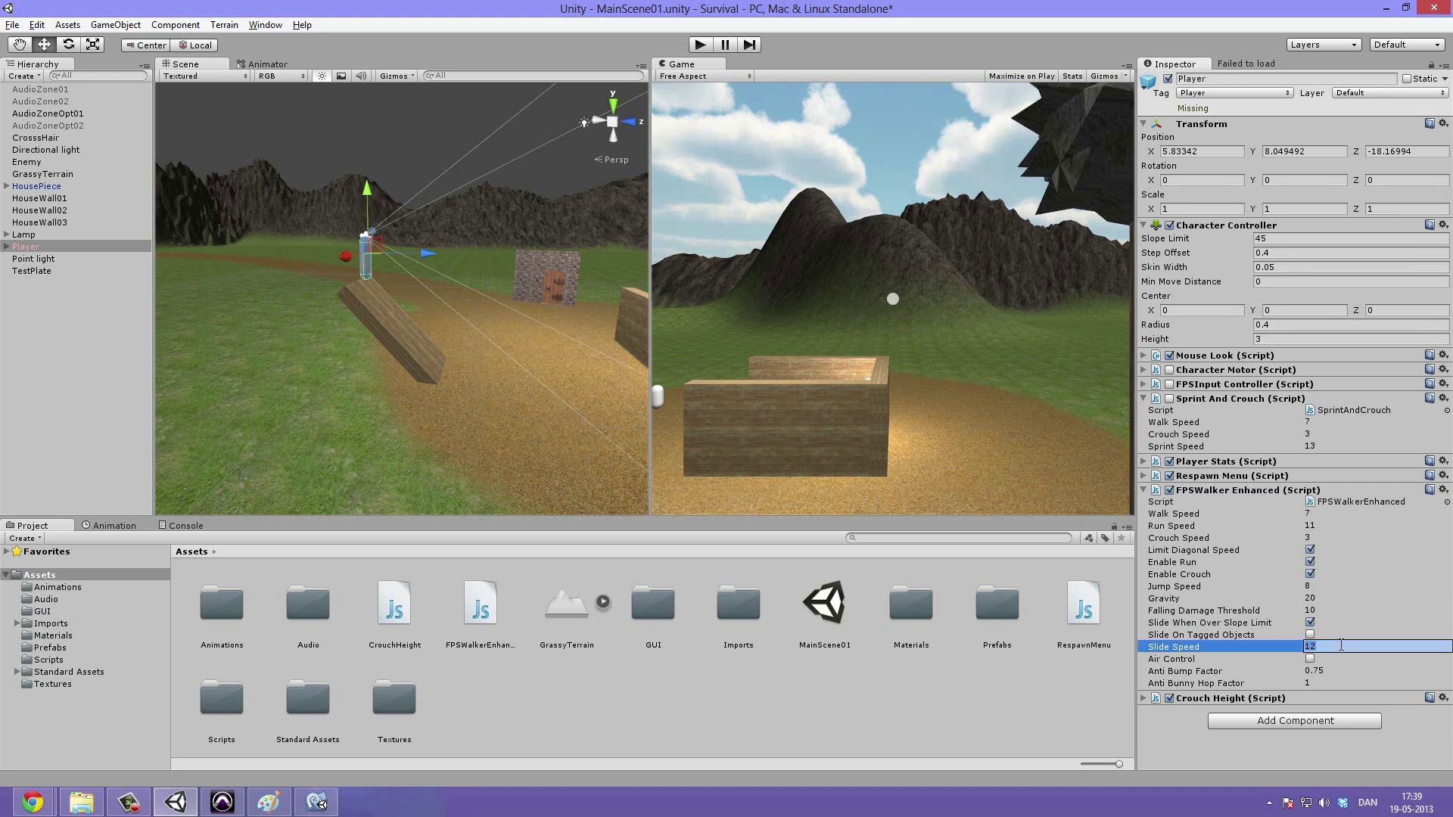
alt+drag(274, 231, 575, 415)
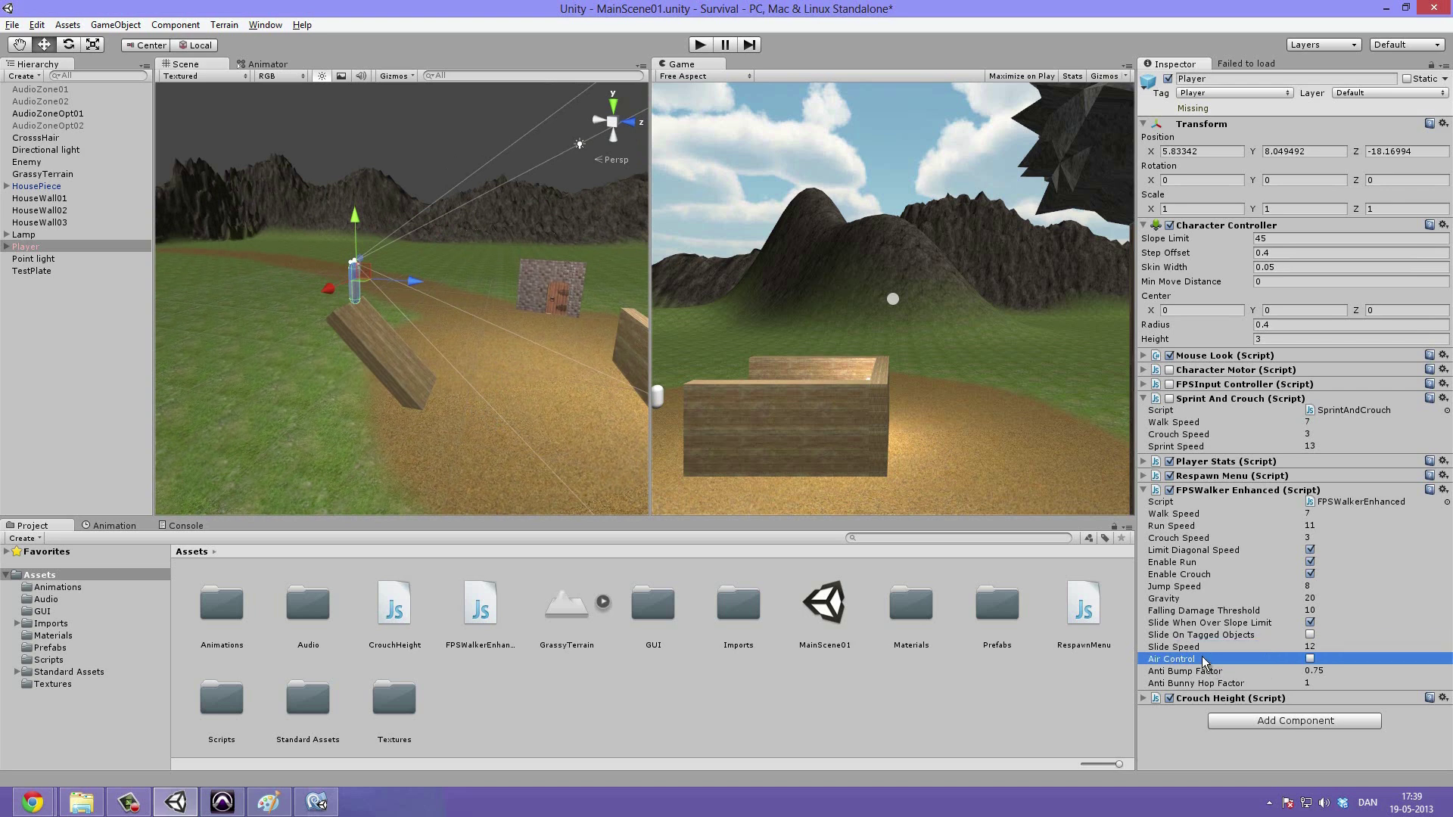
alt+drag(537, 294, 482, 328)
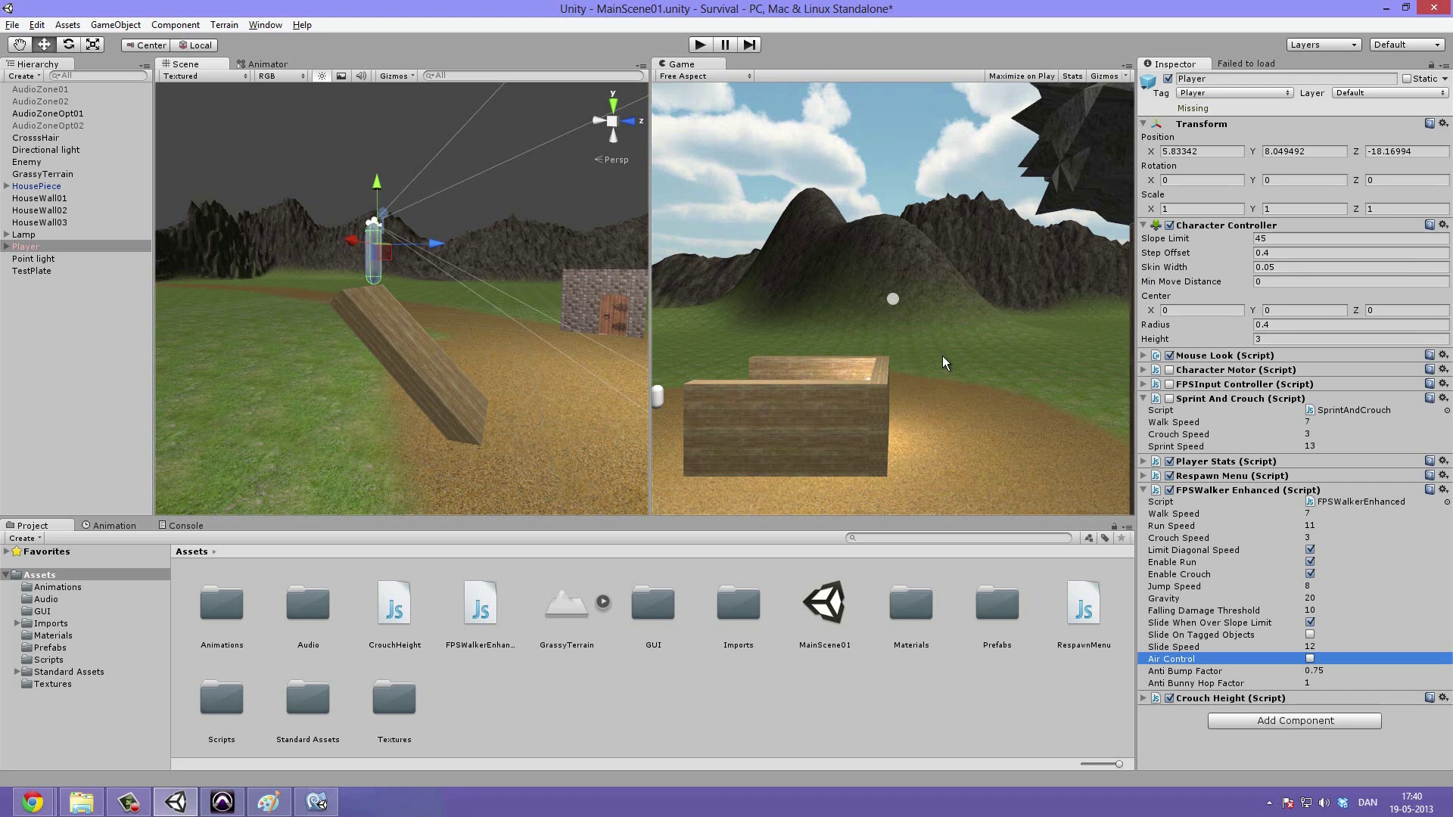
click(1242, 672)
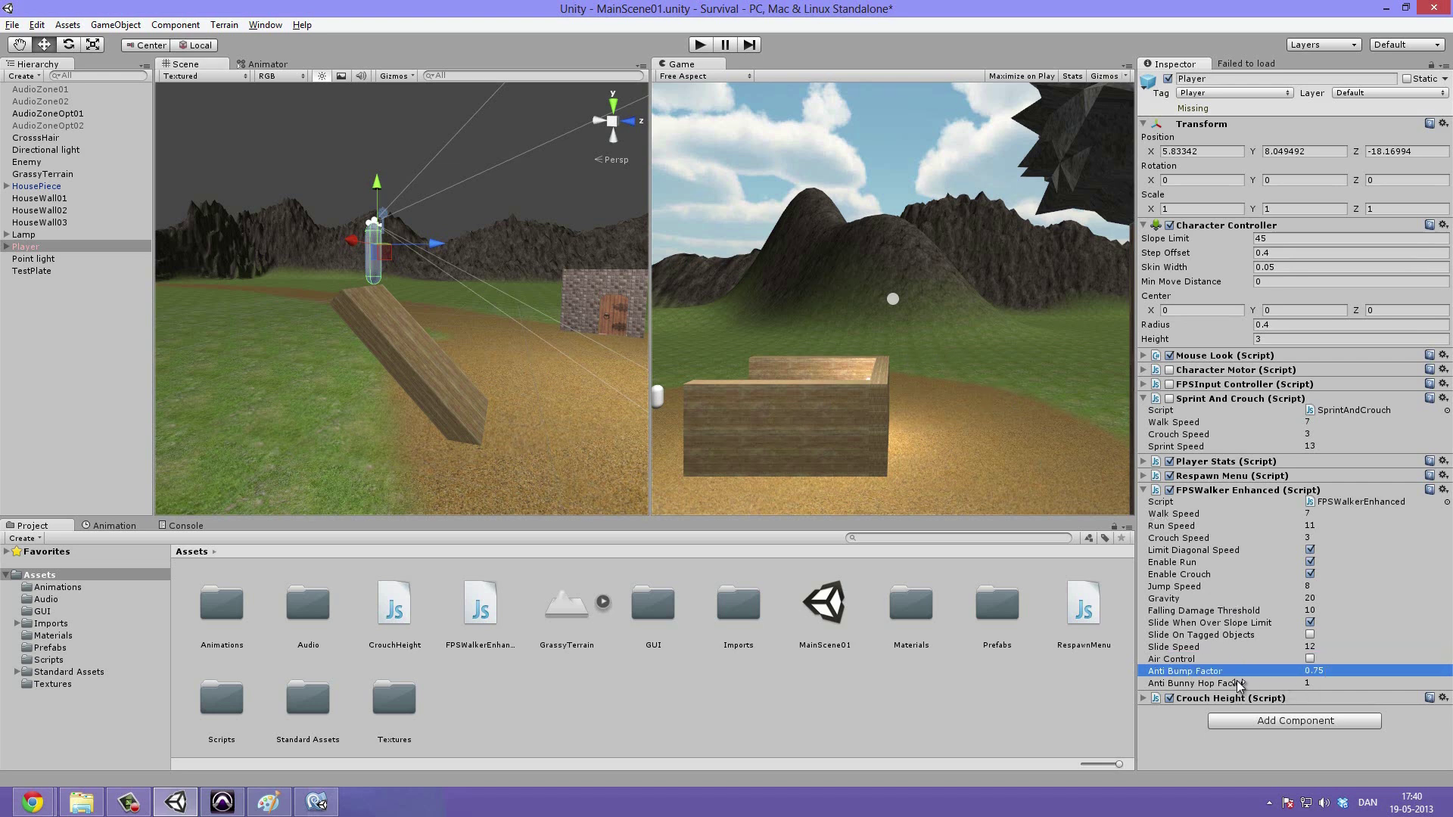
alt+drag(480, 334, 480, 405)
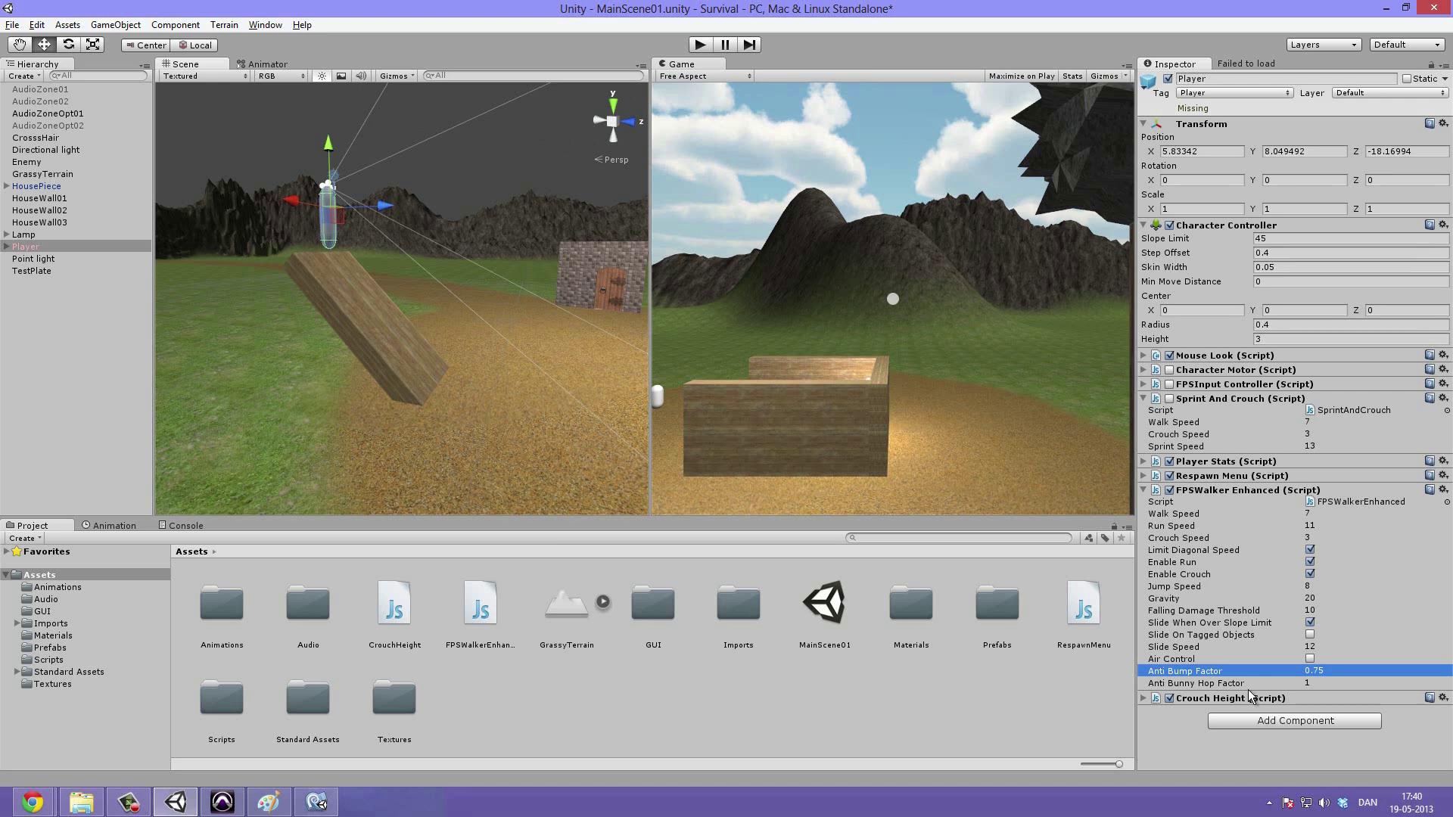
click(1184, 683)
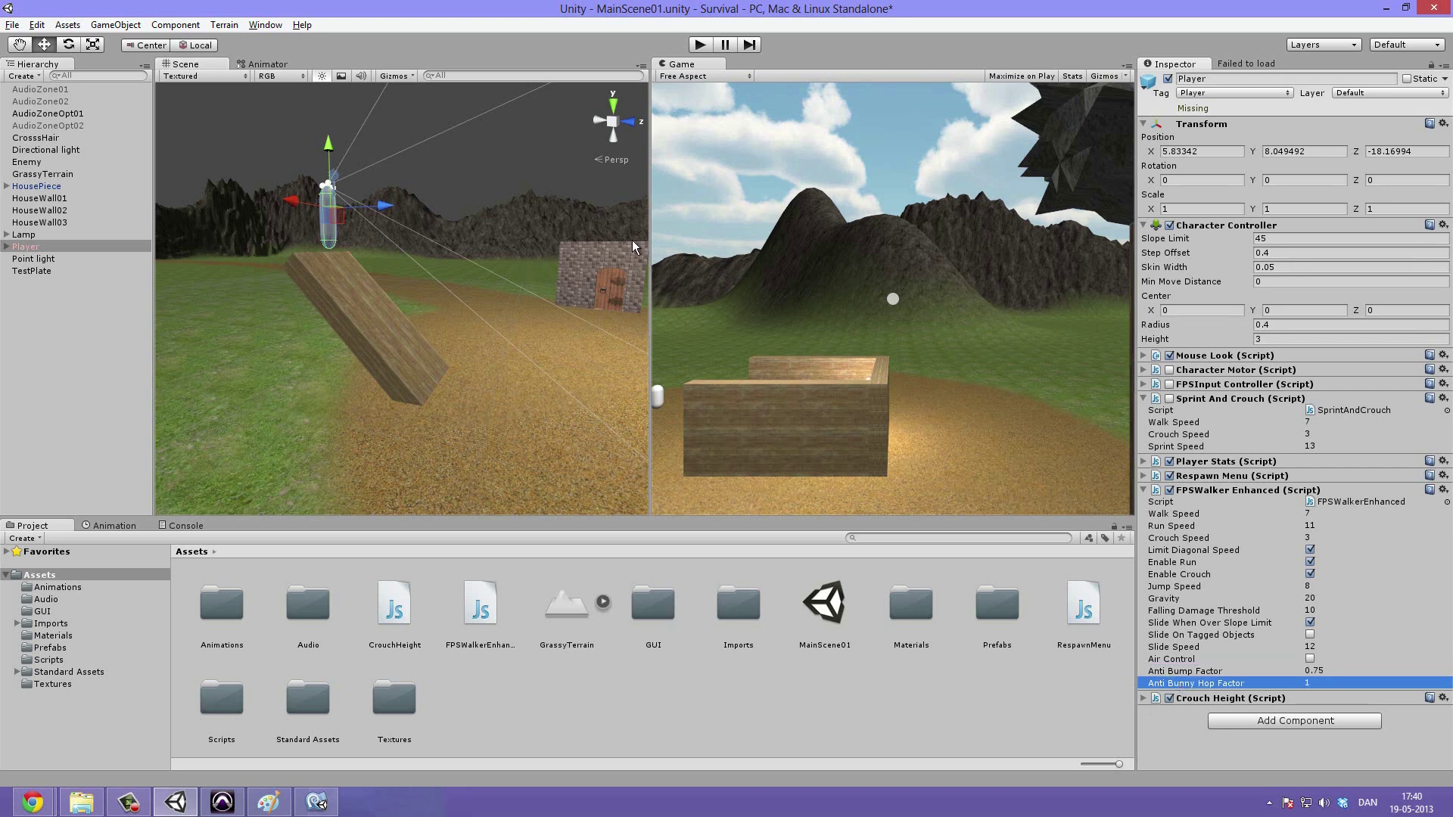
right_drag(529, 307, 380, 357)
- Move the Player to Z about -11.85 and Y about 21.83, then start Play mode
right_drag(431, 402, 441, 251)
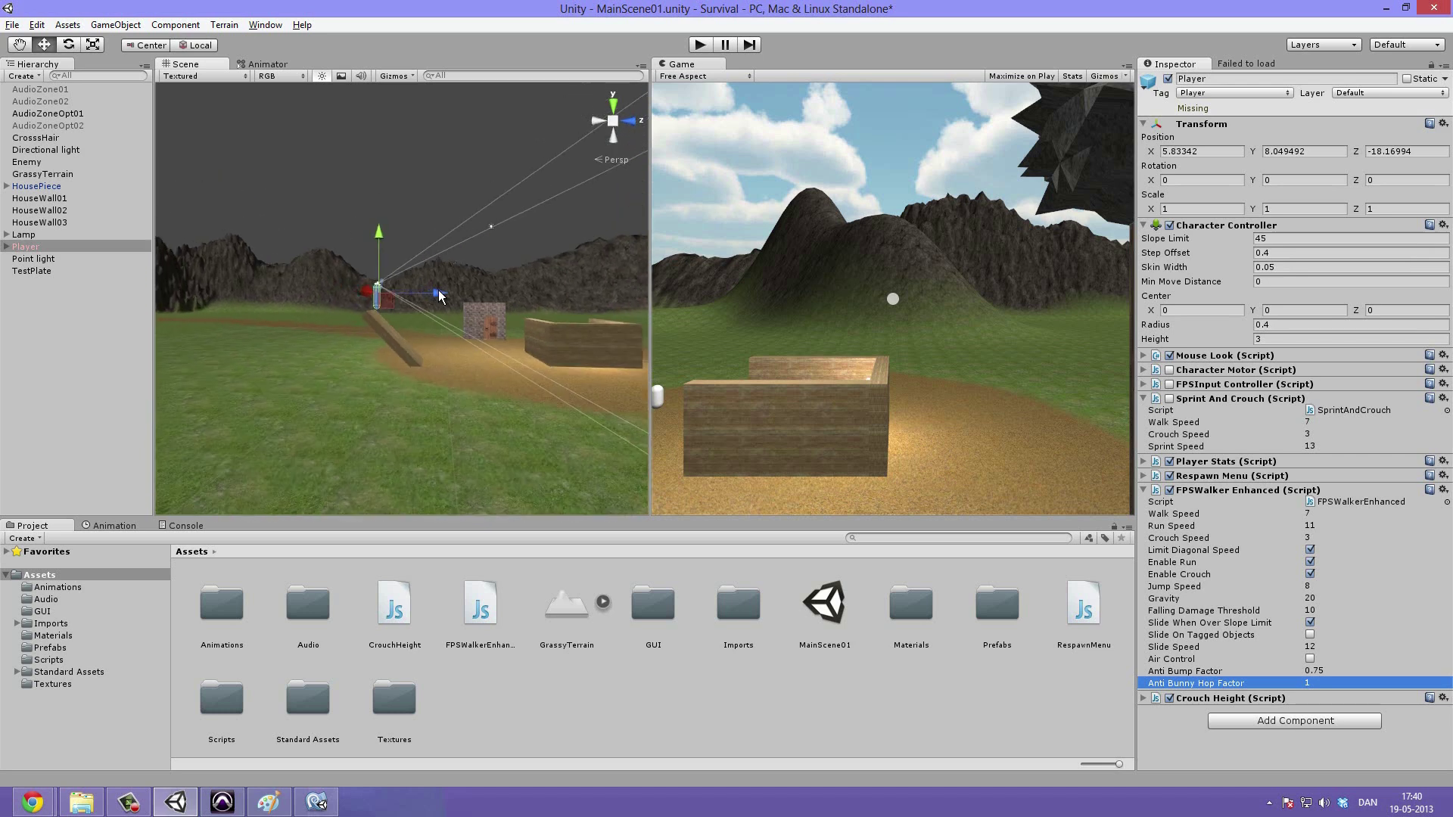
drag(451, 296, 458, 122)
right_drag(458, 122, 658, 170)
click(699, 44)
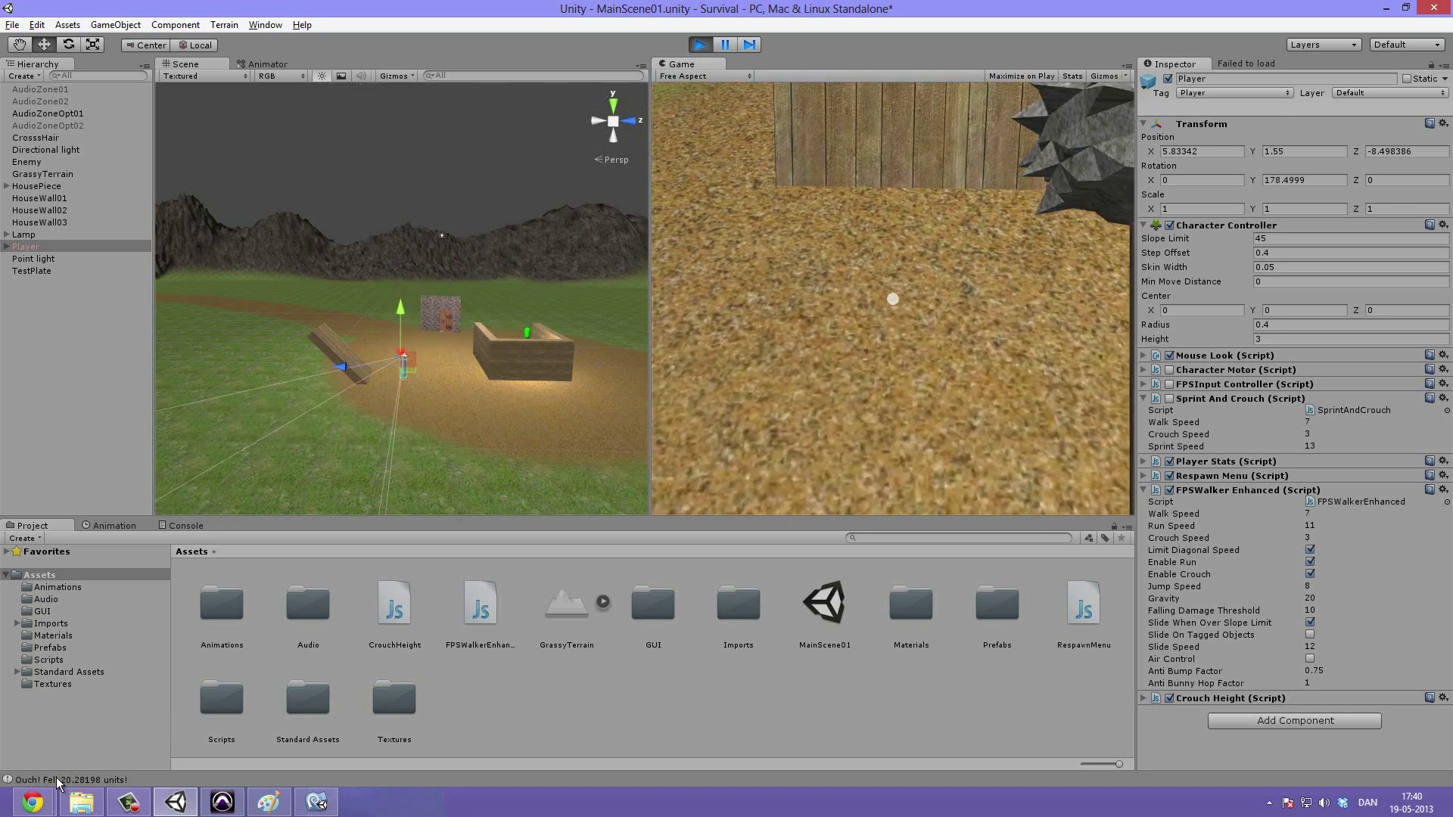
- Read the 'Ouch! Fell 20.28198 units!' message in the Console, then stop the play test
click(56, 776)
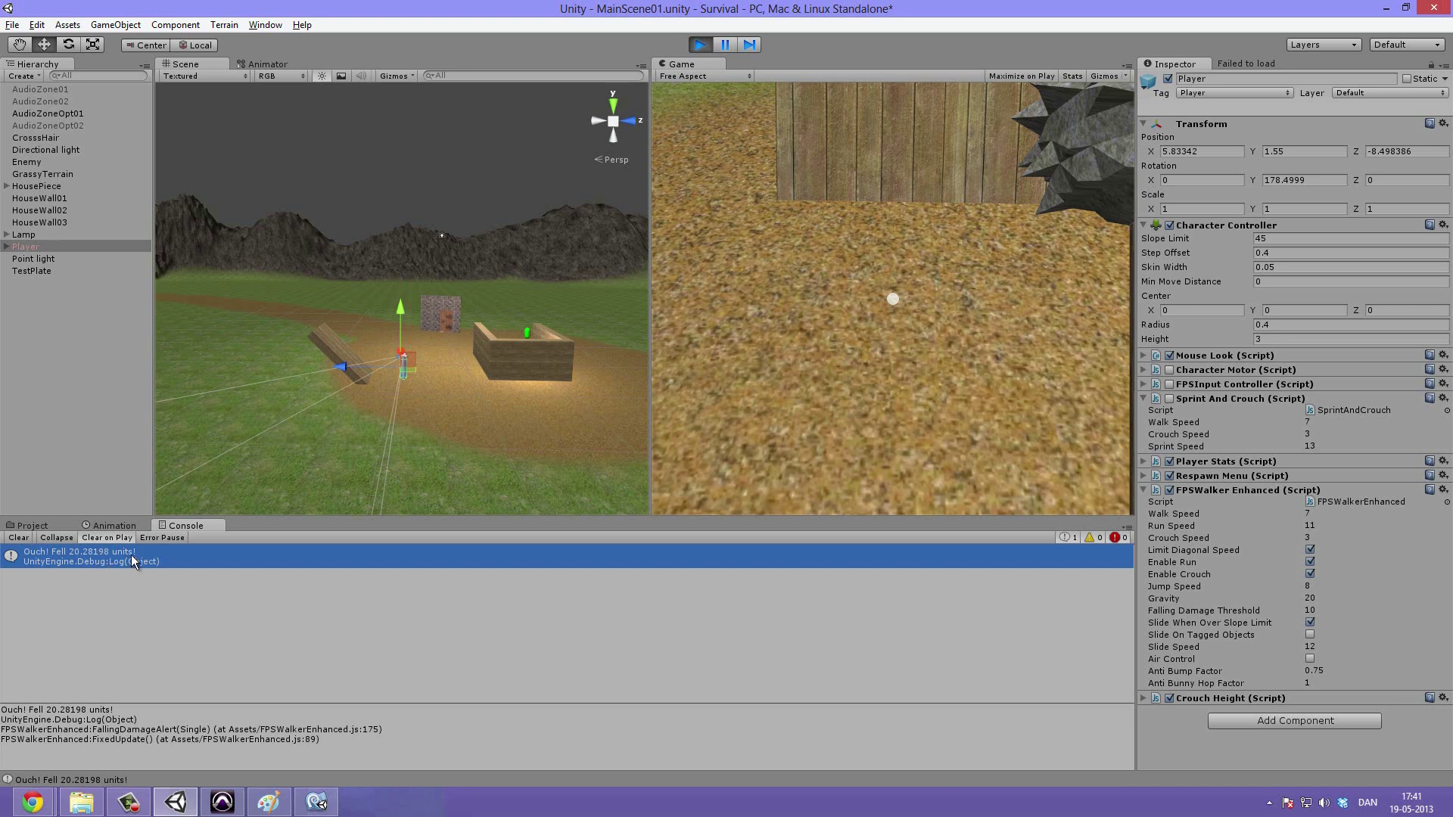
click(700, 45)
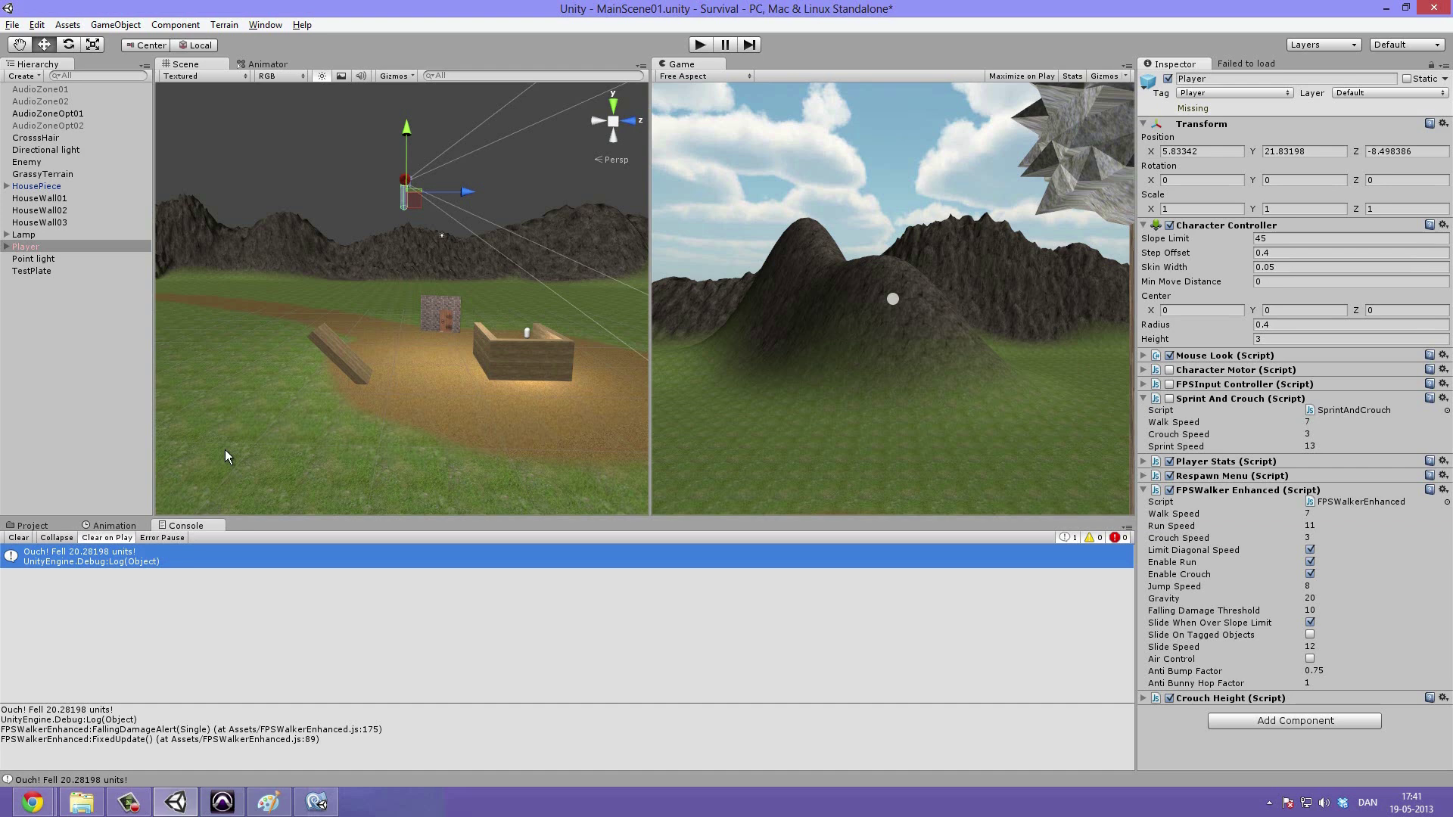